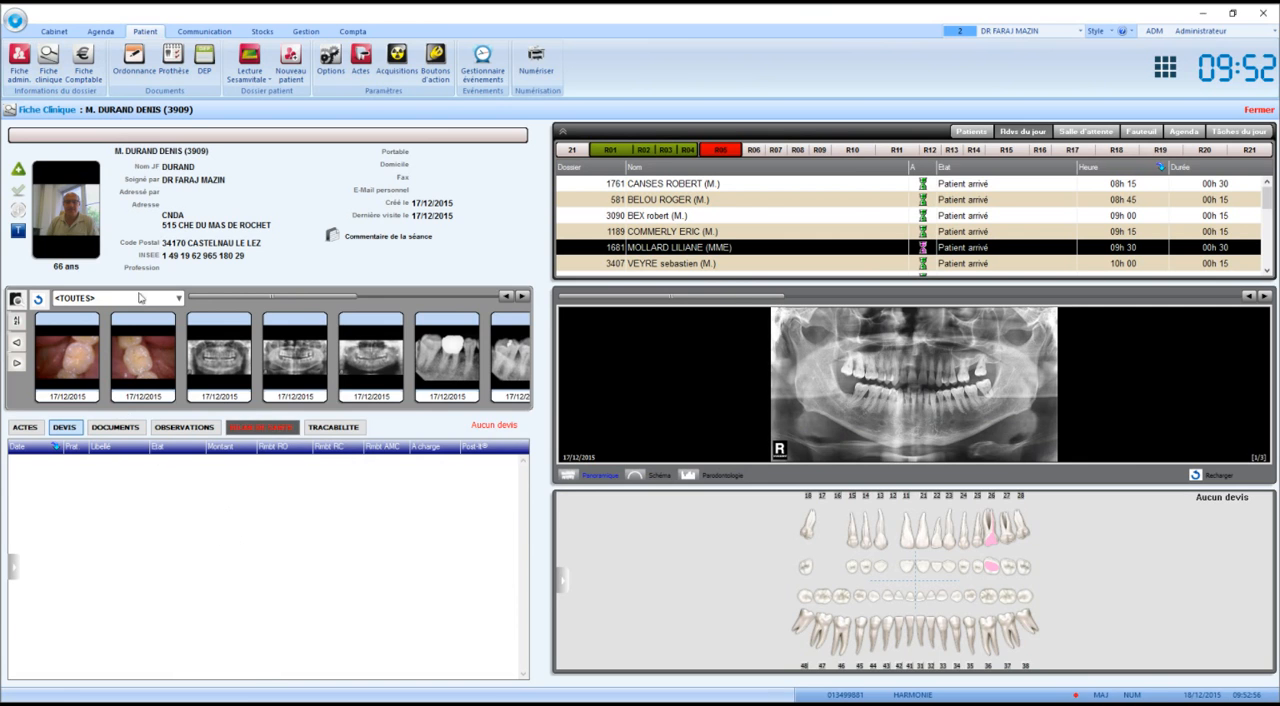
Check the patient's administrative record, and open the Devis assistant from the clinical record.
{"action": "left_click", "coordinate": [18, 60]}
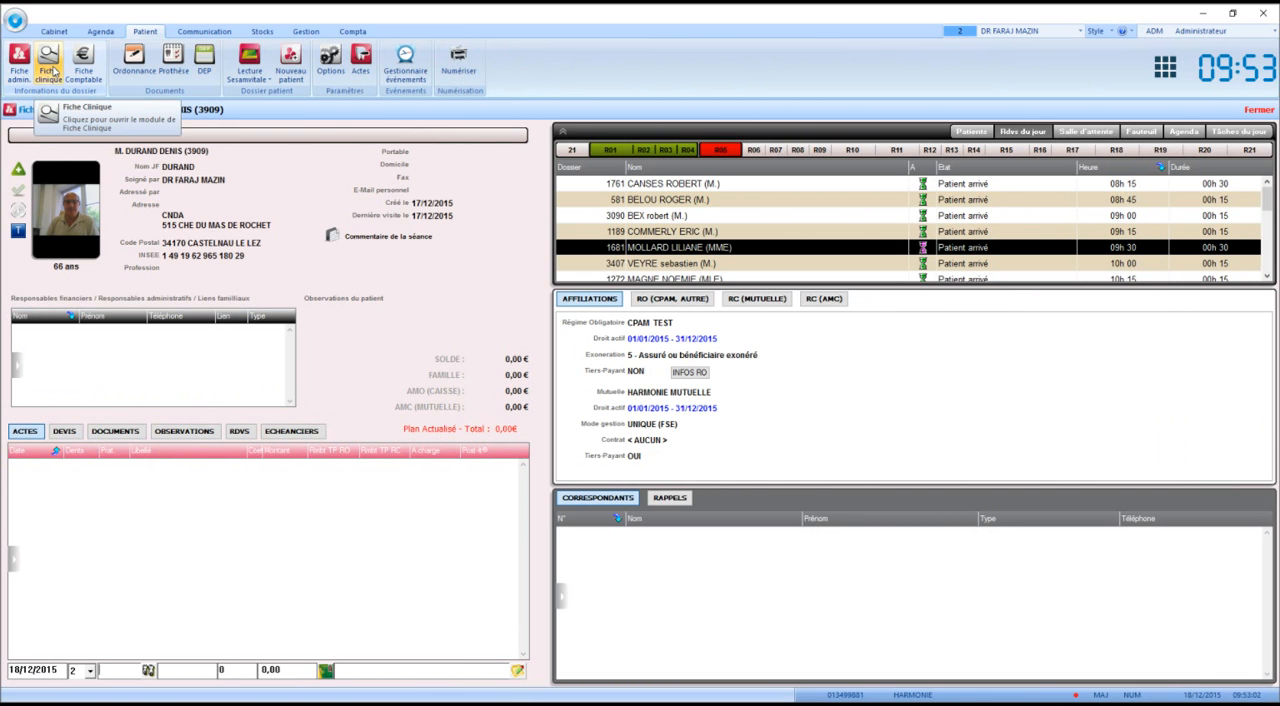
{"action": "left_click", "coordinate": [49, 62]}
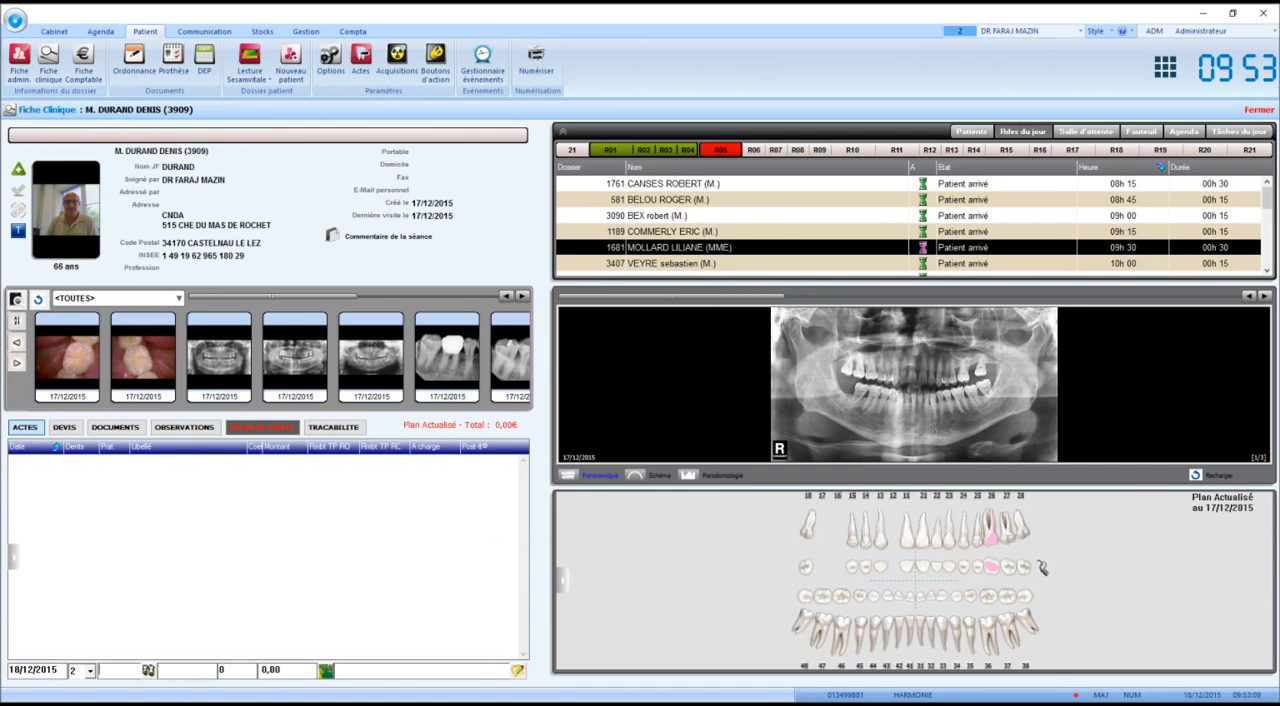
{"action": "mouse_move", "coordinate": [561, 587]}
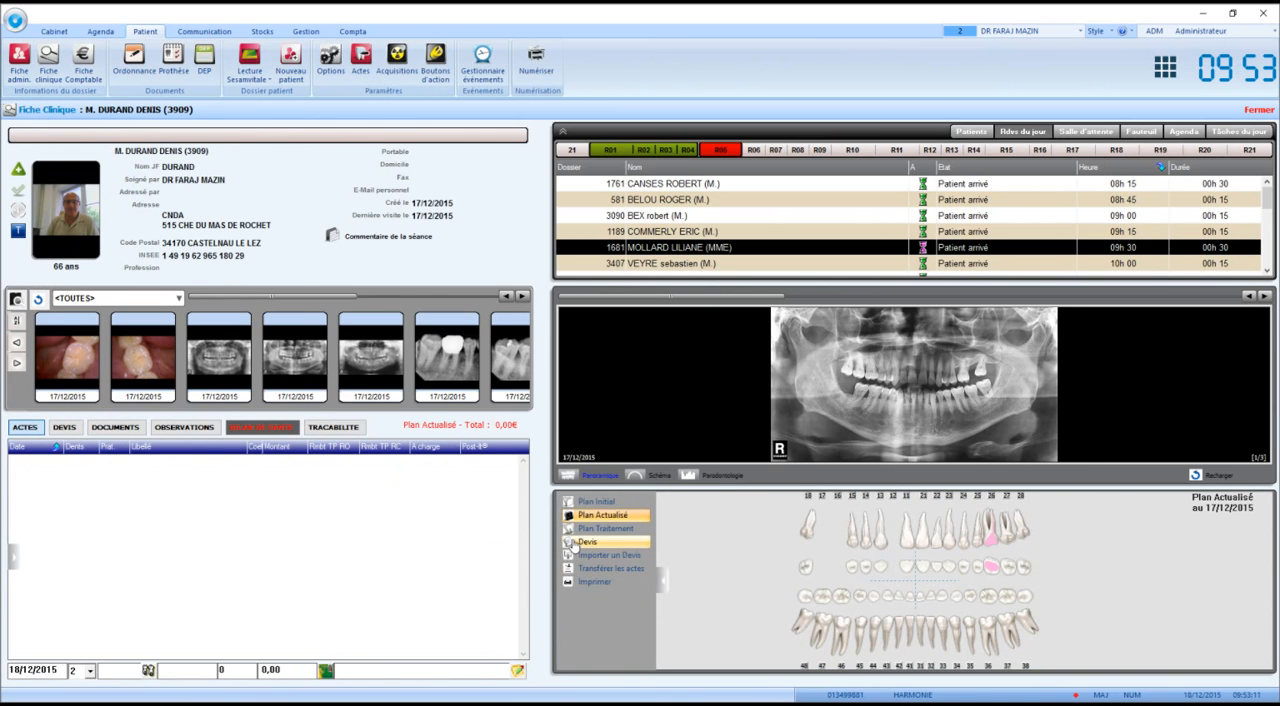
{"action": "left_click", "coordinate": [583, 547]}
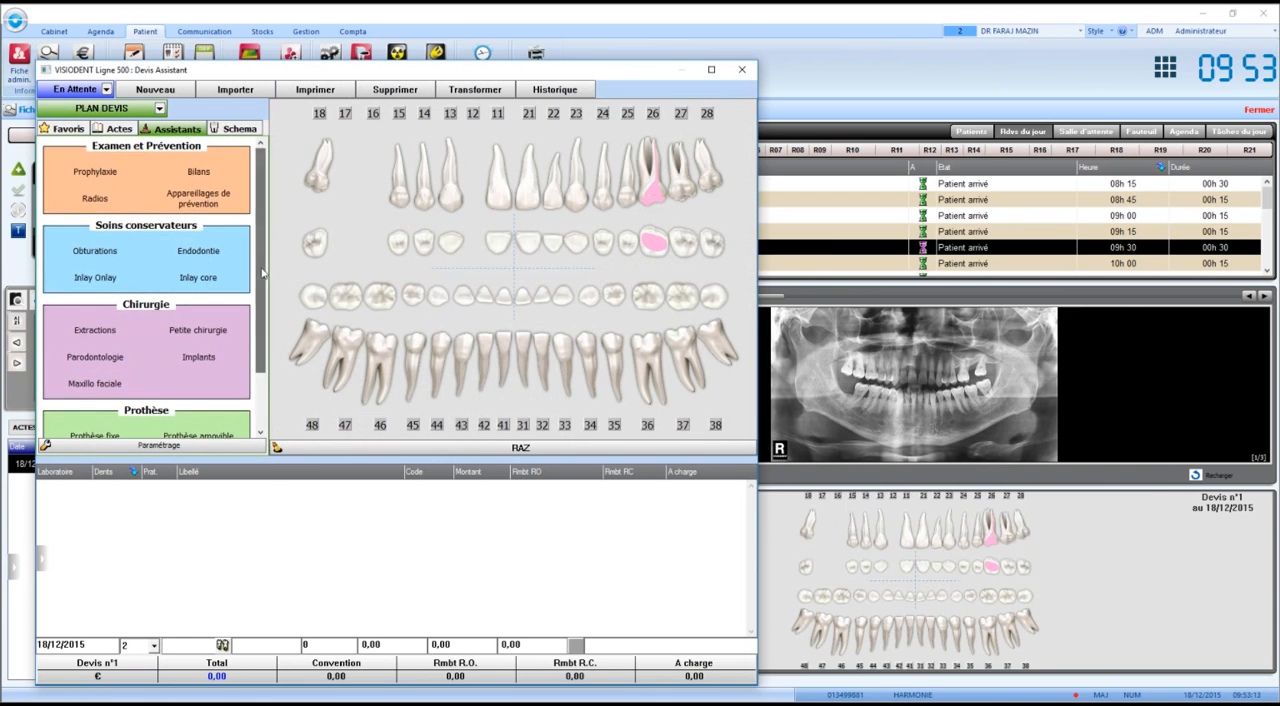
Start a fixed prosthesis (Prothèse fixe) of type Bridge spanning teeth 18 to 15 on the dental chart.
{"action": "left_click_drag", "start_coordinate": [264, 275], "coordinate": [266, 326]}
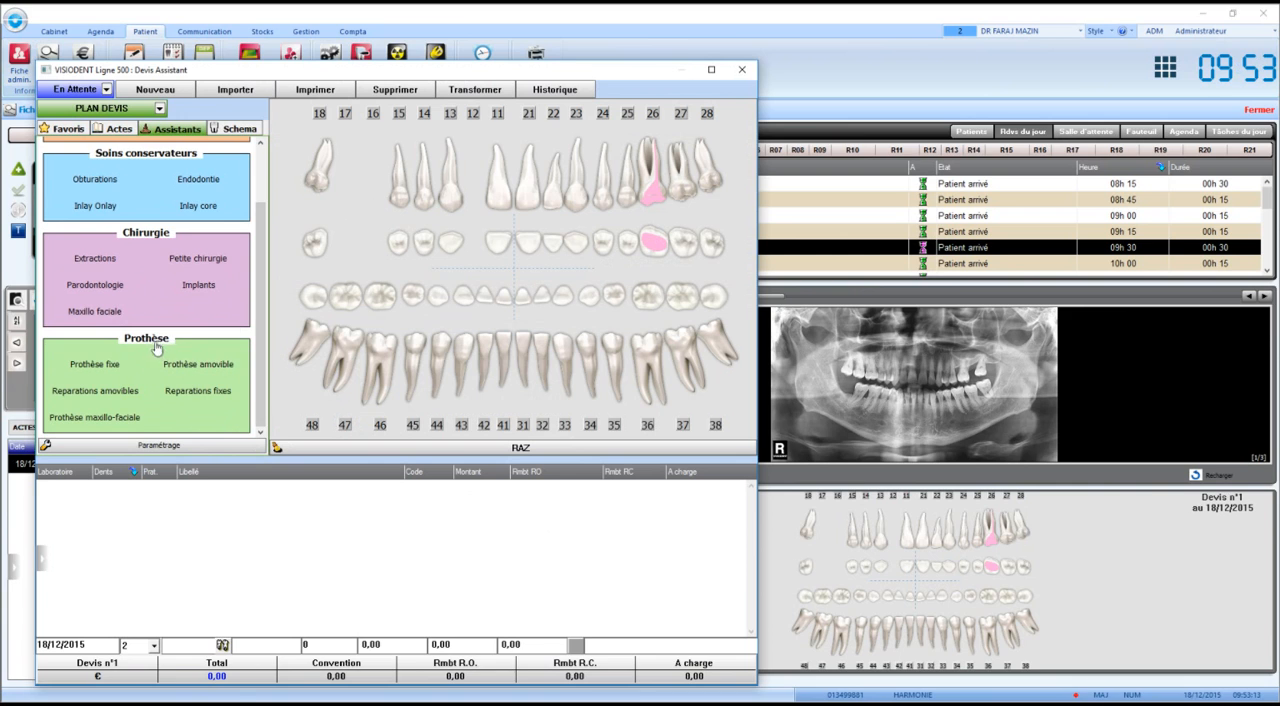
{"action": "left_click", "coordinate": [94, 363]}
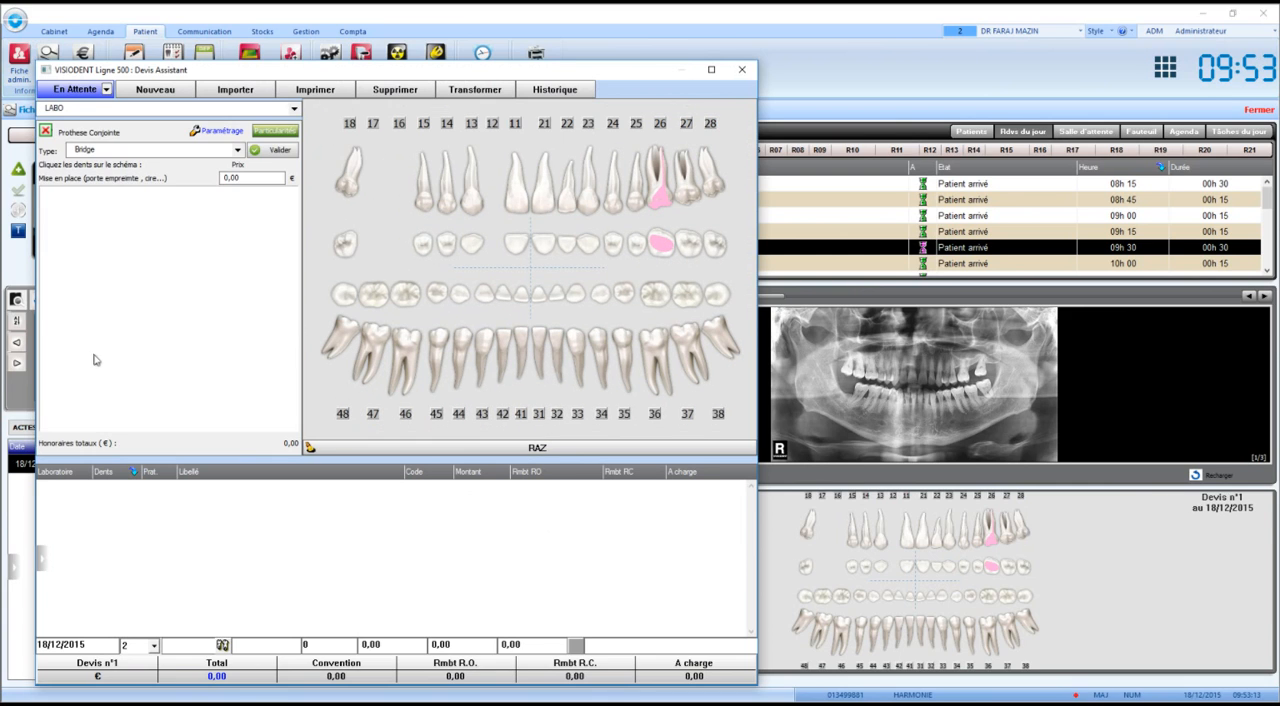
{"action": "left_click", "coordinate": [110, 153]}
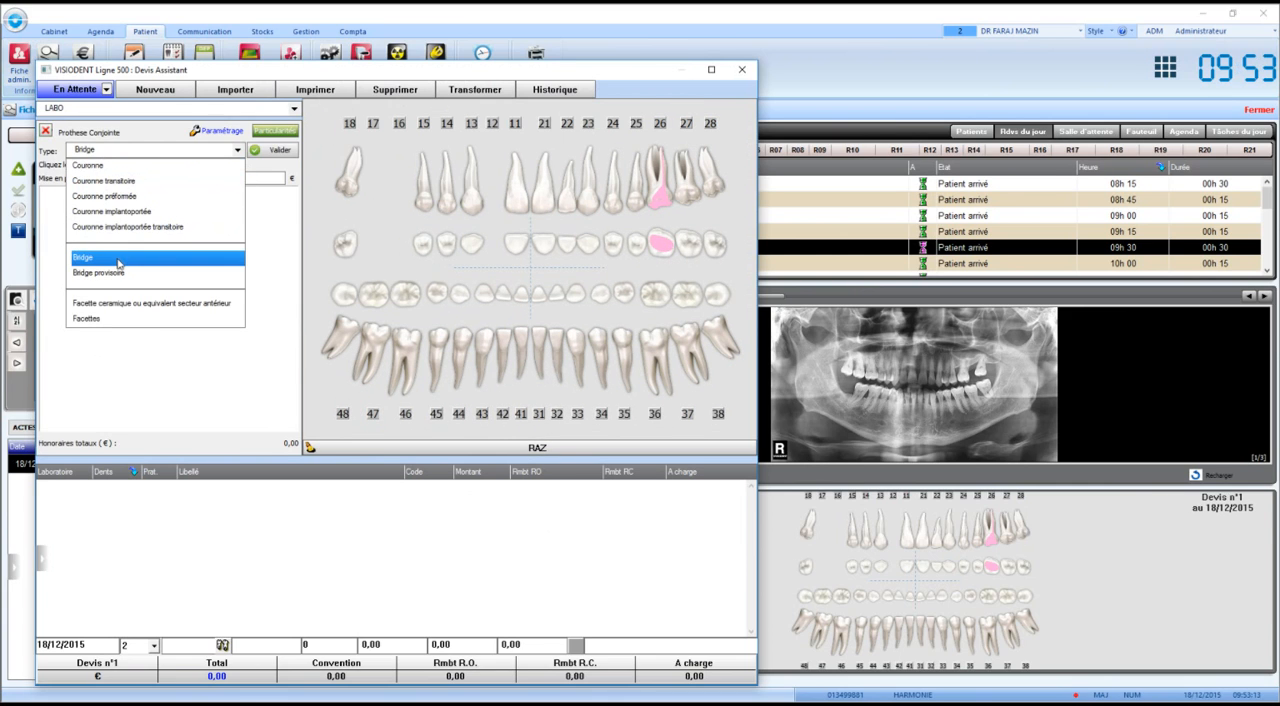
{"action": "left_click", "coordinate": [118, 260]}
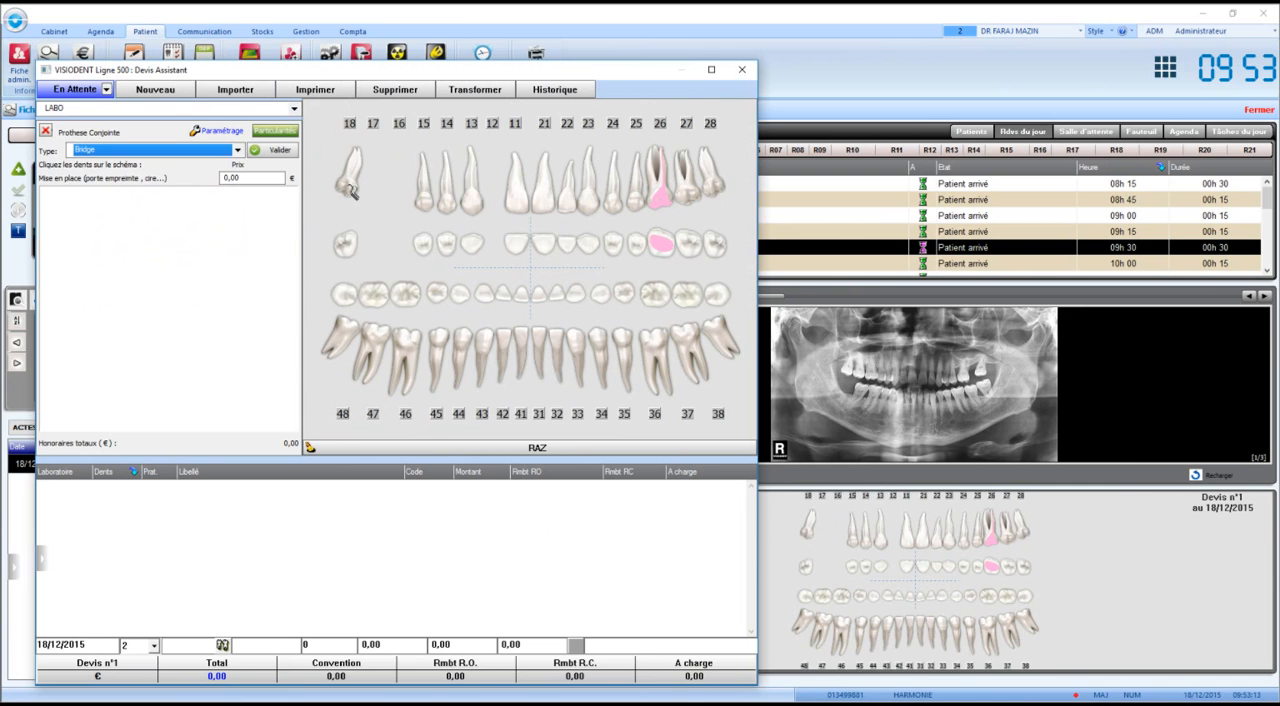
{"action": "left_click_drag", "start_coordinate": [350, 188], "coordinate": [431, 207]}
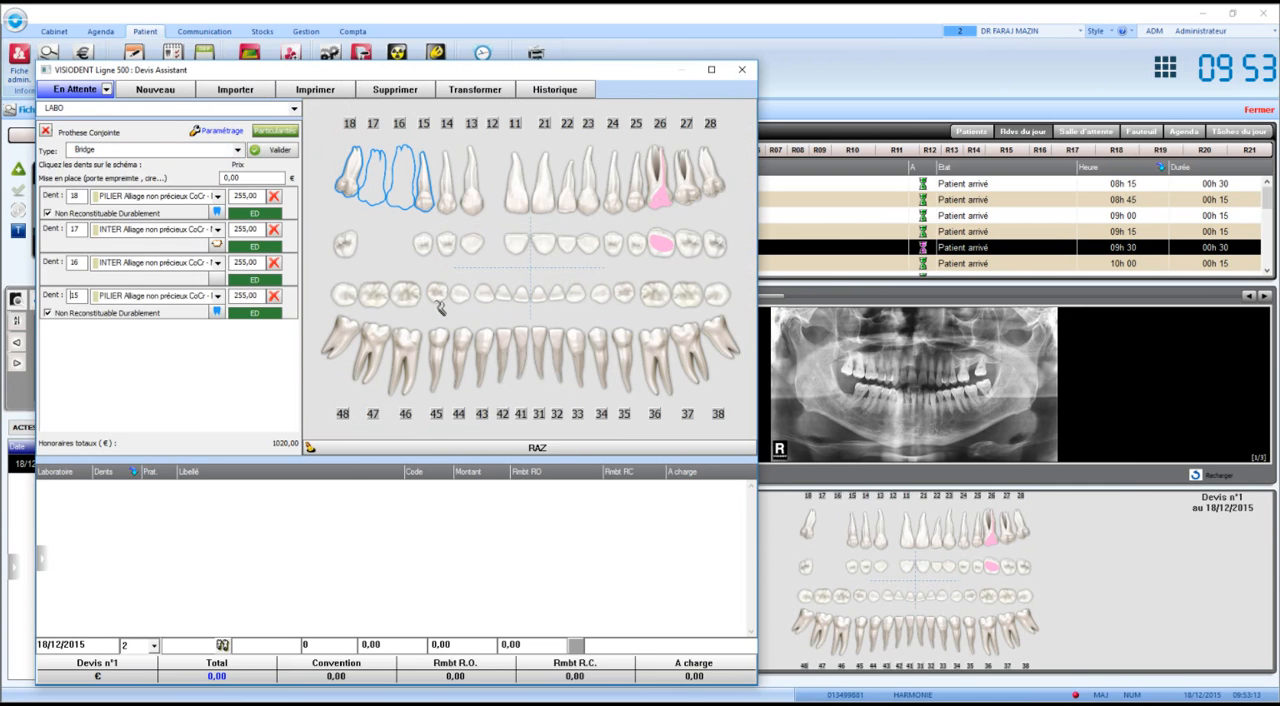
Apply the material Céramo dentaire NF EN ISO 6872 1999 to all teeth of the bridge and validate it into the estimate.
{"action": "left_click", "coordinate": [218, 197]}
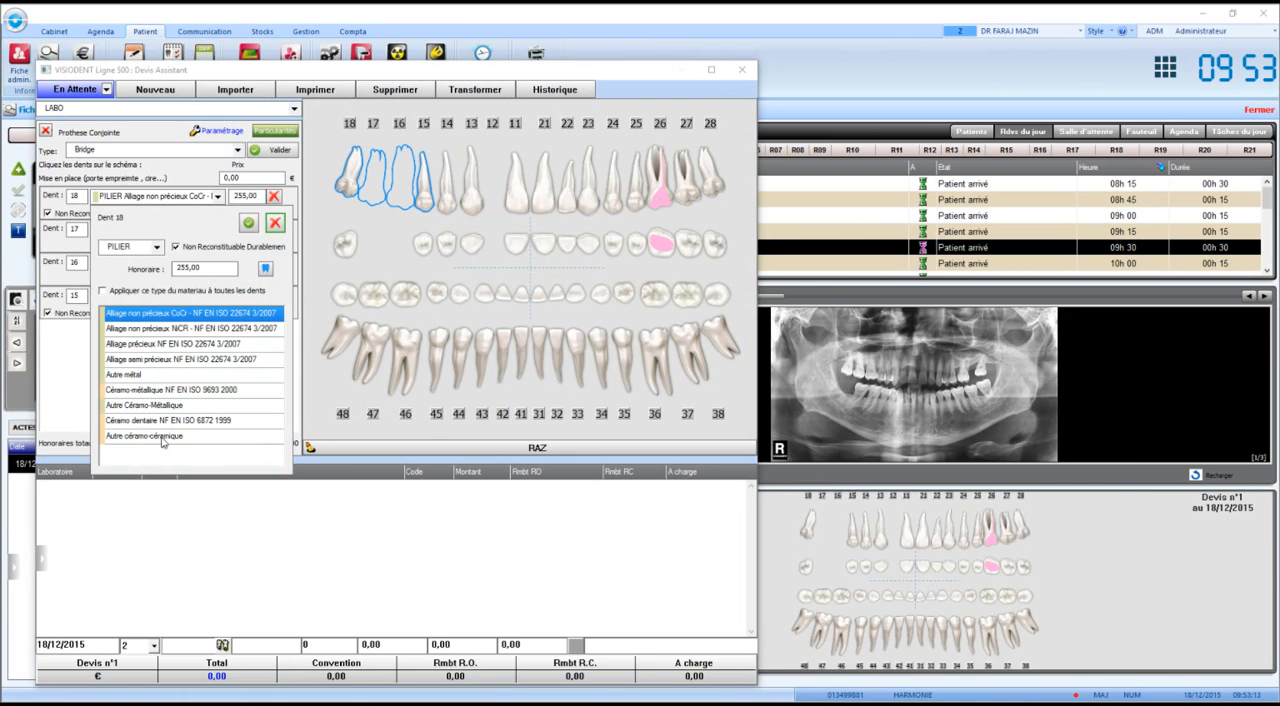
{"action": "left_click", "coordinate": [157, 426]}
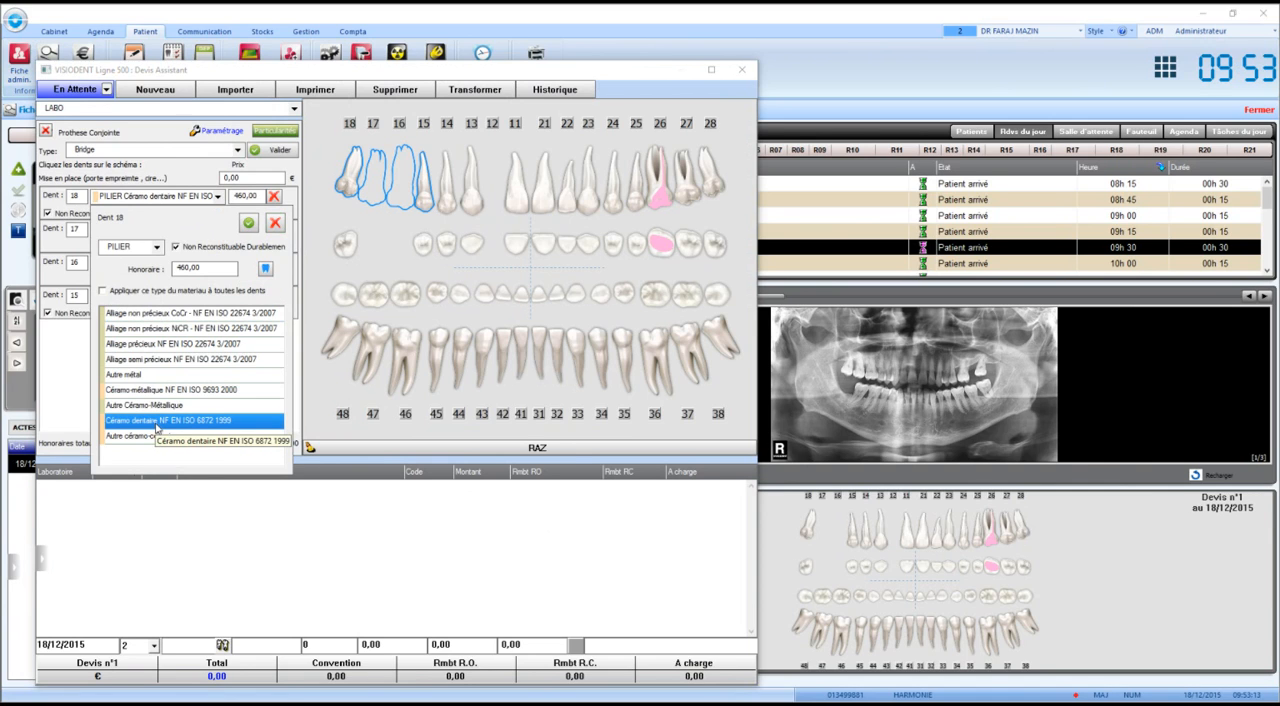
{"action": "left_click", "coordinate": [211, 269]}
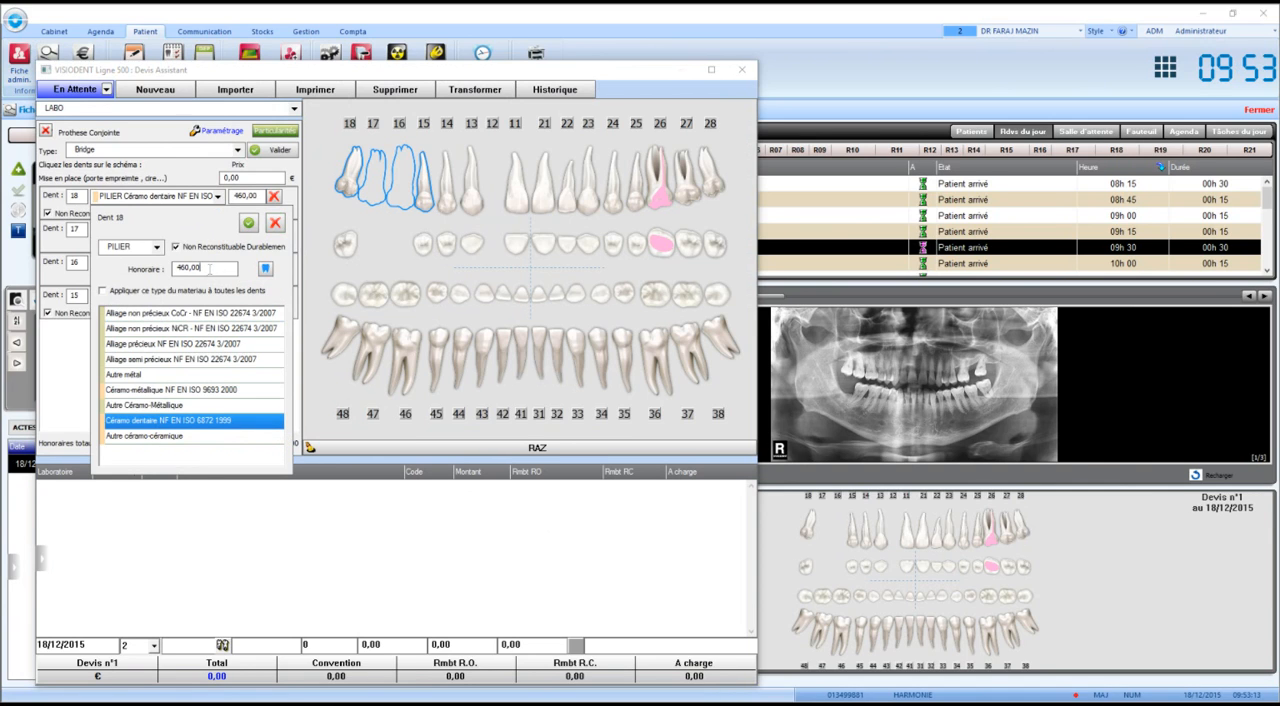
{"action": "left_click", "coordinate": [141, 292]}
{"action": "left_click", "coordinate": [248, 223]}
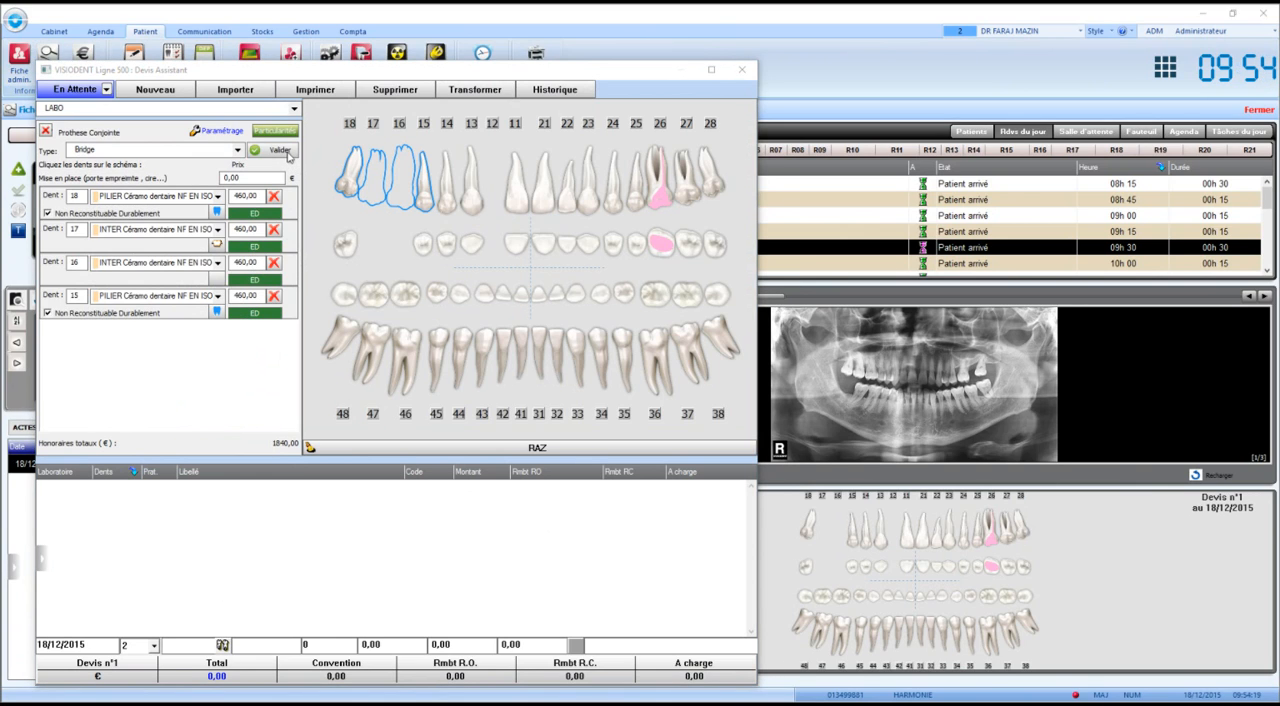
{"action": "left_click", "coordinate": [284, 150]}
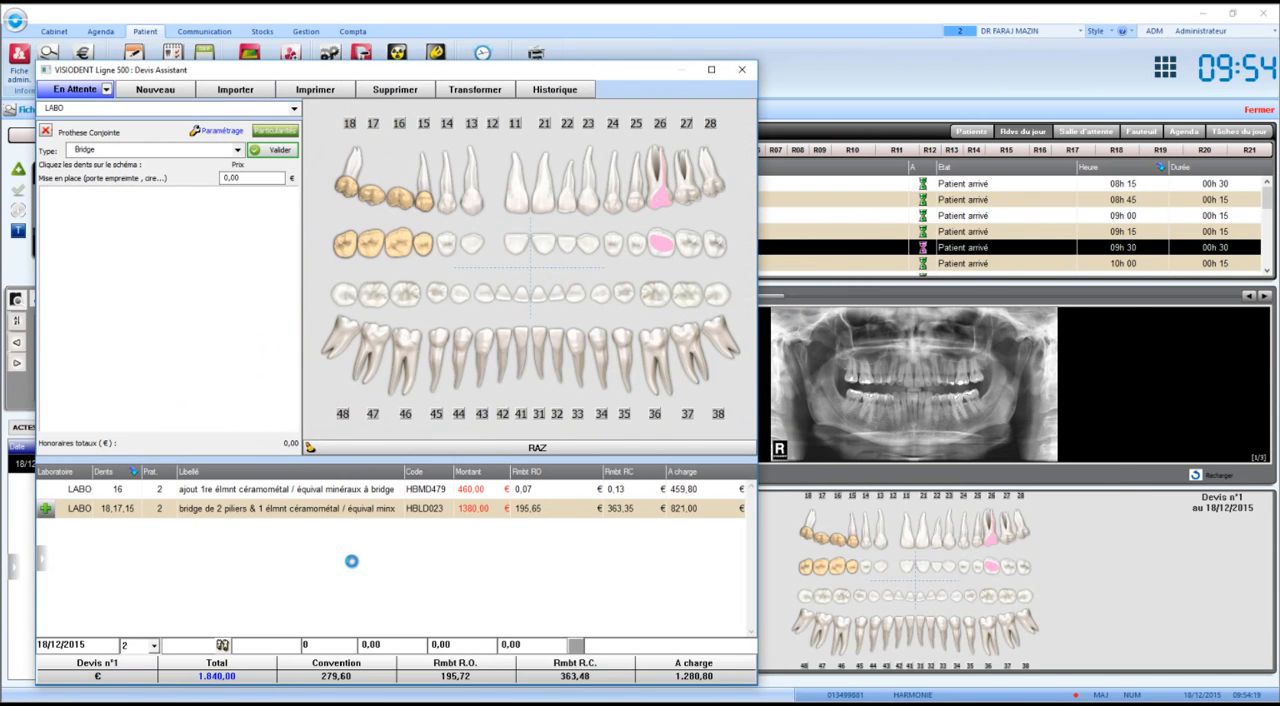
{"action": "left_click", "coordinate": [280, 512]}
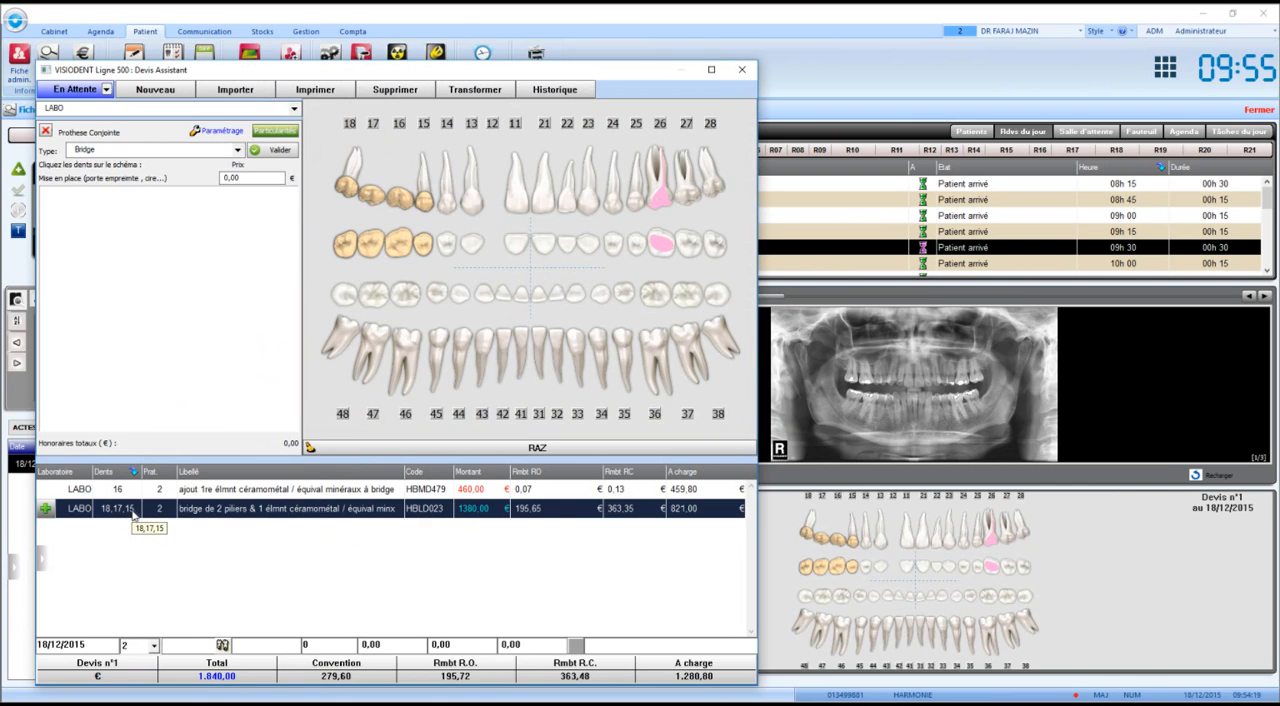
{"action": "left_click", "coordinate": [345, 492]}
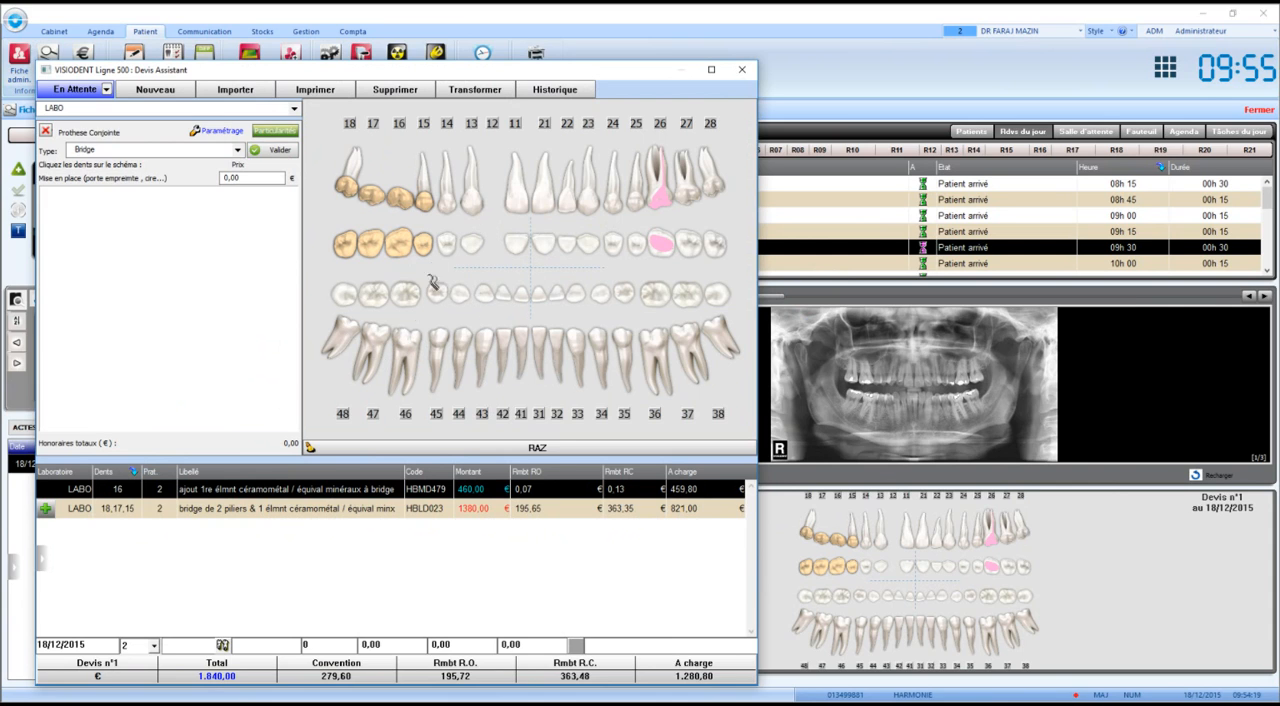
Switch the prosthesis type to Couronne and select tooth 36 for the crown.
{"action": "left_click", "coordinate": [650, 346]}
{"action": "left_click", "coordinate": [162, 151]}
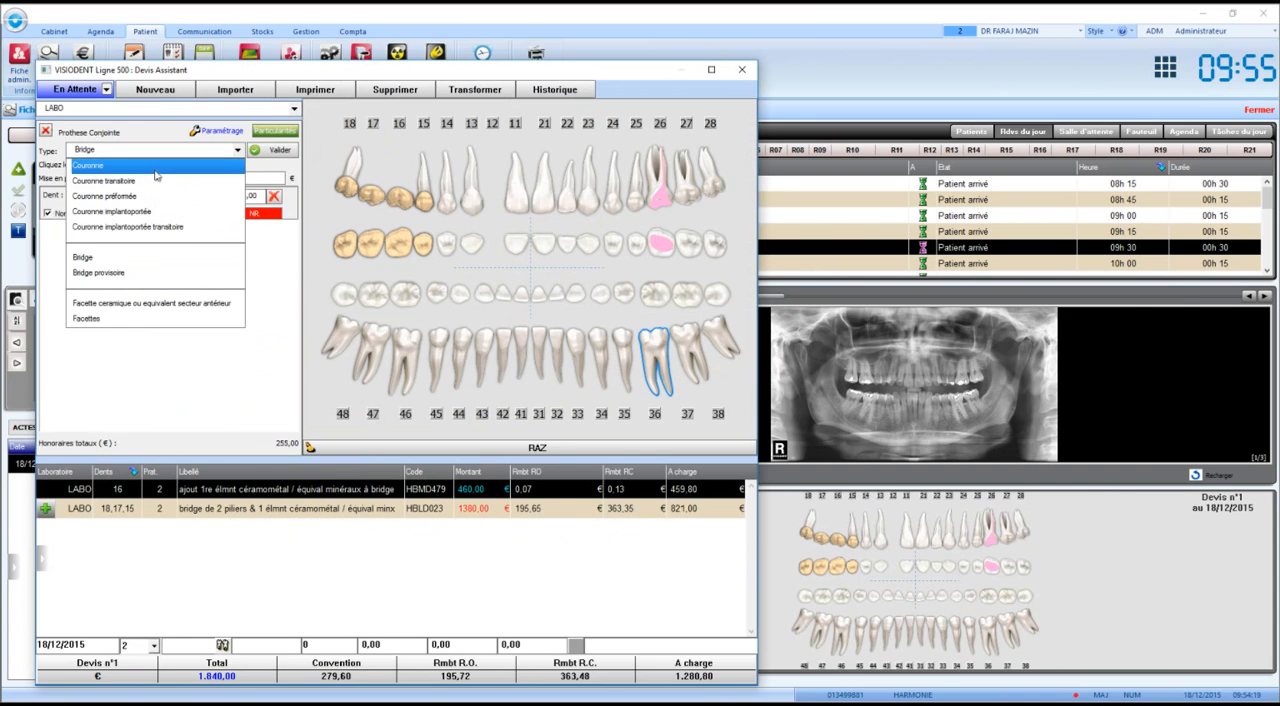
{"action": "left_click", "coordinate": [160, 179]}
{"action": "left_click", "coordinate": [651, 350]}
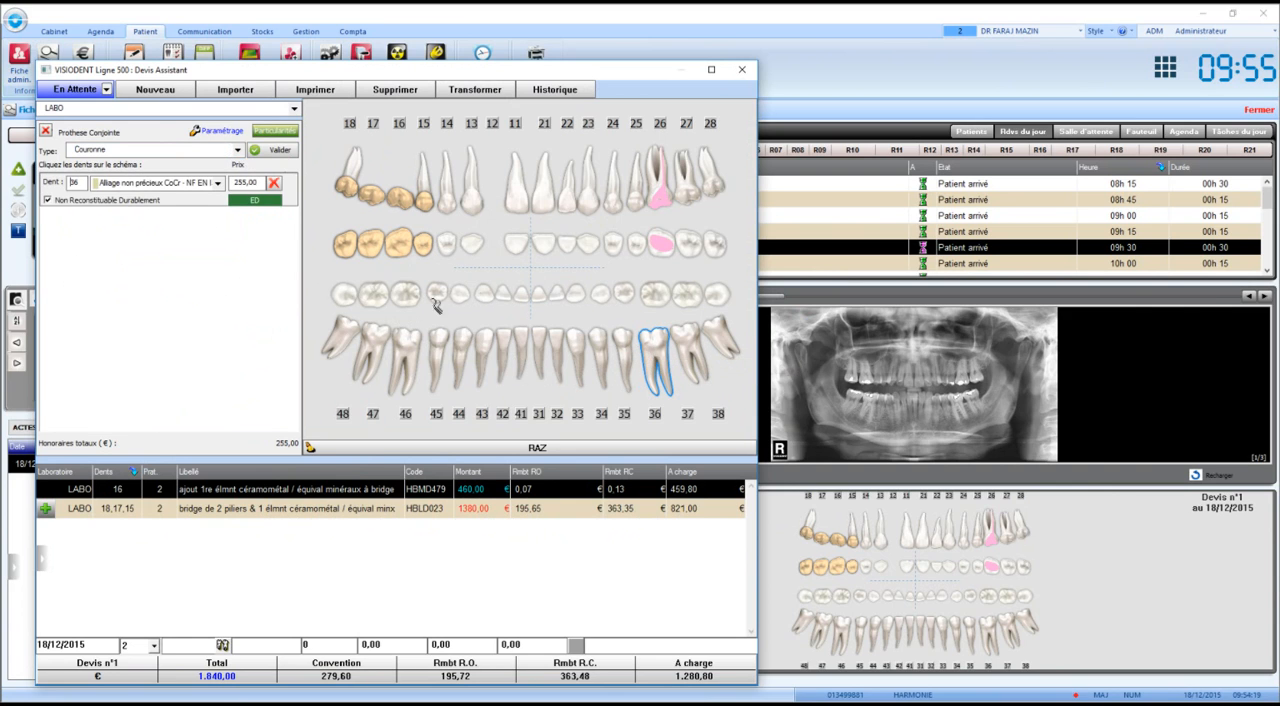
Set the tooth 36 crown to Céramo dentaire NF EN ISO 6872 1999 with a fee of 500 € and validate it.
{"action": "left_click", "coordinate": [117, 182]}
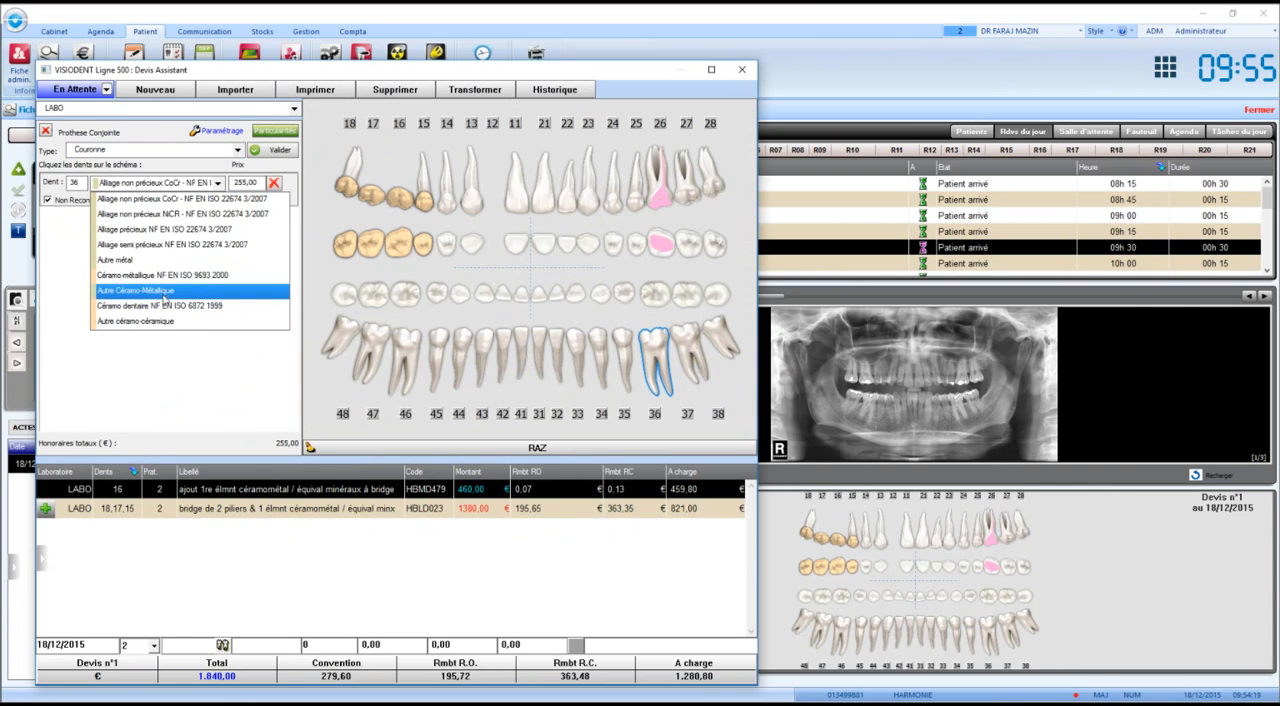
{"action": "left_click", "coordinate": [165, 308]}
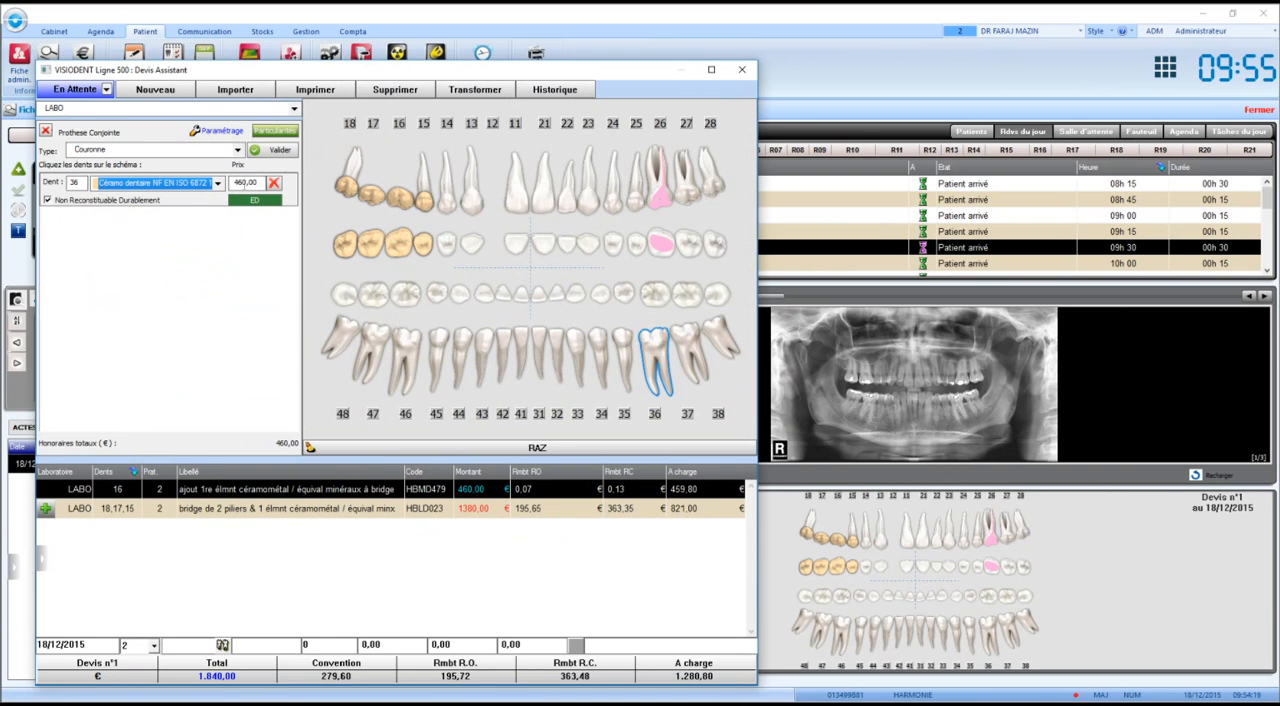
{"action": "left_click", "coordinate": [245, 184]}
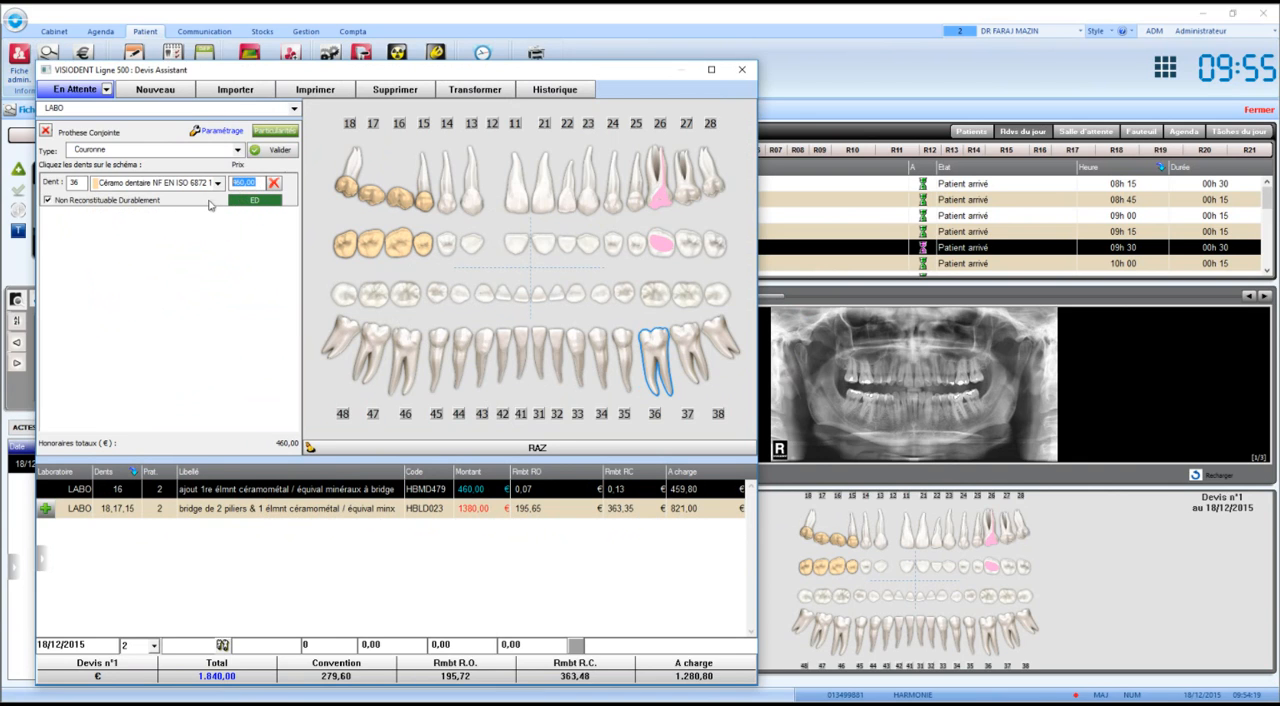
{"action": "type", "text": "500"}
{"action": "left_click", "coordinate": [276, 154]}
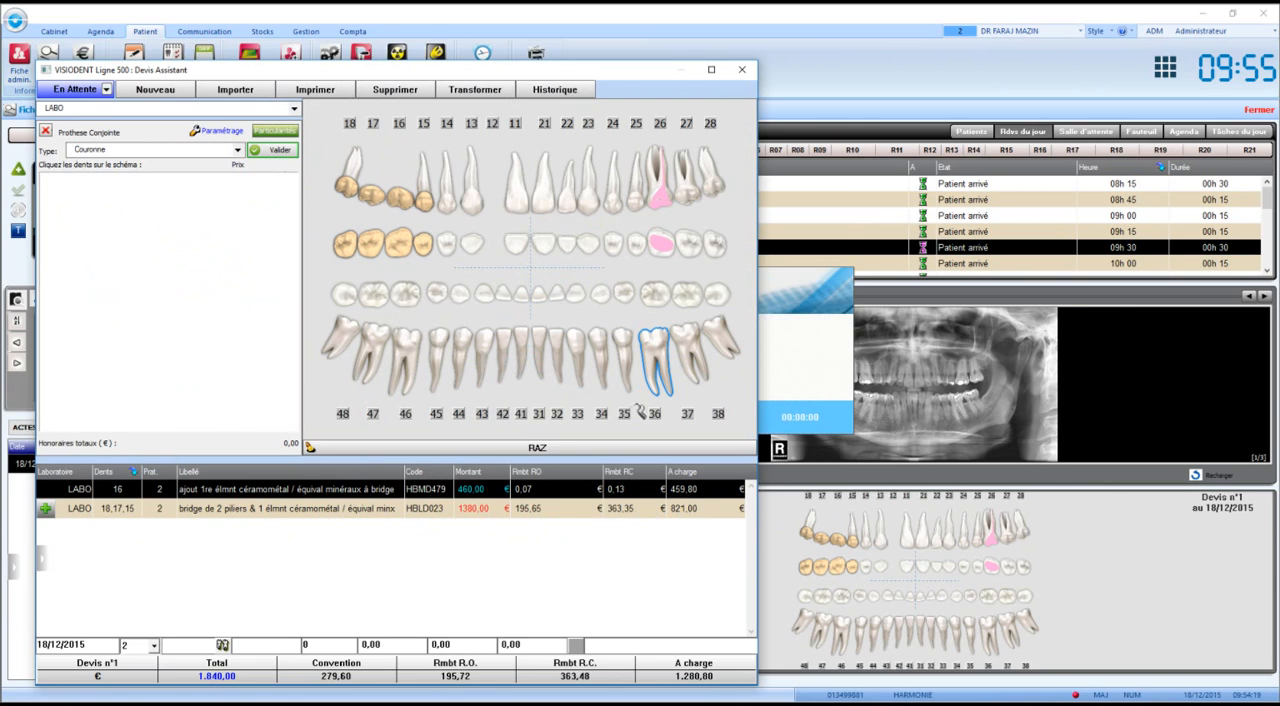
{"action": "left_click", "coordinate": [463, 535]}
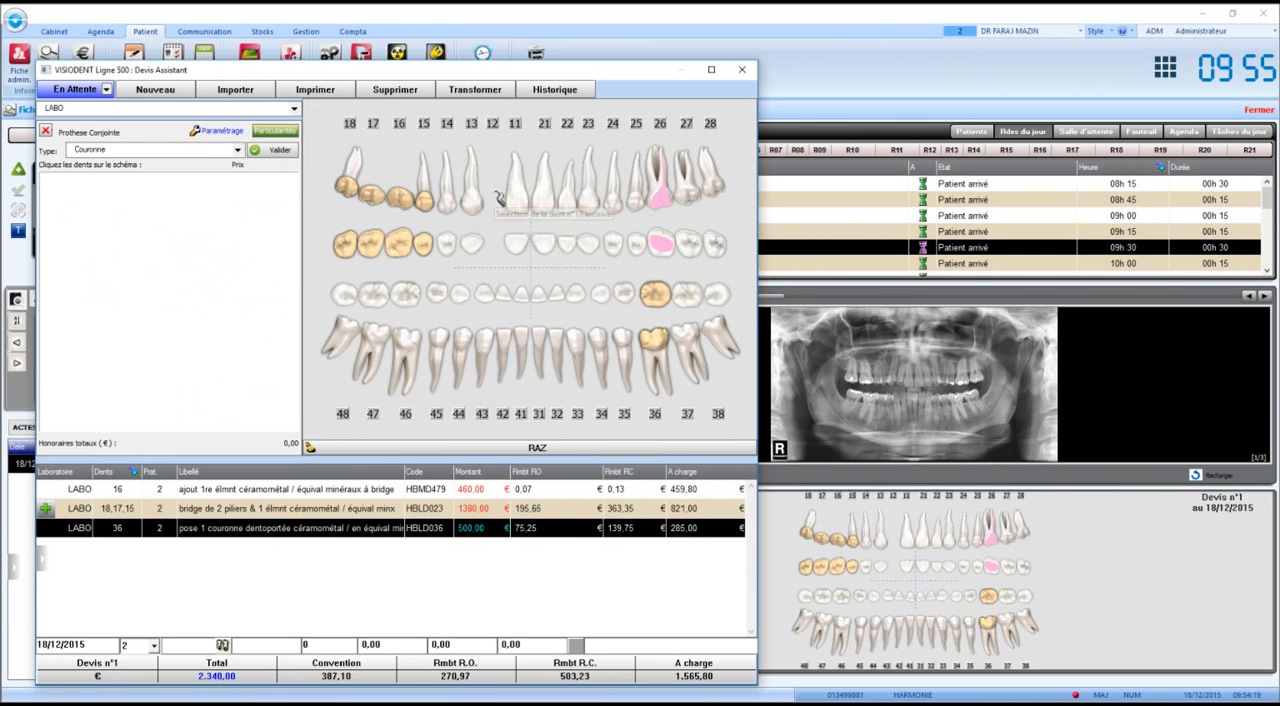
Add an implant placement (Pose d'implant) on tooth 12 with the brand Nobel Biocare to the estimate.
{"action": "left_click", "coordinate": [46, 132]}
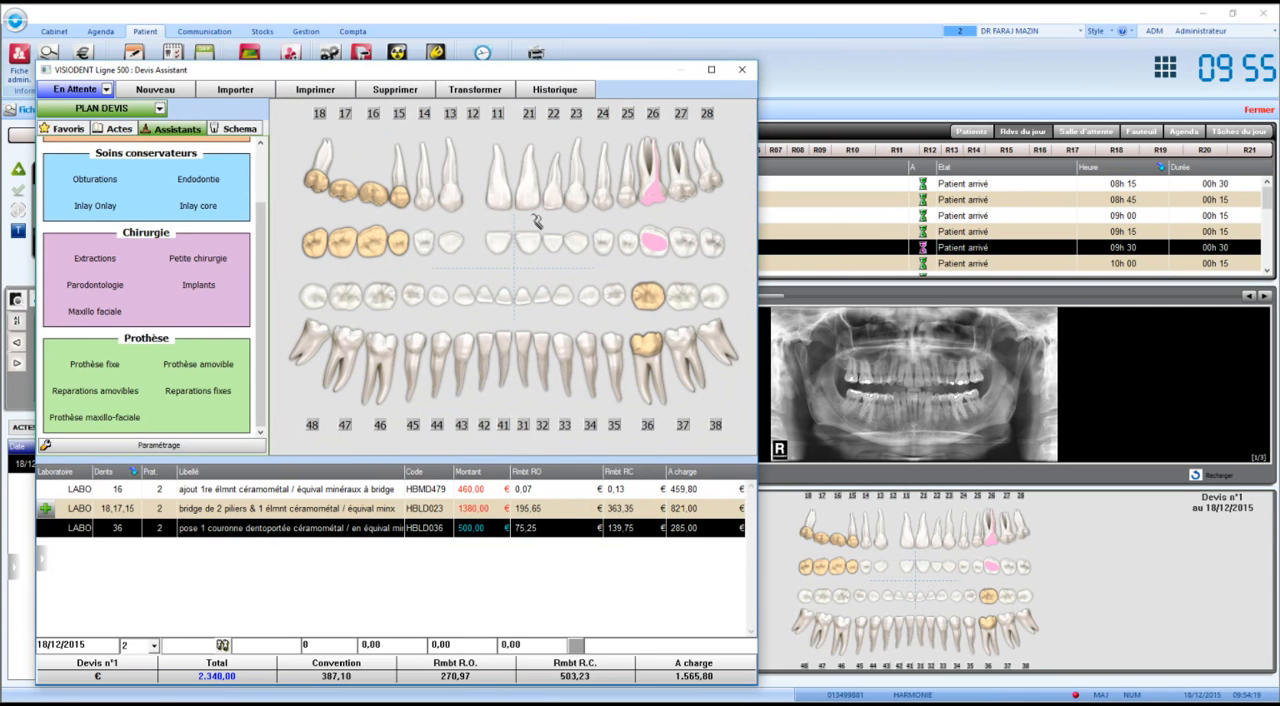
{"action": "left_click", "coordinate": [190, 287]}
{"action": "left_click", "coordinate": [493, 182]}
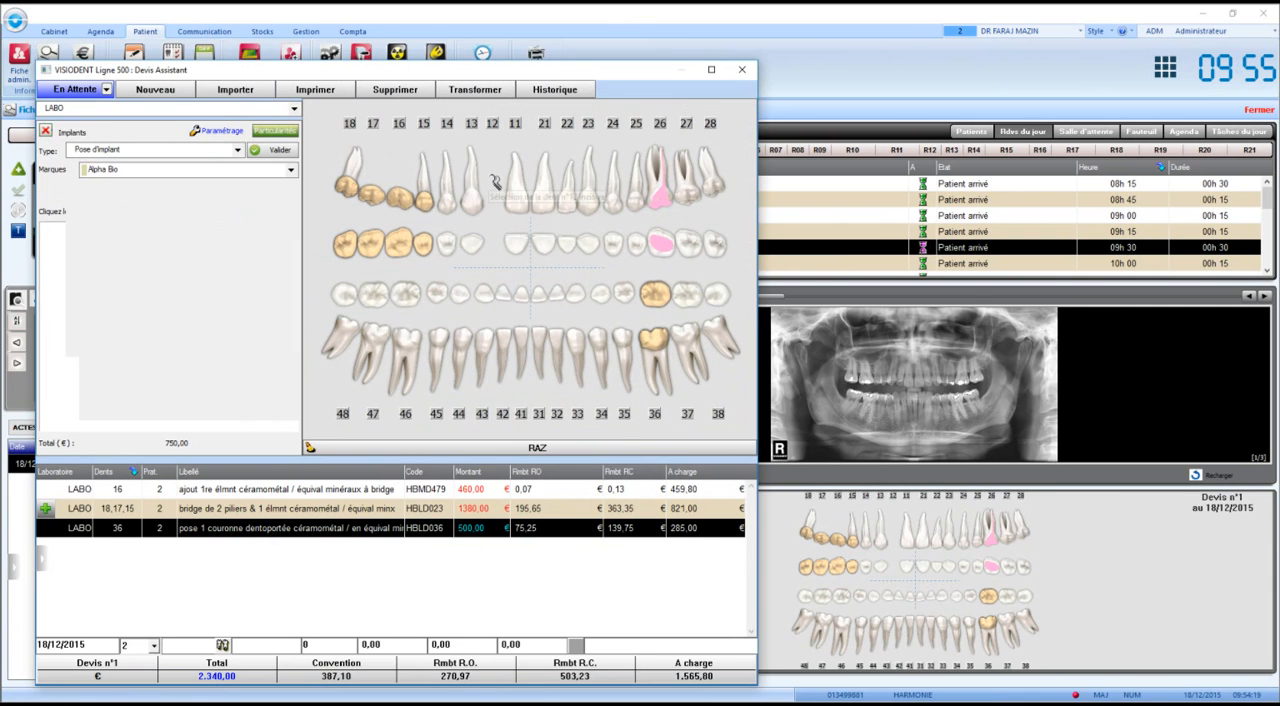
{"action": "left_click", "coordinate": [154, 170]}
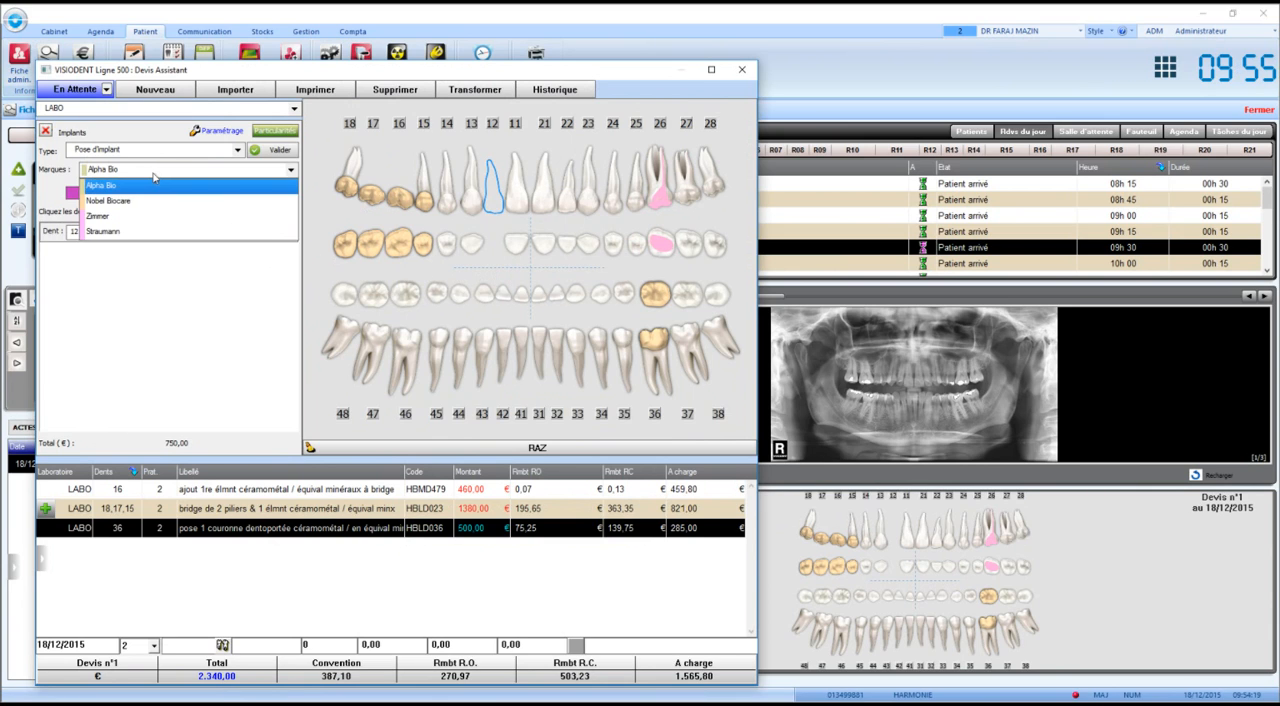
{"action": "left_click", "coordinate": [154, 170]}
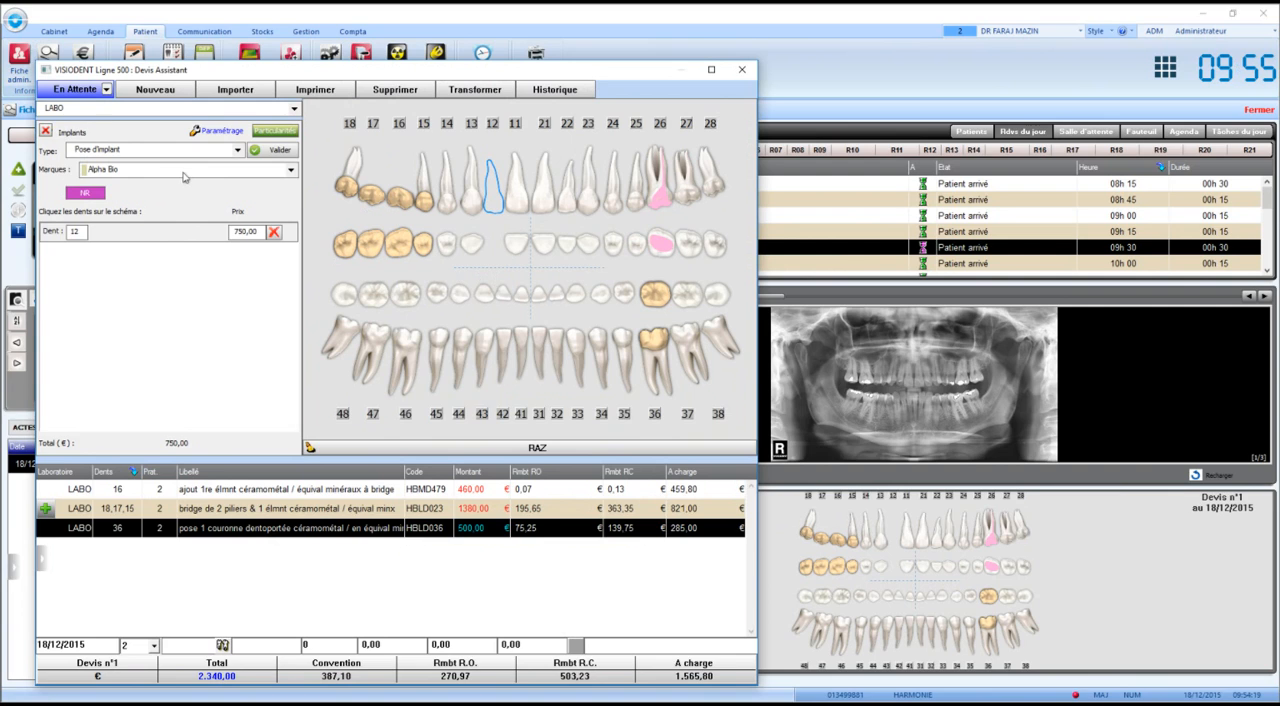
{"action": "left_click", "coordinate": [184, 170]}
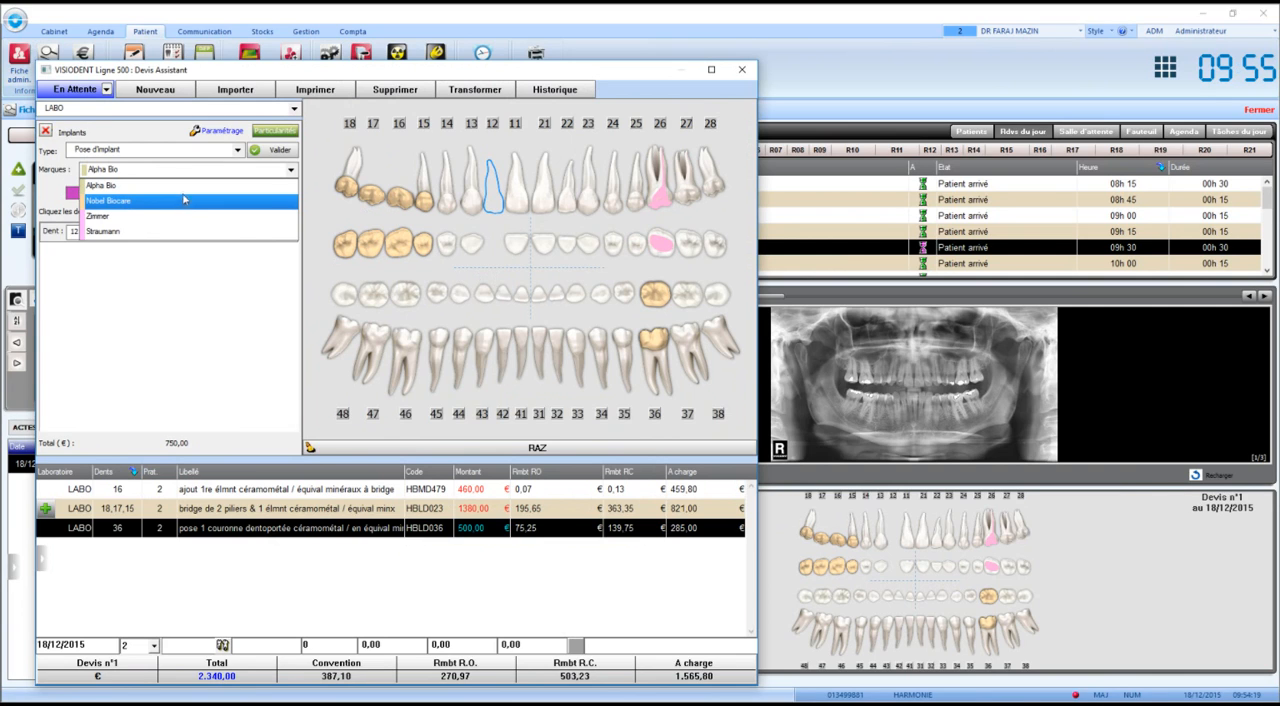
{"action": "left_click", "coordinate": [184, 201]}
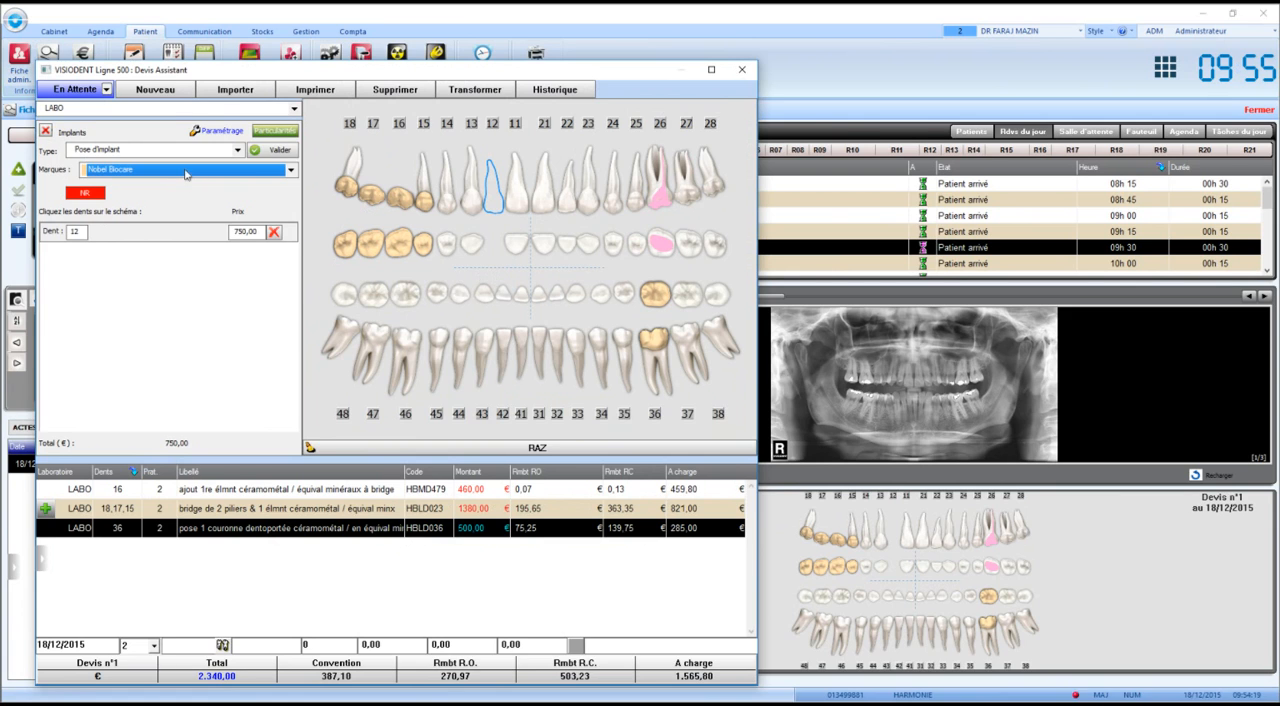
{"action": "left_click", "coordinate": [280, 150]}
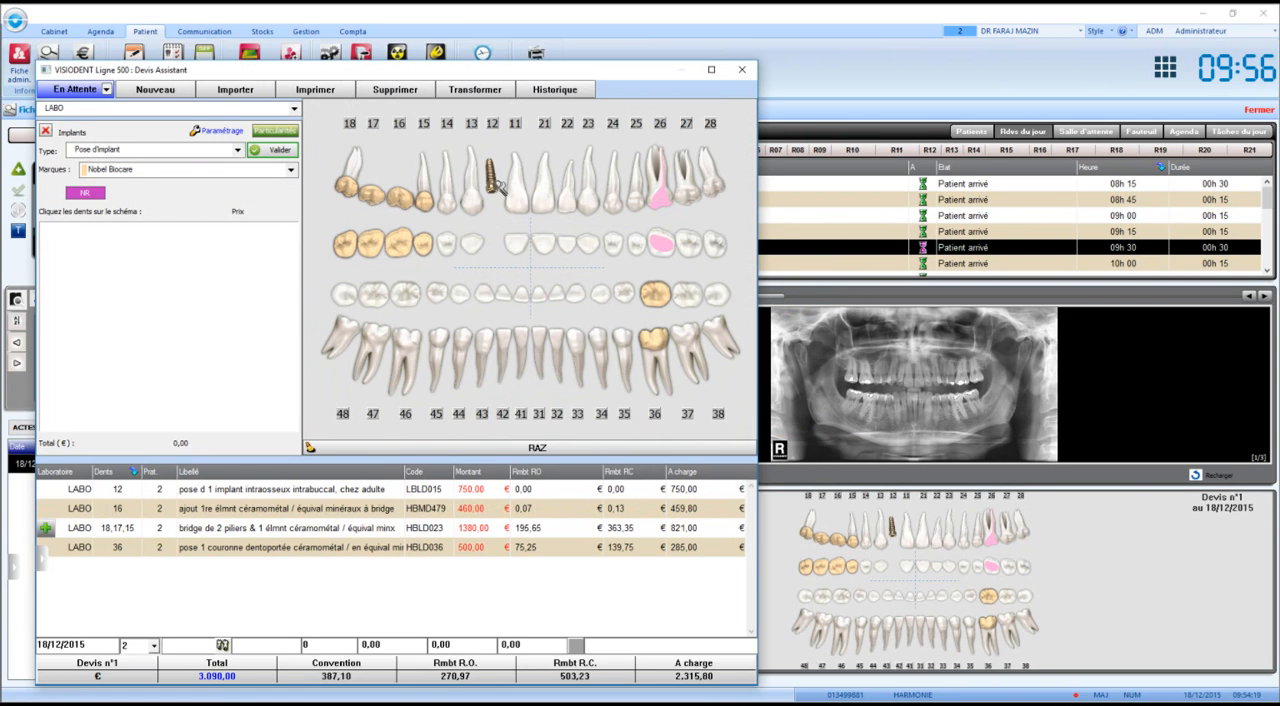
Add a fixed prosthesis of type Couronne implantoportée on tooth 12 in Céramo dentaire NF EN ISO 6872 1999 to the estimate.
{"action": "left_click", "coordinate": [46, 131]}
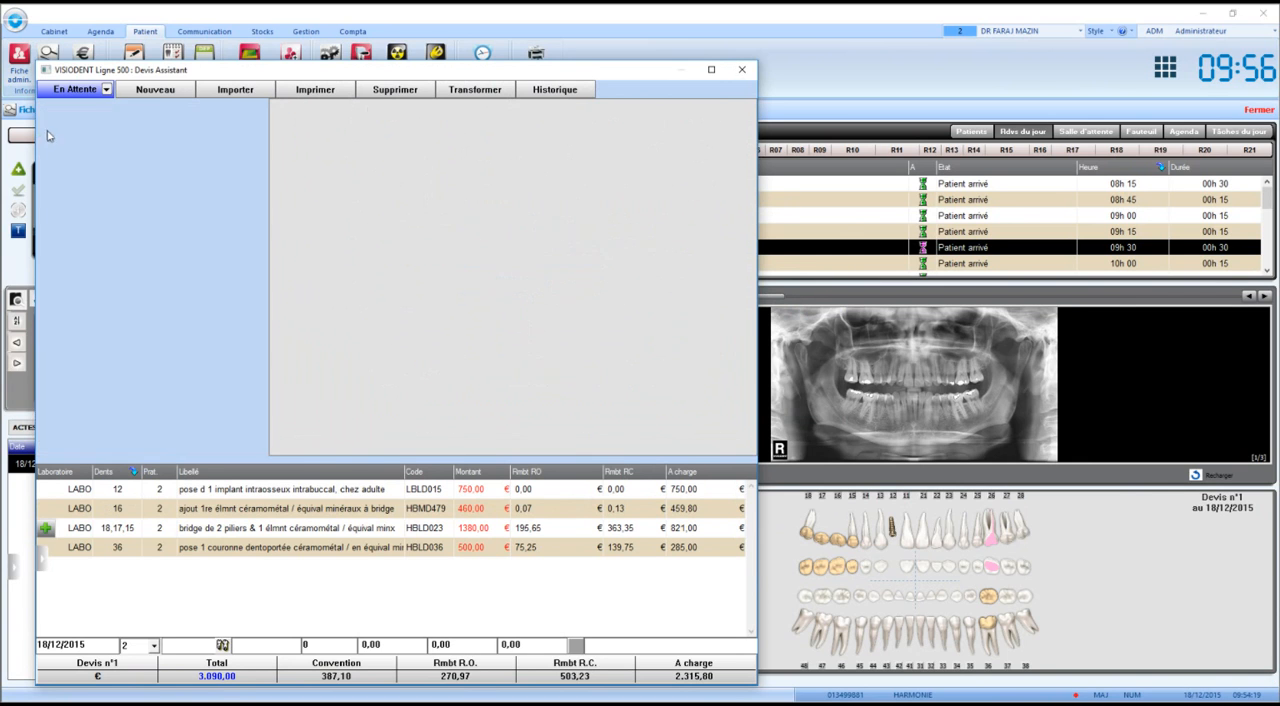
{"action": "left_click", "coordinate": [106, 368]}
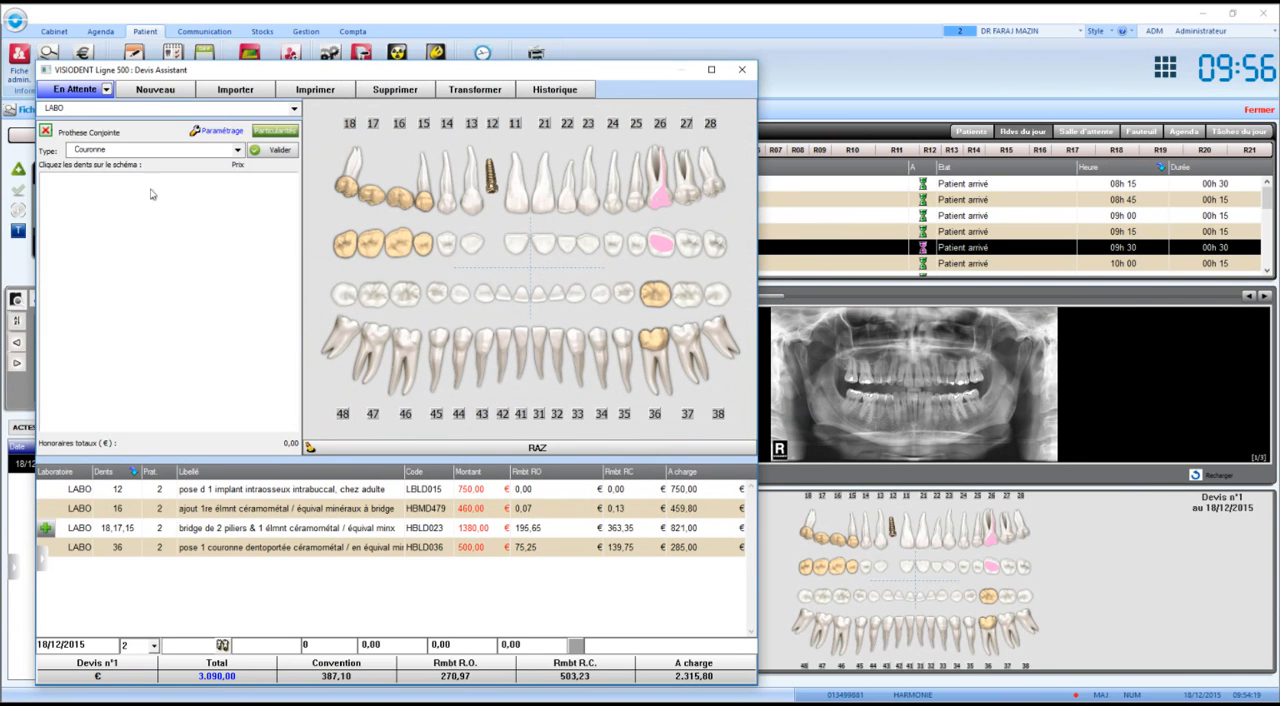
{"action": "left_click", "coordinate": [147, 149]}
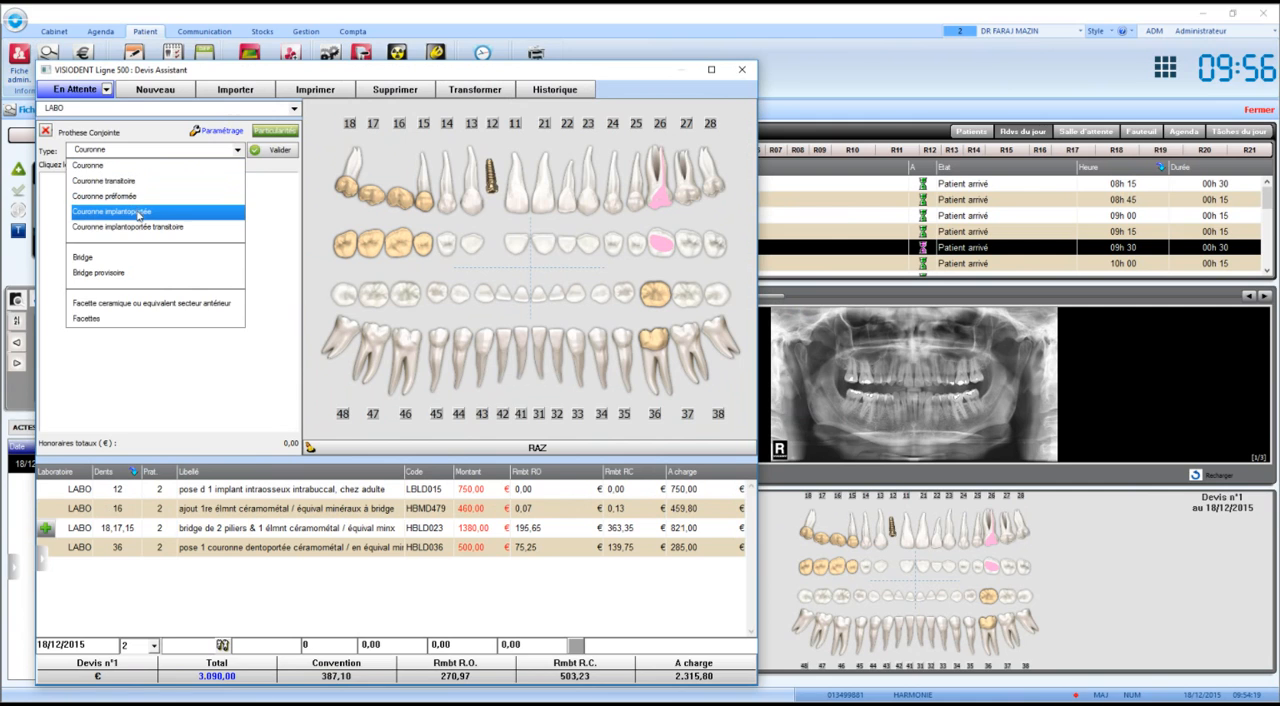
{"action": "left_click", "coordinate": [139, 213]}
{"action": "left_click", "coordinate": [484, 196]}
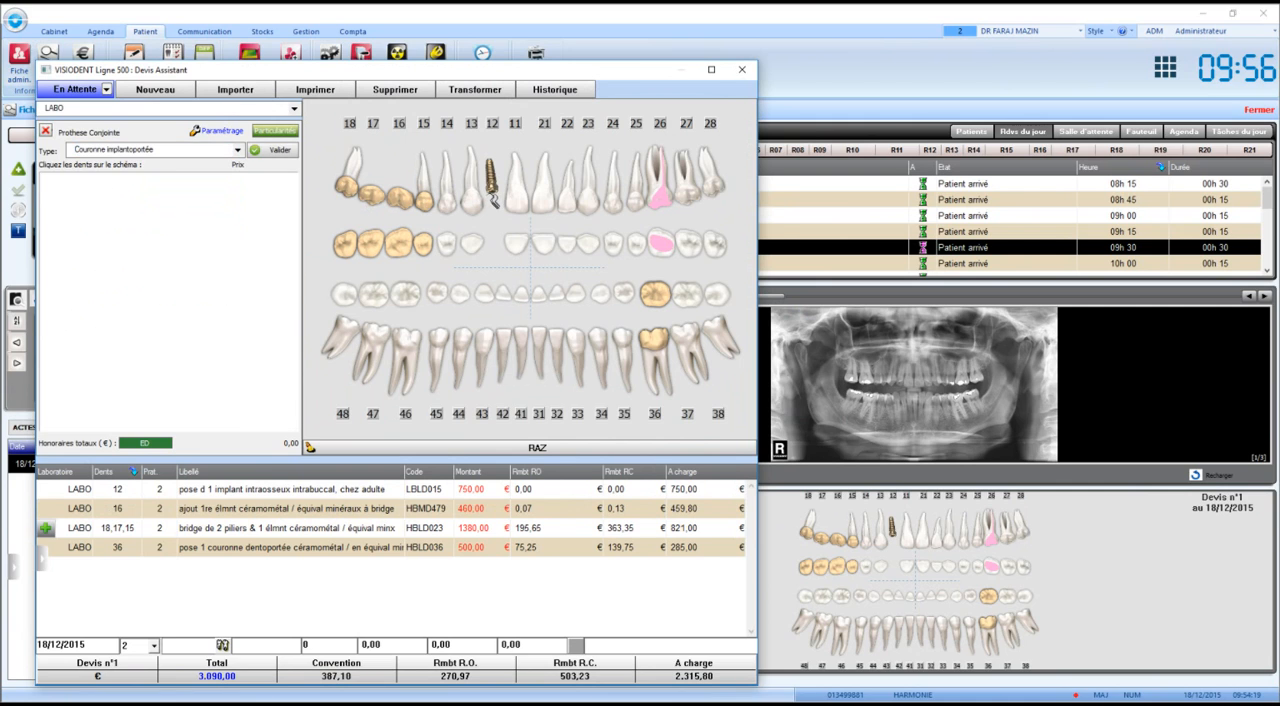
{"action": "left_click", "coordinate": [193, 188]}
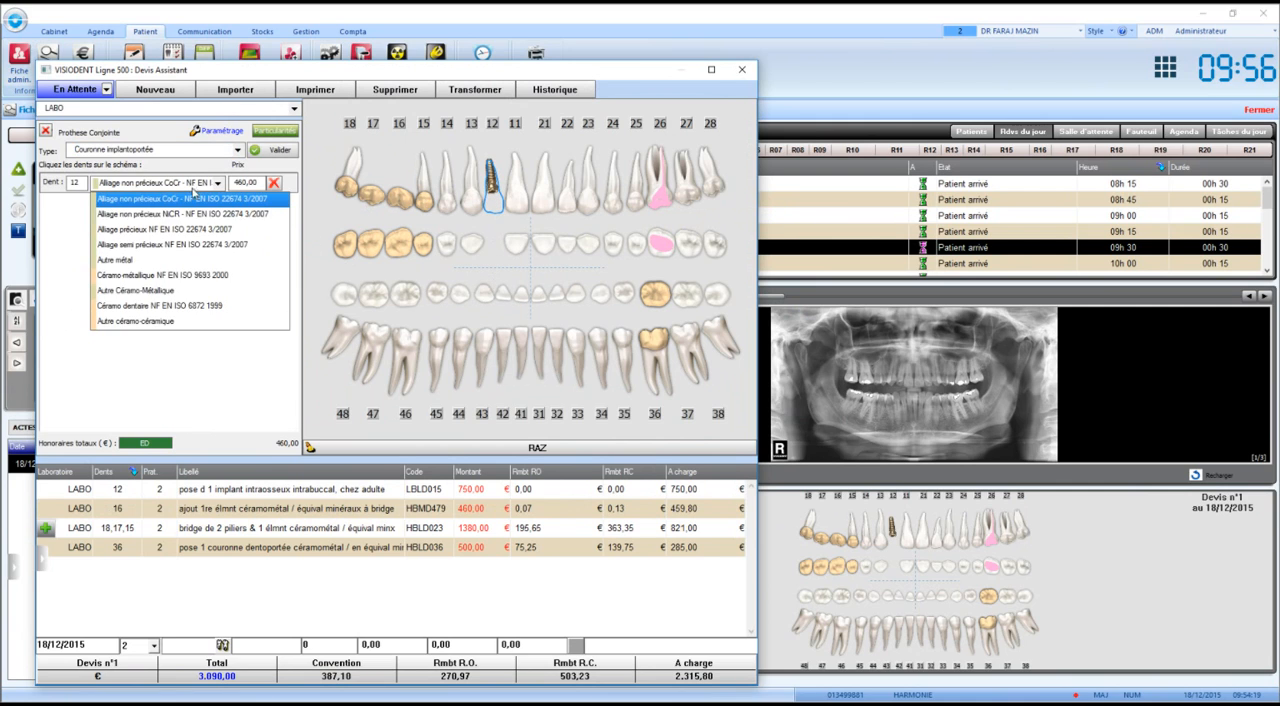
{"action": "left_click", "coordinate": [197, 274]}
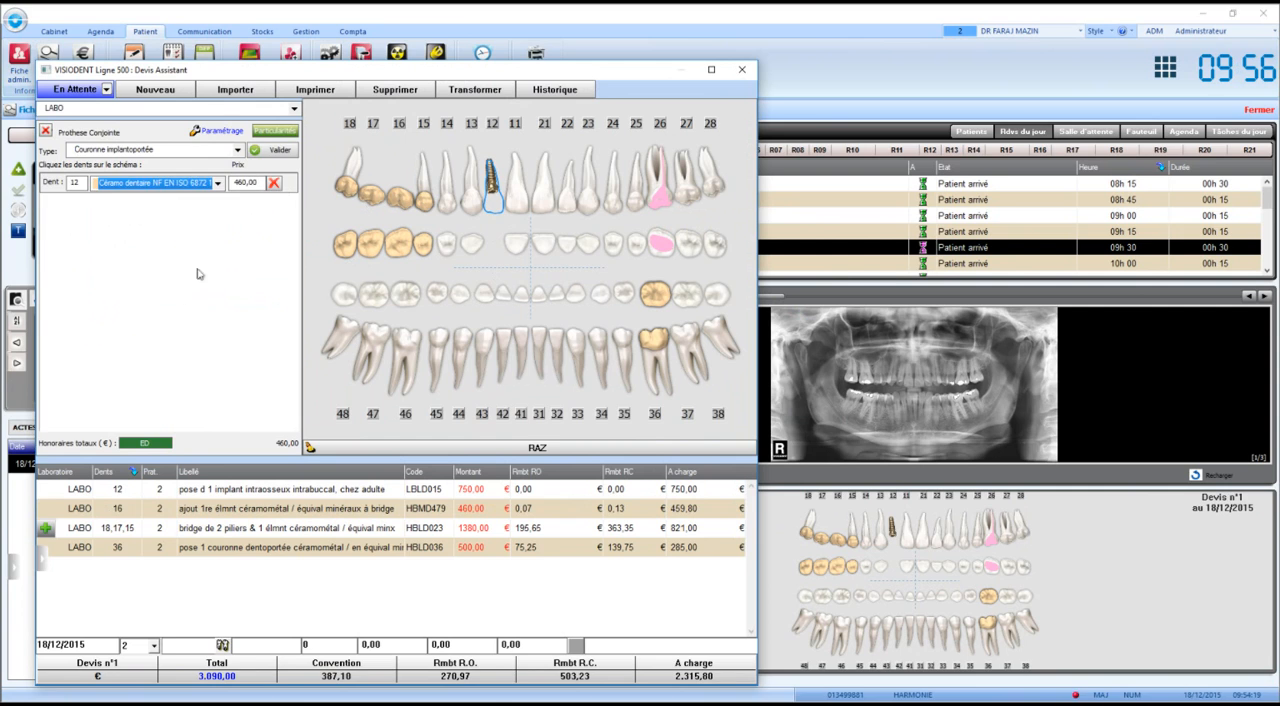
{"action": "left_click", "coordinate": [256, 150]}
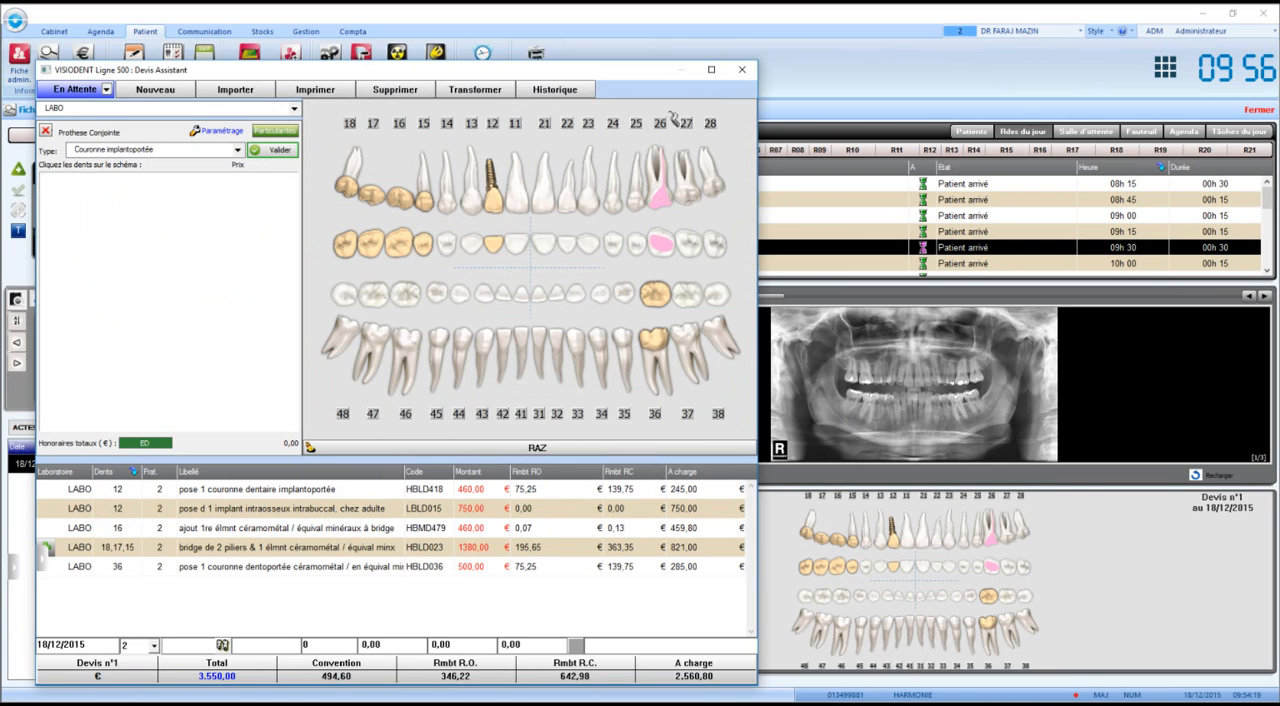
Generate the printable estimate from the Devis Unique 2013 Complement template and look through the document in Word.
{"action": "left_click", "coordinate": [106, 90]}
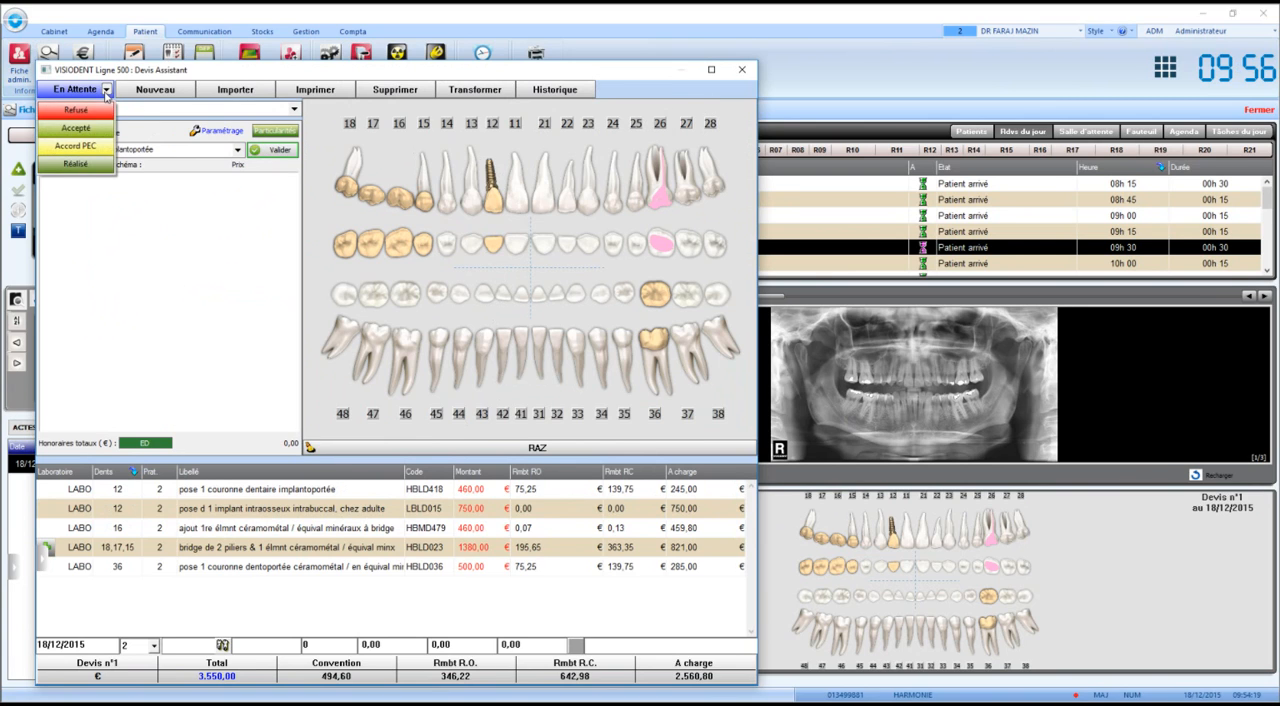
{"action": "left_click", "coordinate": [107, 93]}
{"action": "left_click", "coordinate": [107, 93]}
{"action": "left_click", "coordinate": [137, 216]}
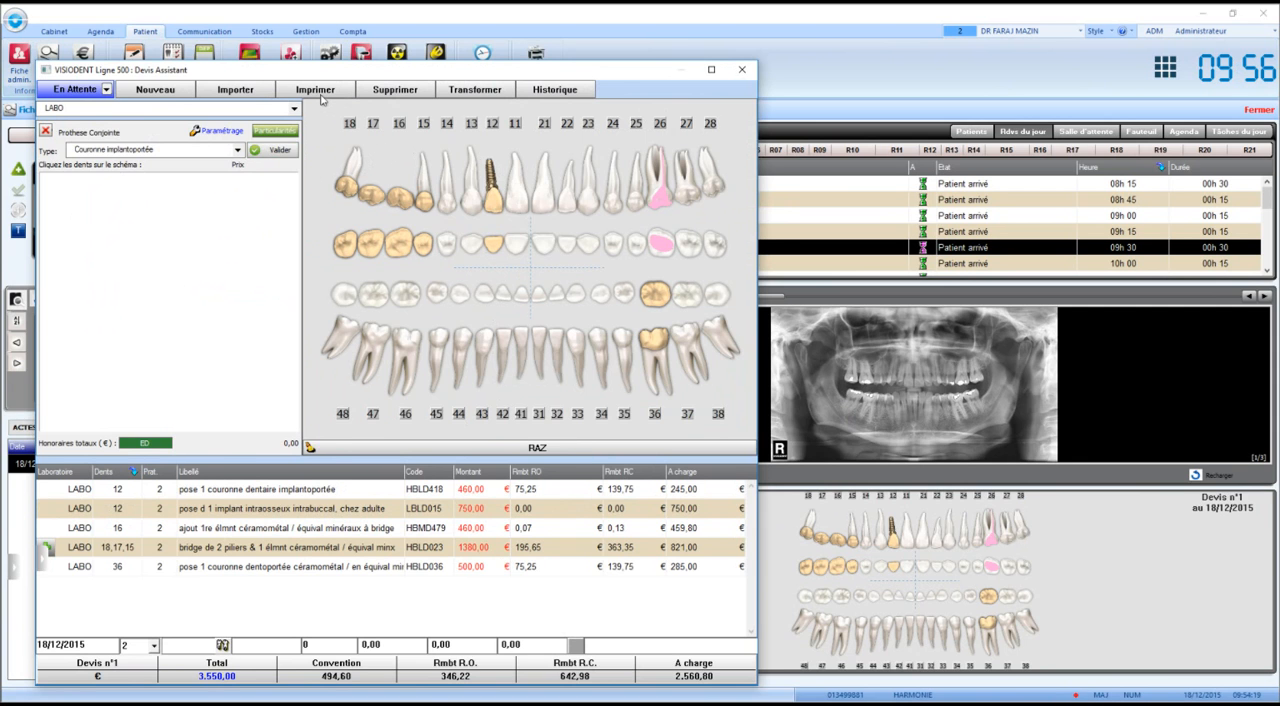
{"action": "double_click", "coordinate": [426, 430]}
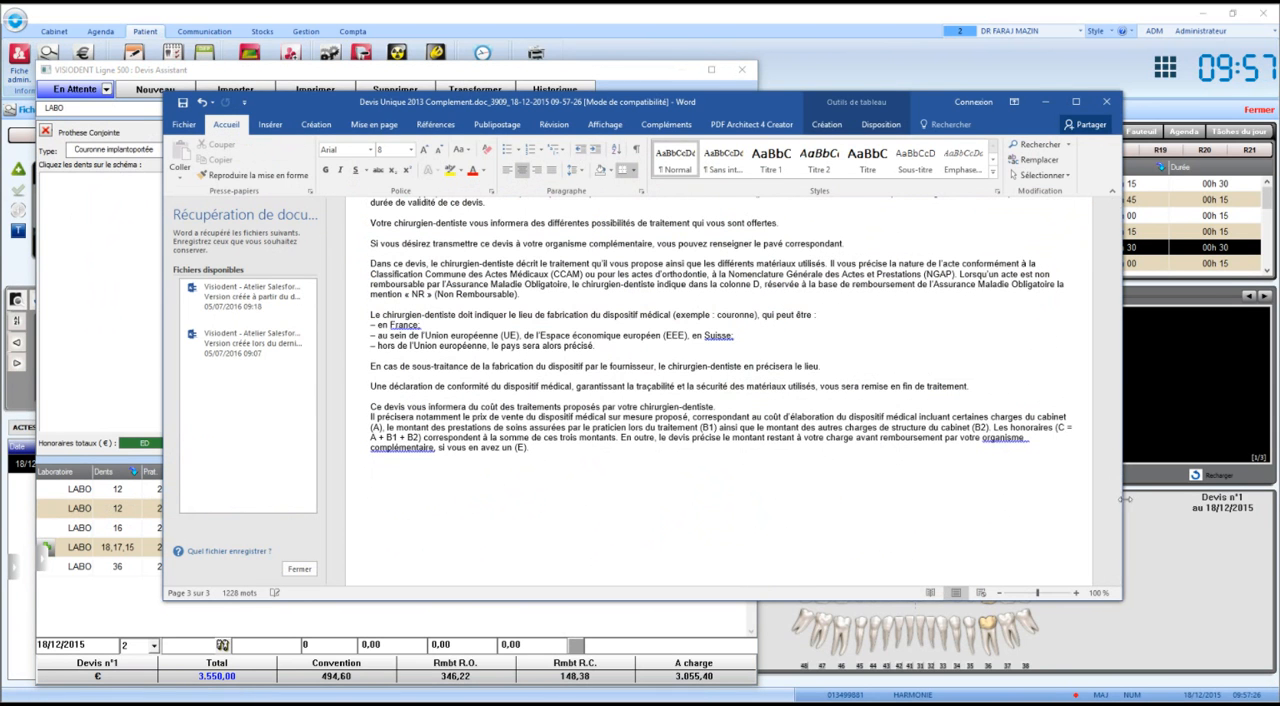
{"action": "mouse_move", "coordinate": [1118, 515]}
{"action": "left_mouse_down"}
{"action": "mouse_move", "coordinate": [1107, 229]}
{"action": "mouse_move", "coordinate": [1122, 470]}
{"action": "mouse_move", "coordinate": [1120, 427]}
{"action": "left_mouse_up"}
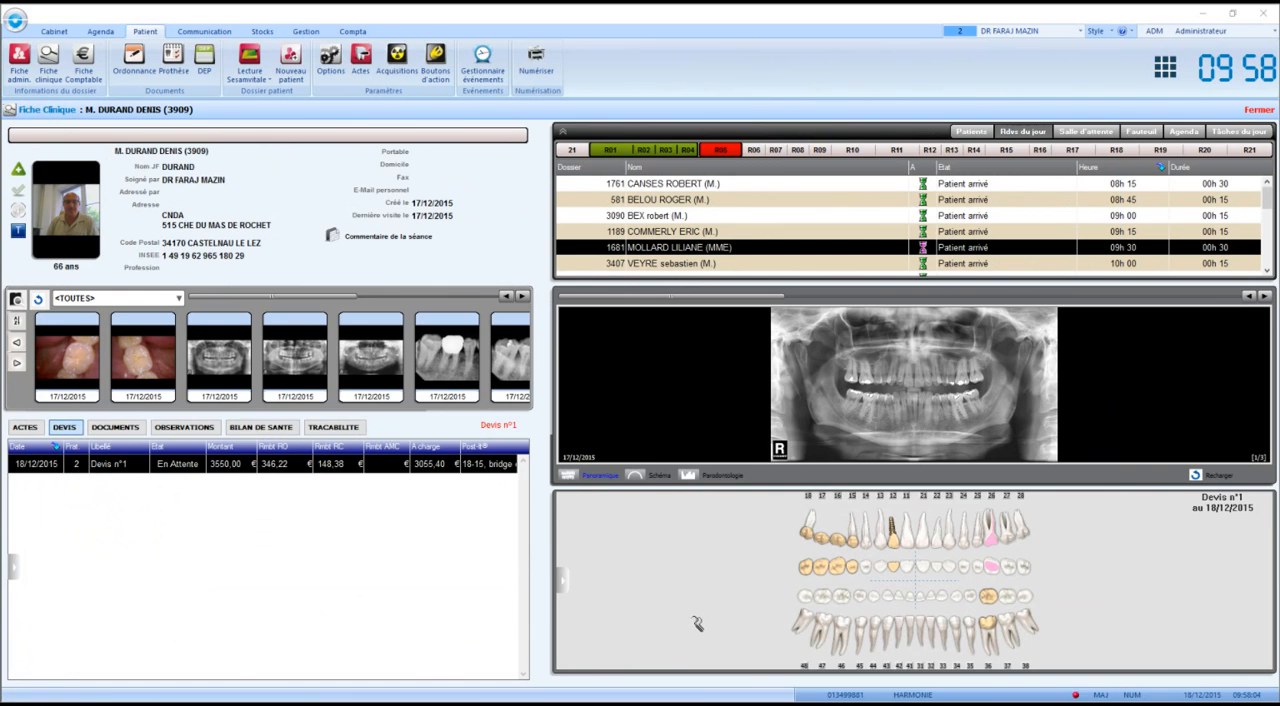
Check the patient's list of acts, return to the estimates and reopen Devis n°1.
{"action": "left_click", "coordinate": [25, 427]}
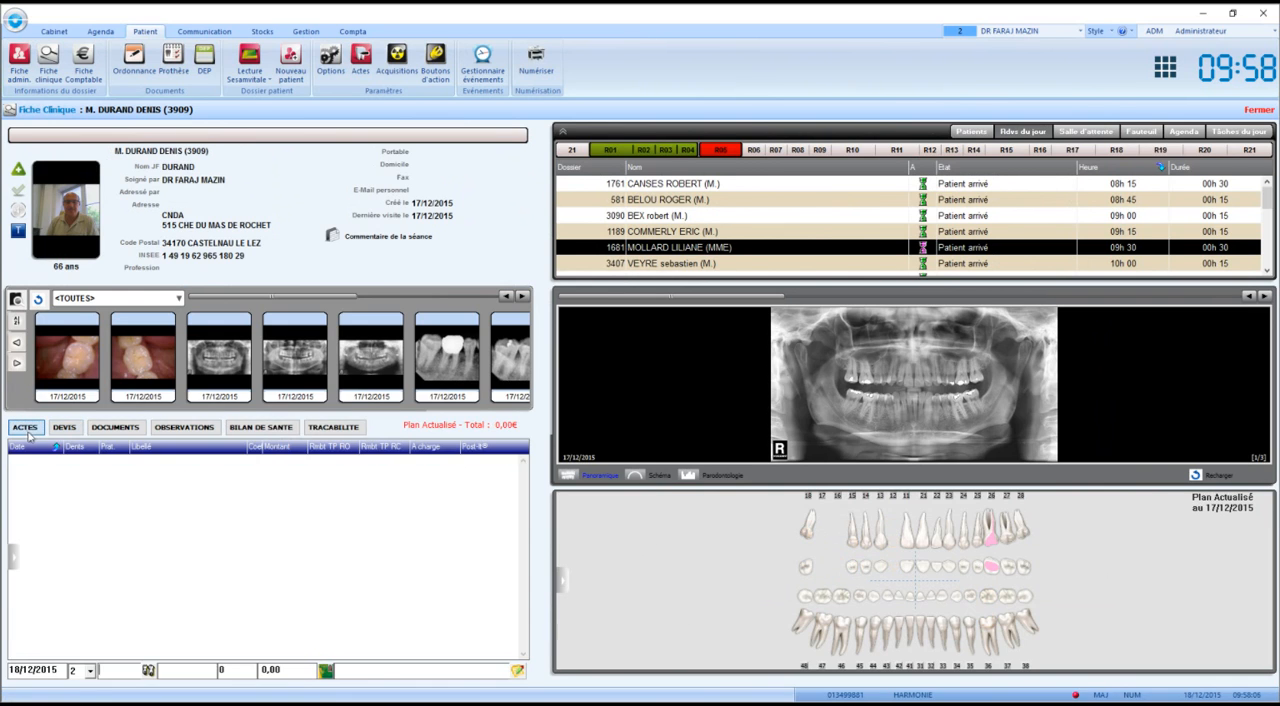
{"action": "left_click", "coordinate": [57, 432]}
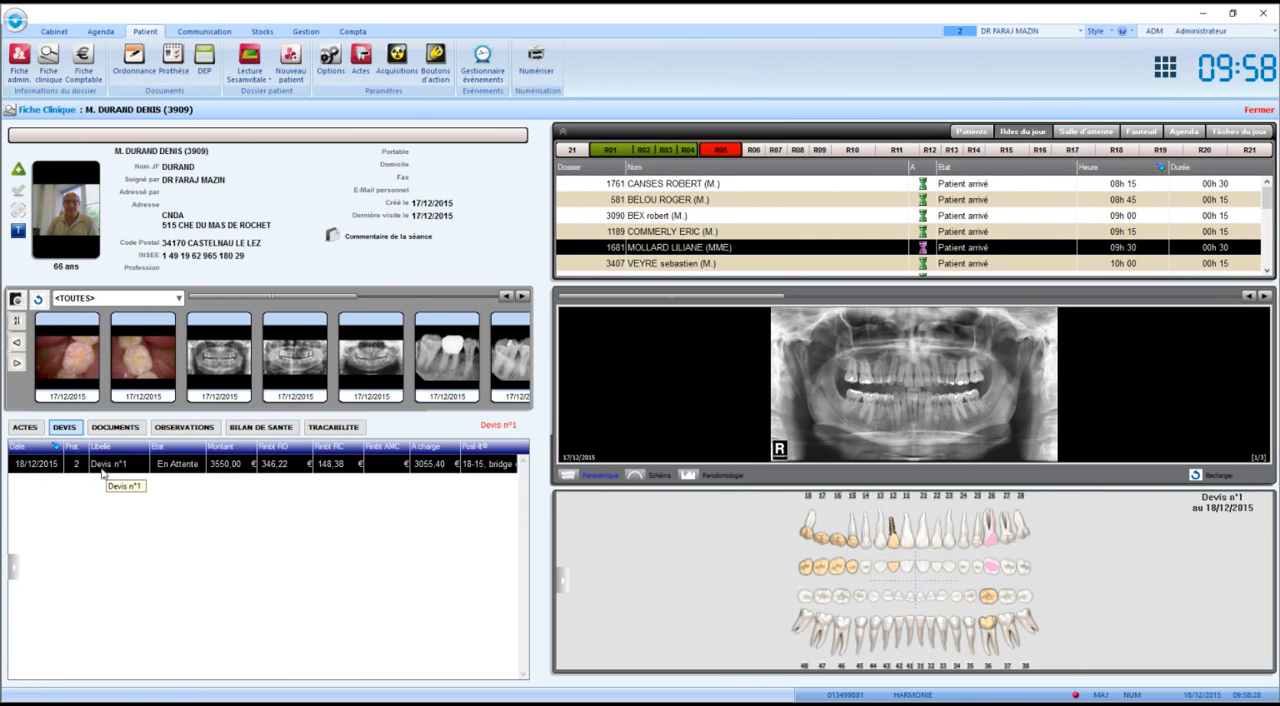
{"action": "double_click", "coordinate": [102, 470]}
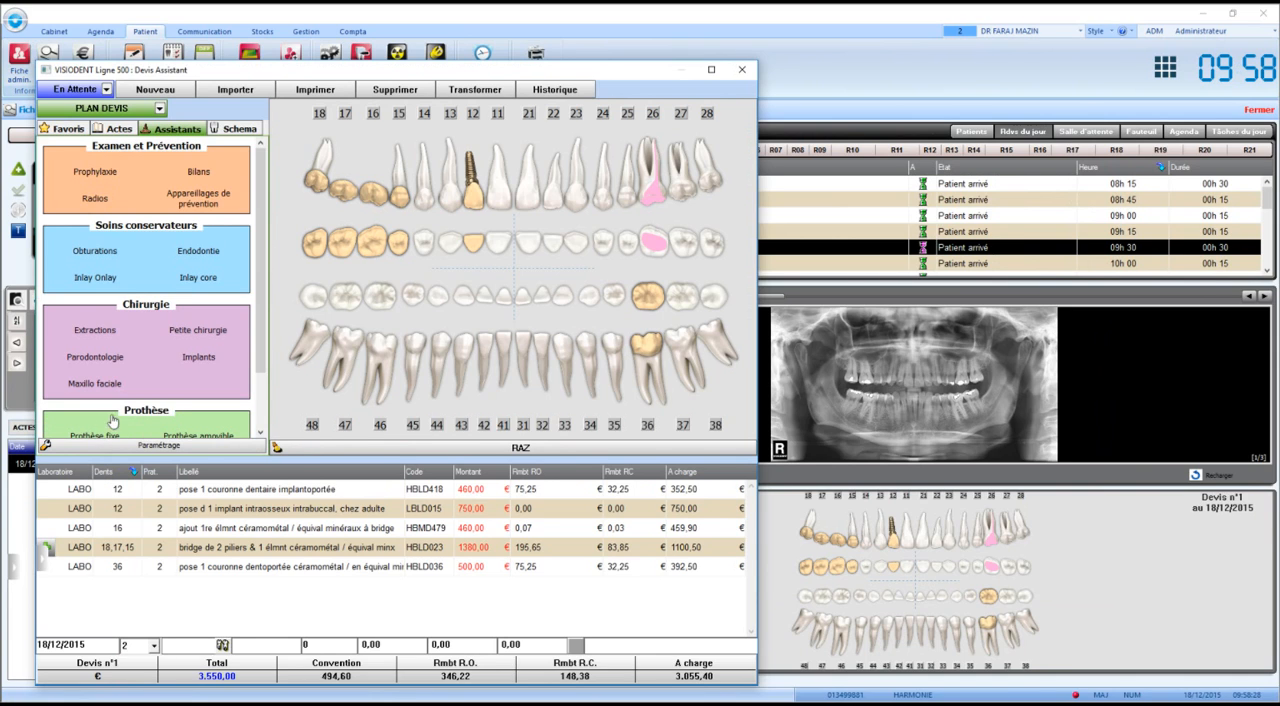
Transform the pending estimate into a provisional treatment plan (Plan de Traitement prévisionnel).
{"action": "left_click", "coordinate": [107, 90]}
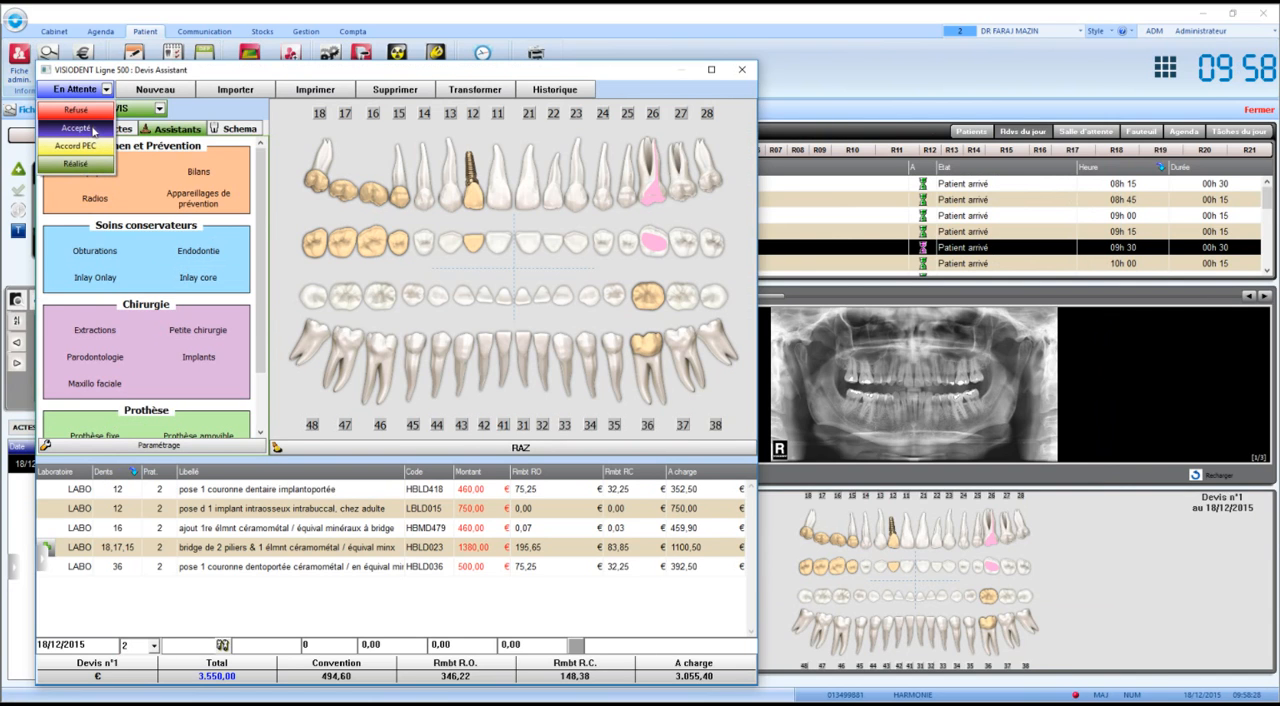
{"action": "left_click", "coordinate": [661, 82]}
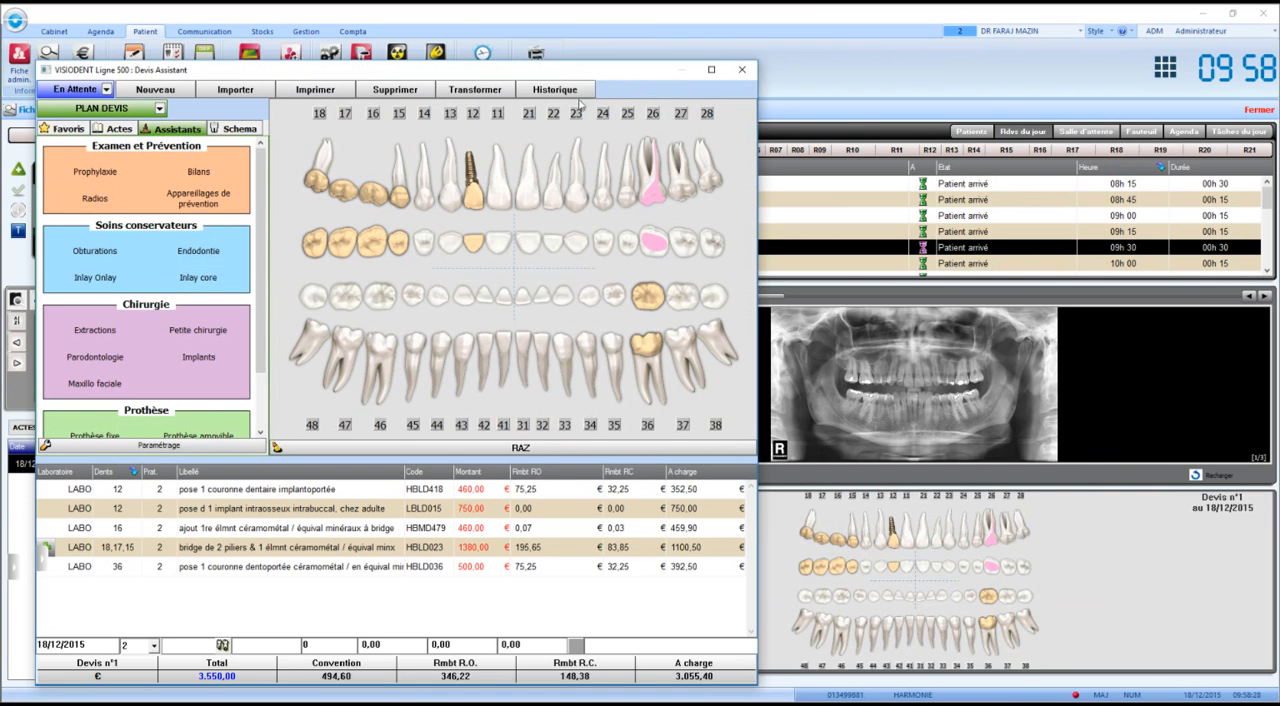
{"action": "left_click", "coordinate": [481, 91]}
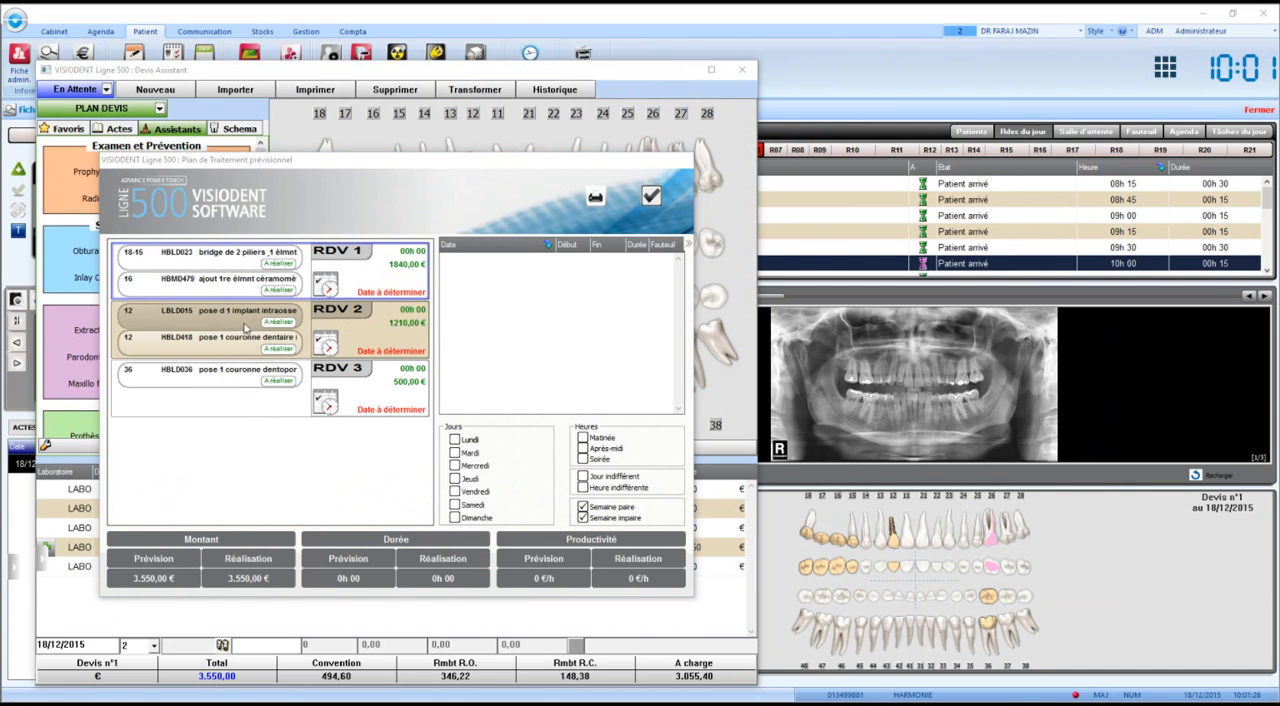
Move the tooth 36 crown act into RDV 1 and set that appointment's duration to 01h30.
{"action": "left_click", "coordinate": [227, 377]}
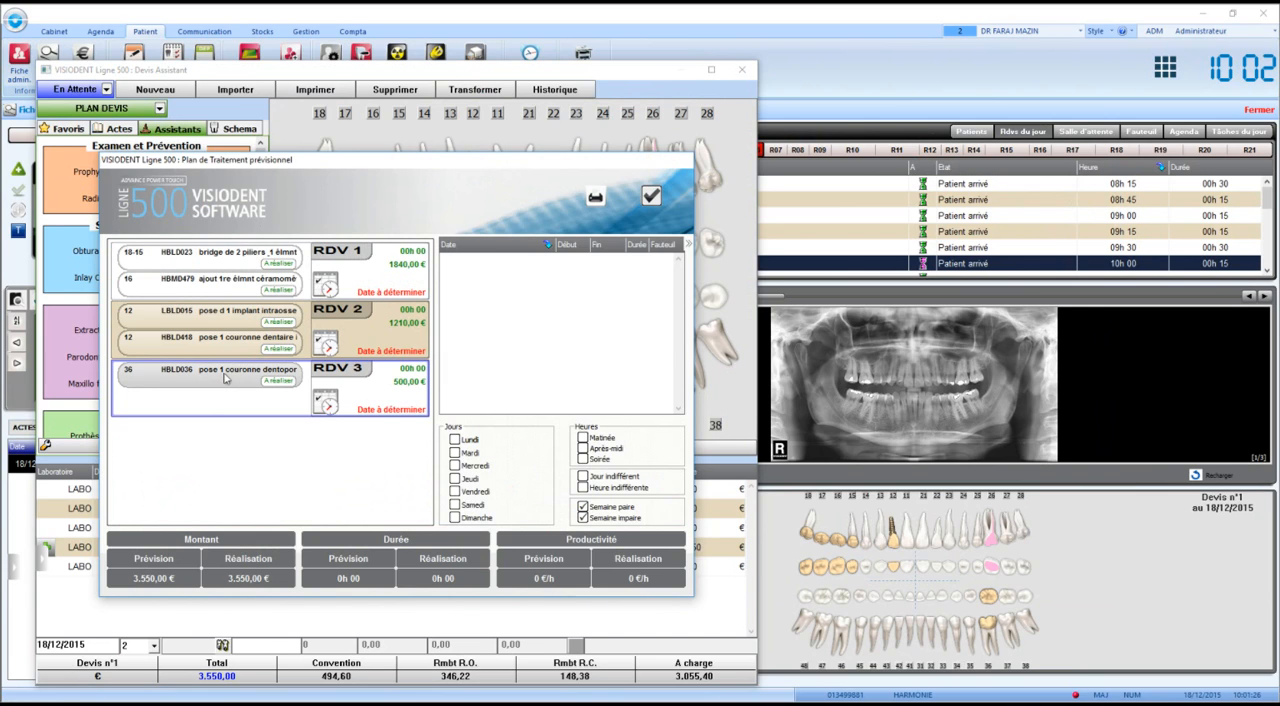
{"action": "left_click_drag", "start_coordinate": [225, 377], "coordinate": [256, 272]}
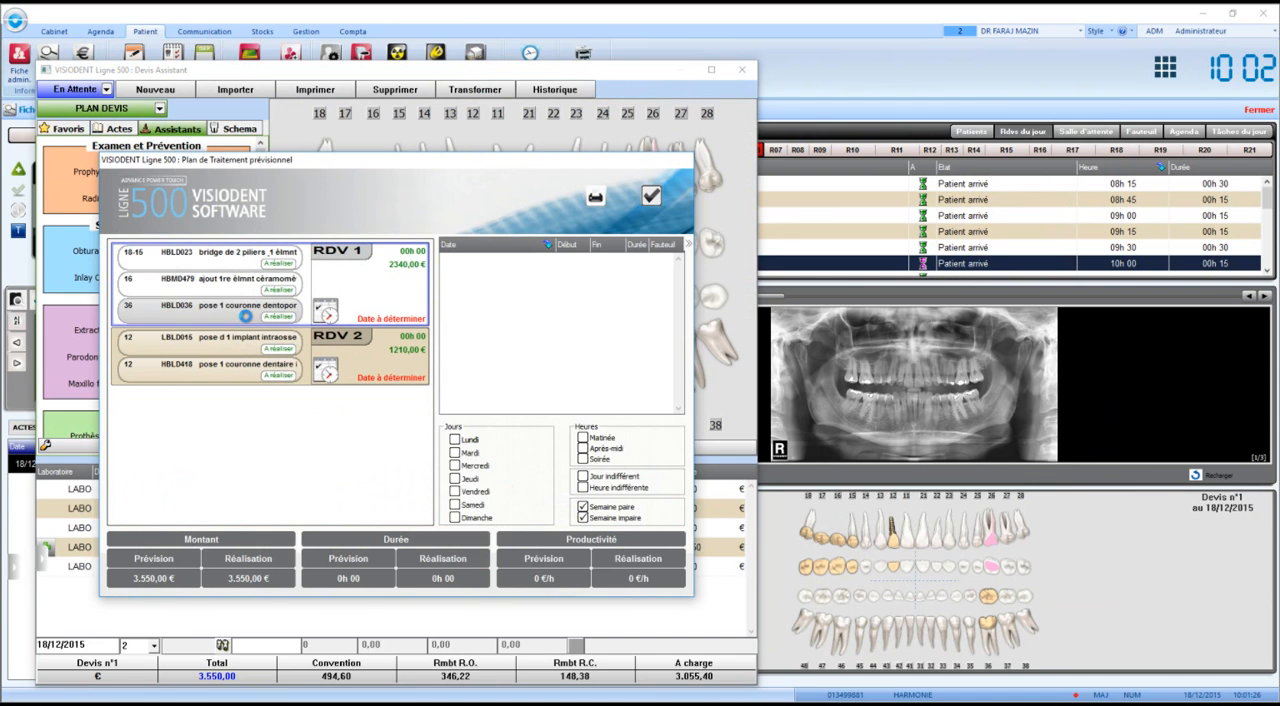
{"action": "left_click", "coordinate": [407, 255]}
{"action": "type", "text": "1"}
{"action": "key", "text": "Return"}
Filter the available slots to Lundi and examine the agenda around the 18h00 slot on lundi 21 décembre 2015.
{"action": "left_click", "coordinate": [456, 441]}
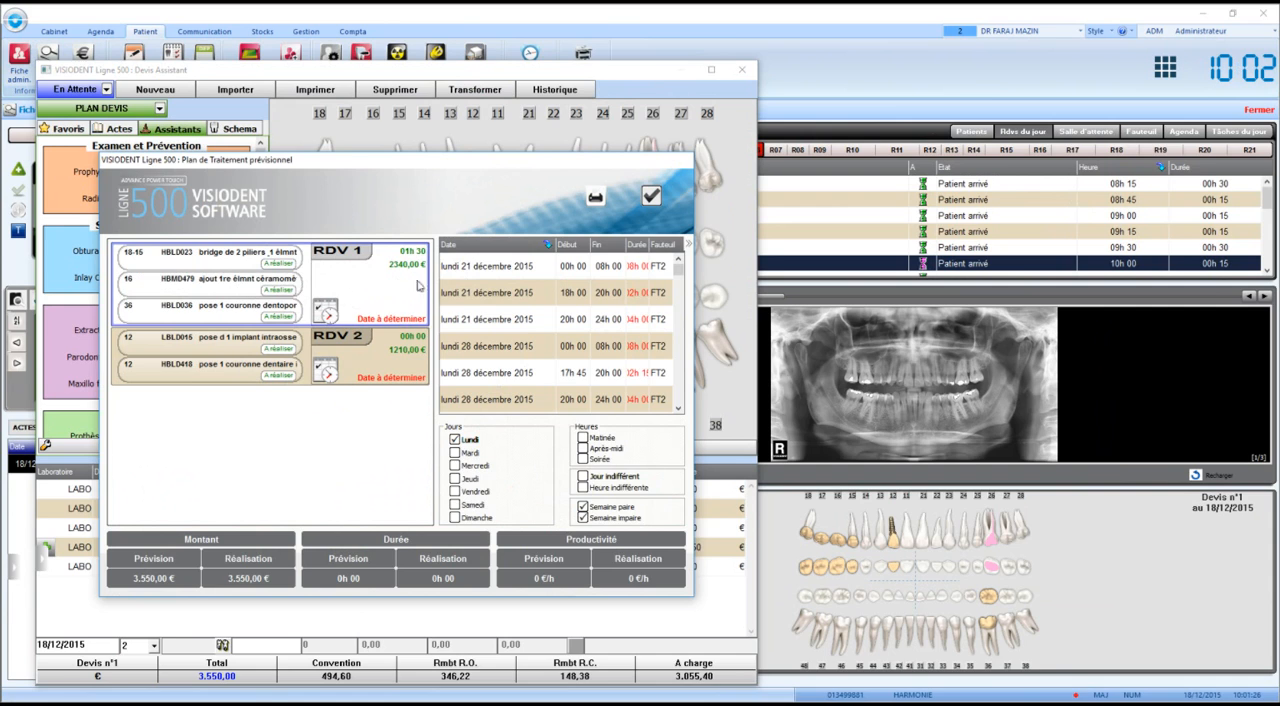
{"action": "left_click", "coordinate": [470, 274]}
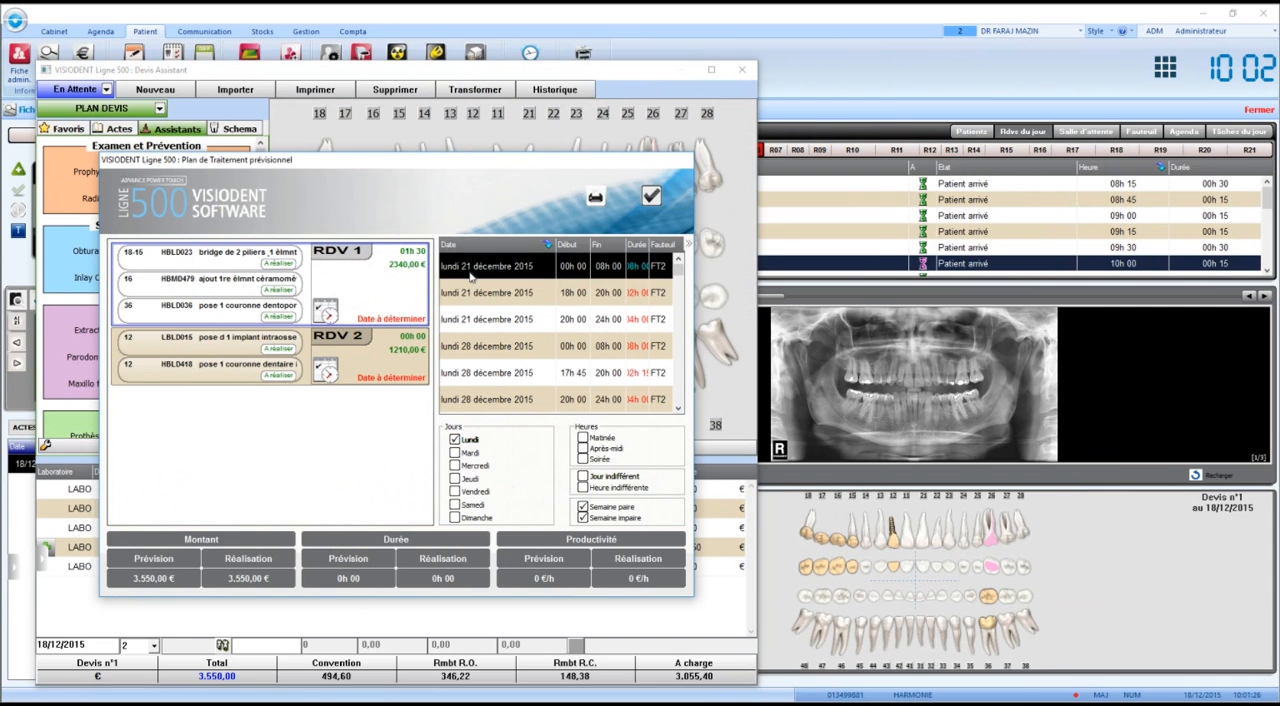
{"action": "left_click", "coordinate": [470, 294]}
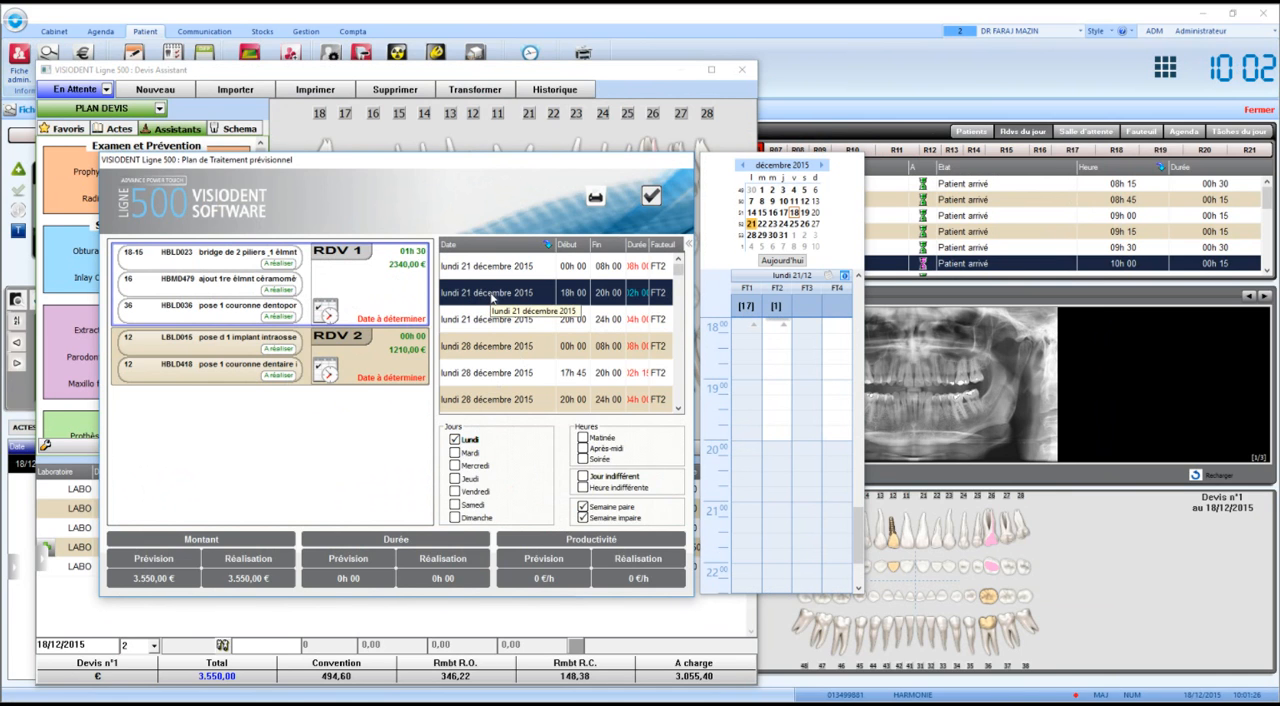
{"action": "left_click_drag", "start_coordinate": [863, 360], "coordinate": [980, 357]}
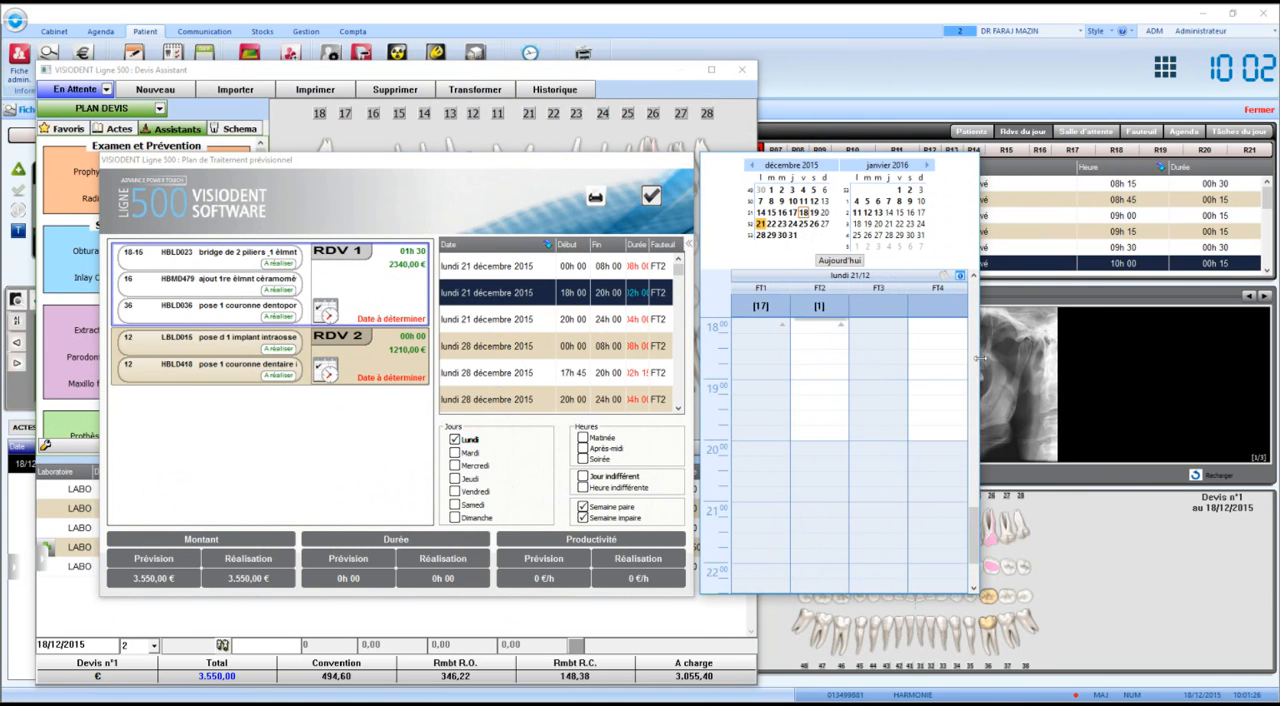
{"action": "left_click_drag", "start_coordinate": [971, 528], "coordinate": [962, 485]}
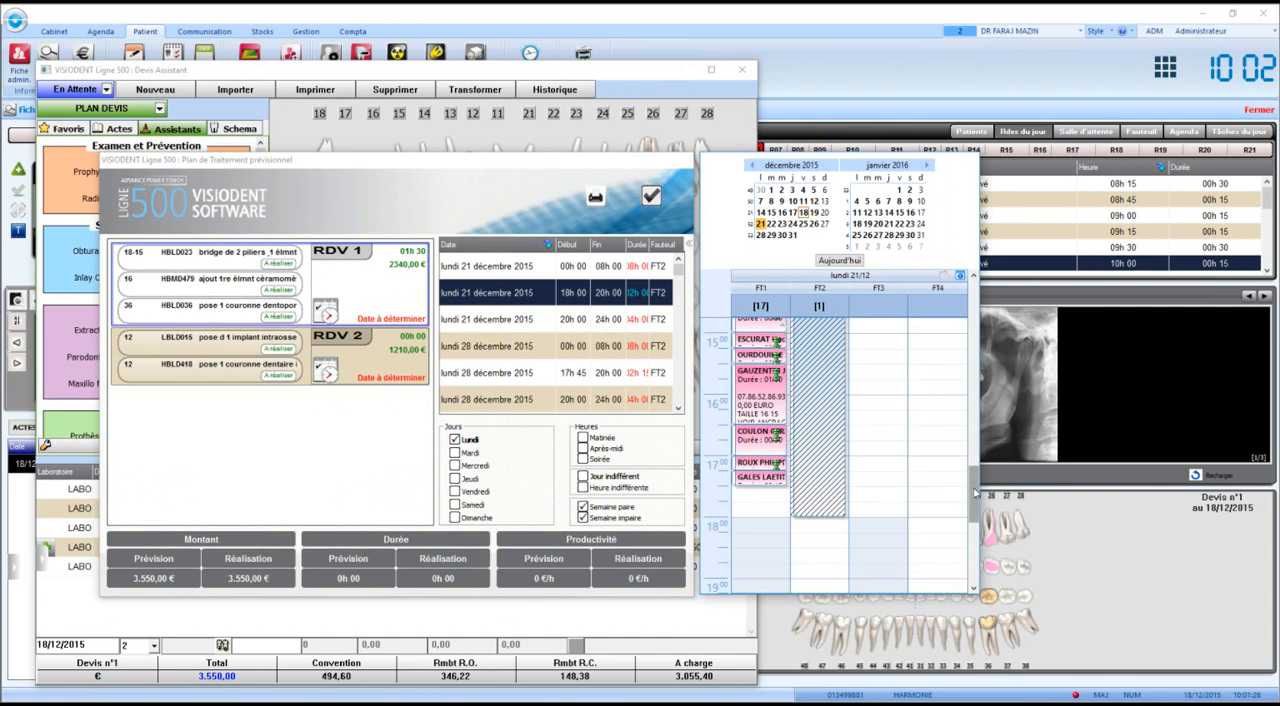
{"action": "mouse_move", "coordinate": [975, 492]}
{"action": "left_mouse_down"}
{"action": "mouse_move", "coordinate": [971, 469]}
{"action": "mouse_move", "coordinate": [977, 480]}
{"action": "left_mouse_up"}
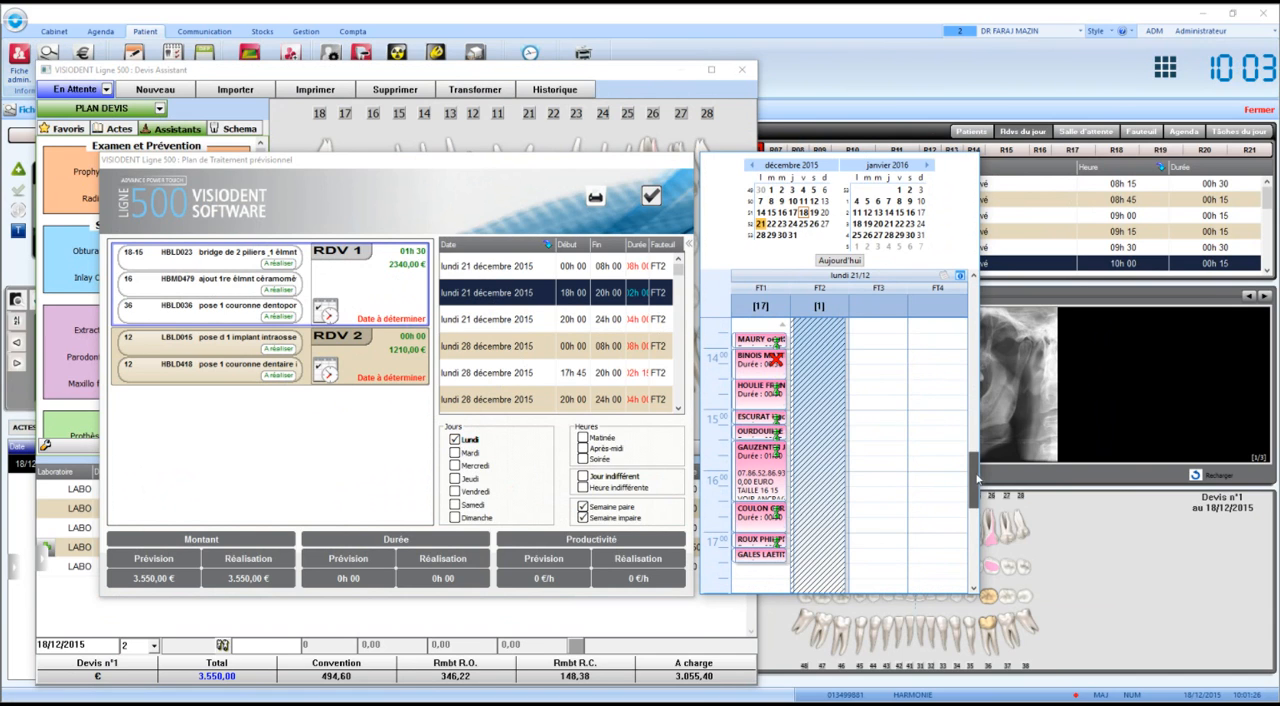
Book RDV 1 on 21/12/2015 at 18h00 in Fauteuil N°2 with the first Plateaux entry set to Couronne.
{"action": "double_click", "coordinate": [519, 294]}
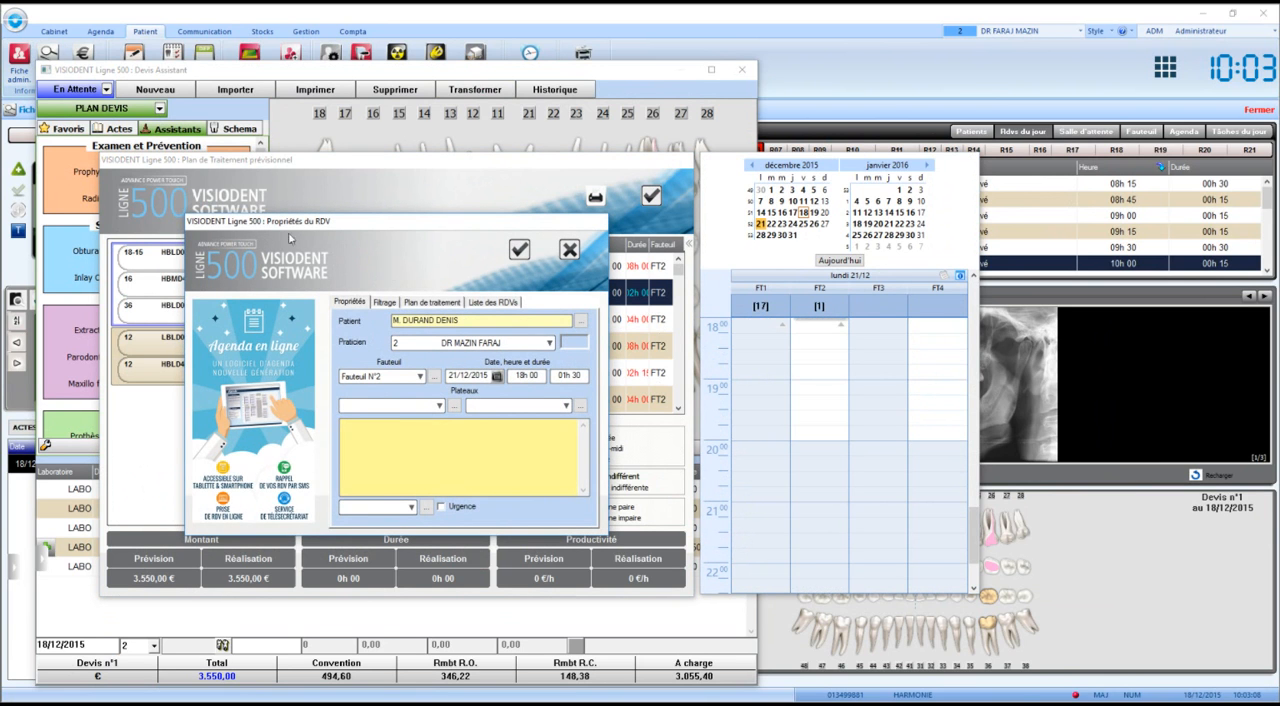
{"action": "left_click_drag", "start_coordinate": [305, 220], "coordinate": [418, 205]}
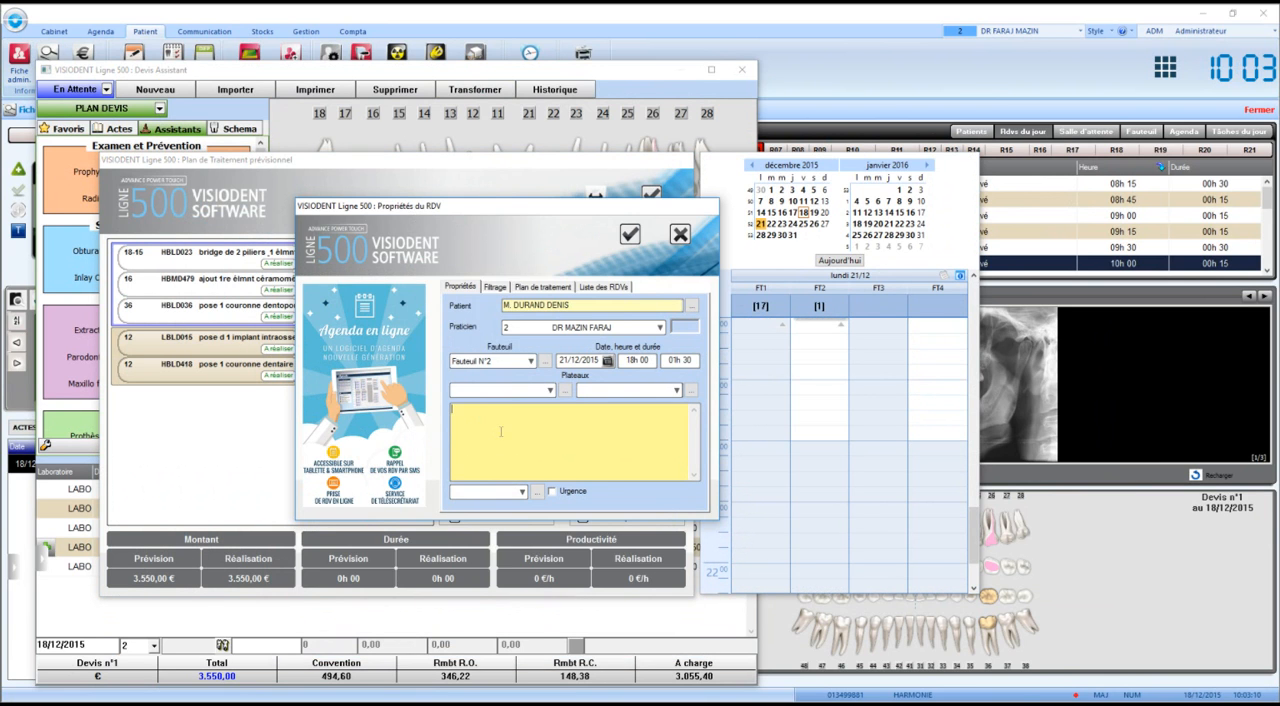
{"action": "left_click", "coordinate": [535, 389]}
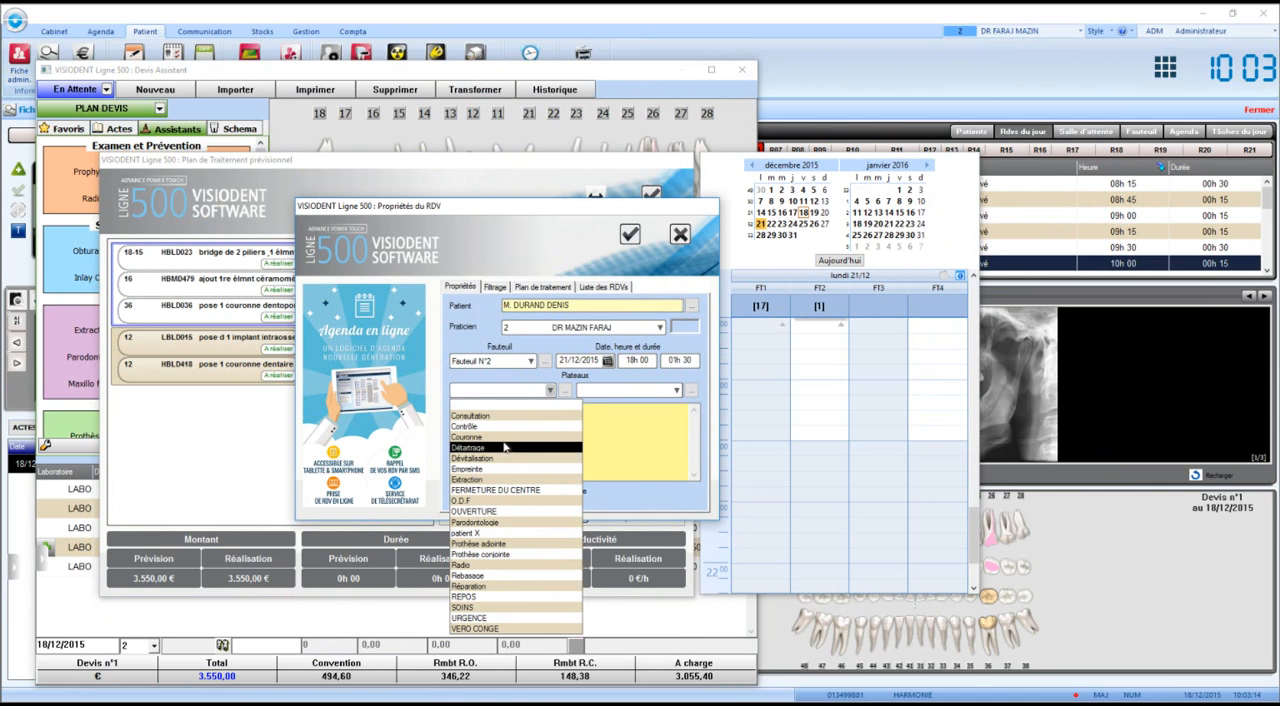
{"action": "left_click", "coordinate": [504, 440]}
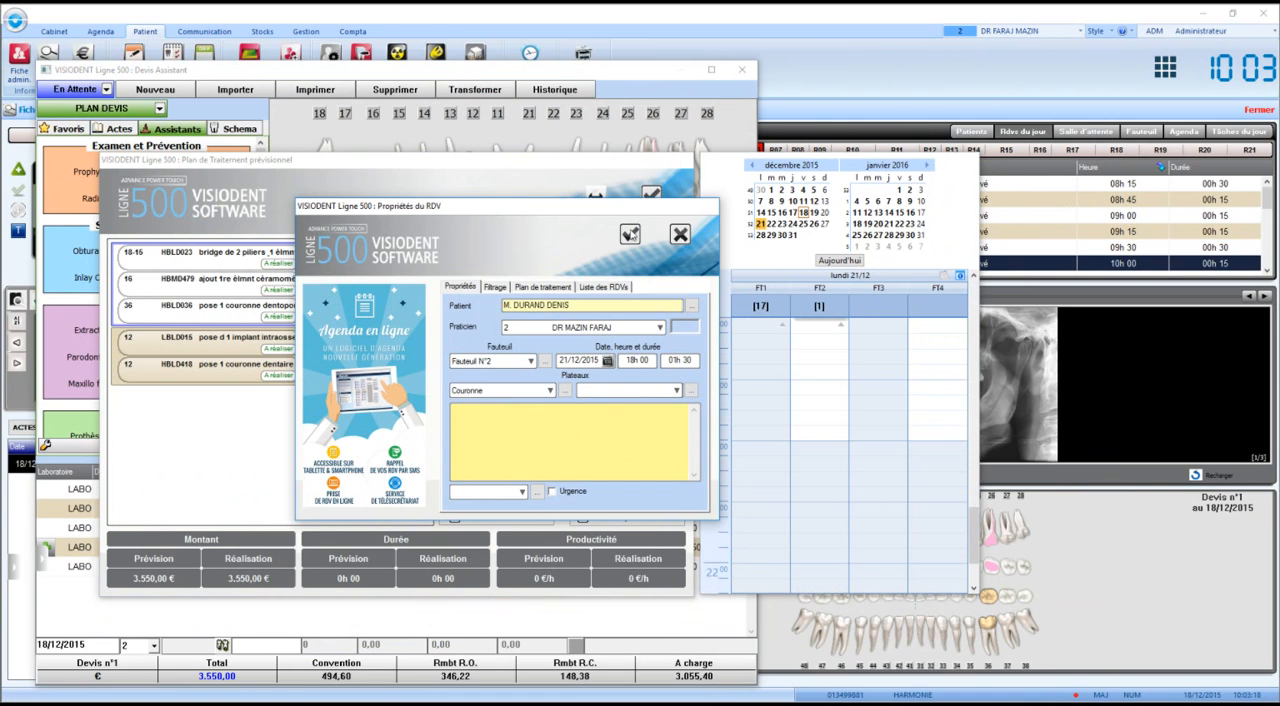
{"action": "left_click", "coordinate": [629, 234]}
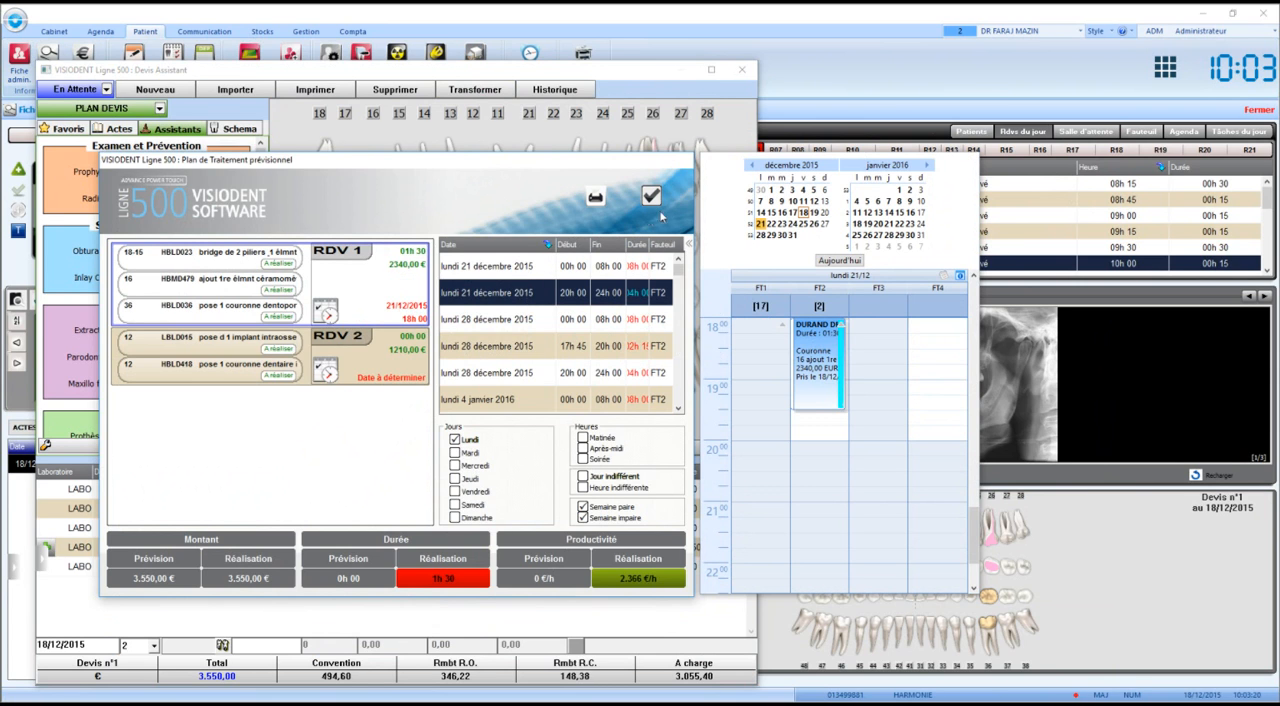
View the appointment properties for RDV 2 without booking it and validate the treatment plan.
{"action": "left_click", "coordinate": [330, 368]}
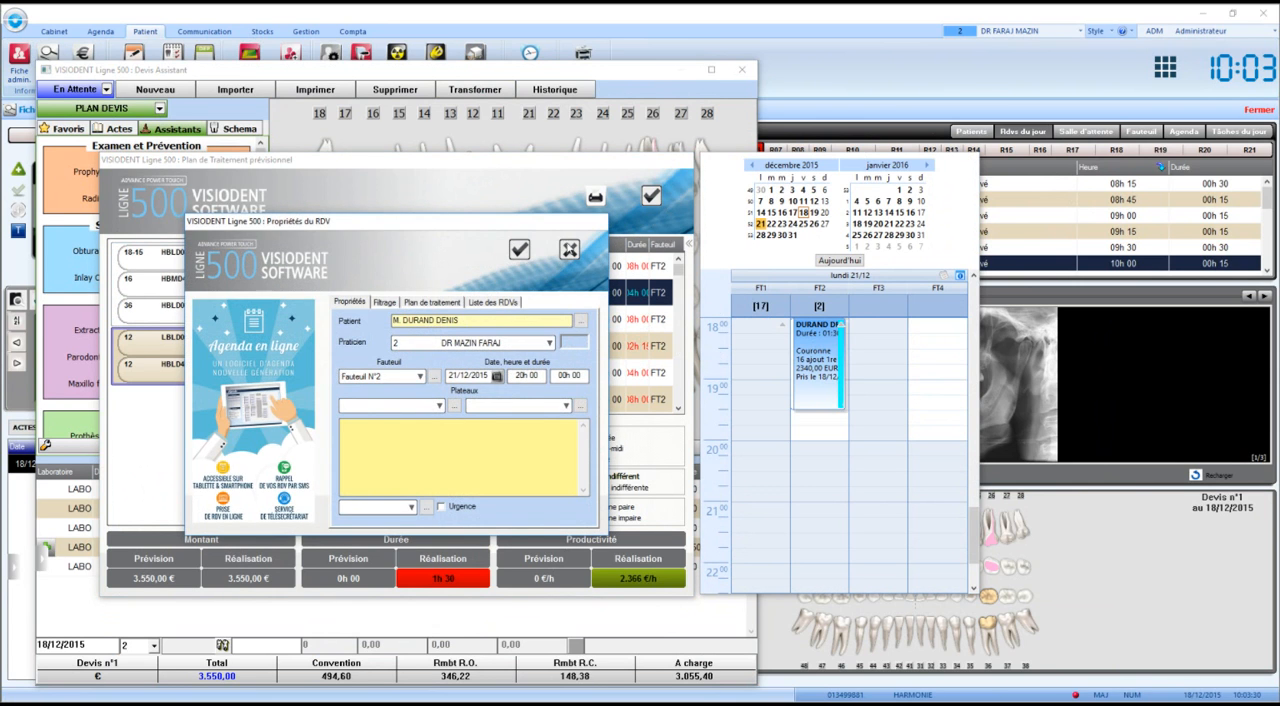
{"action": "left_click", "coordinate": [567, 249]}
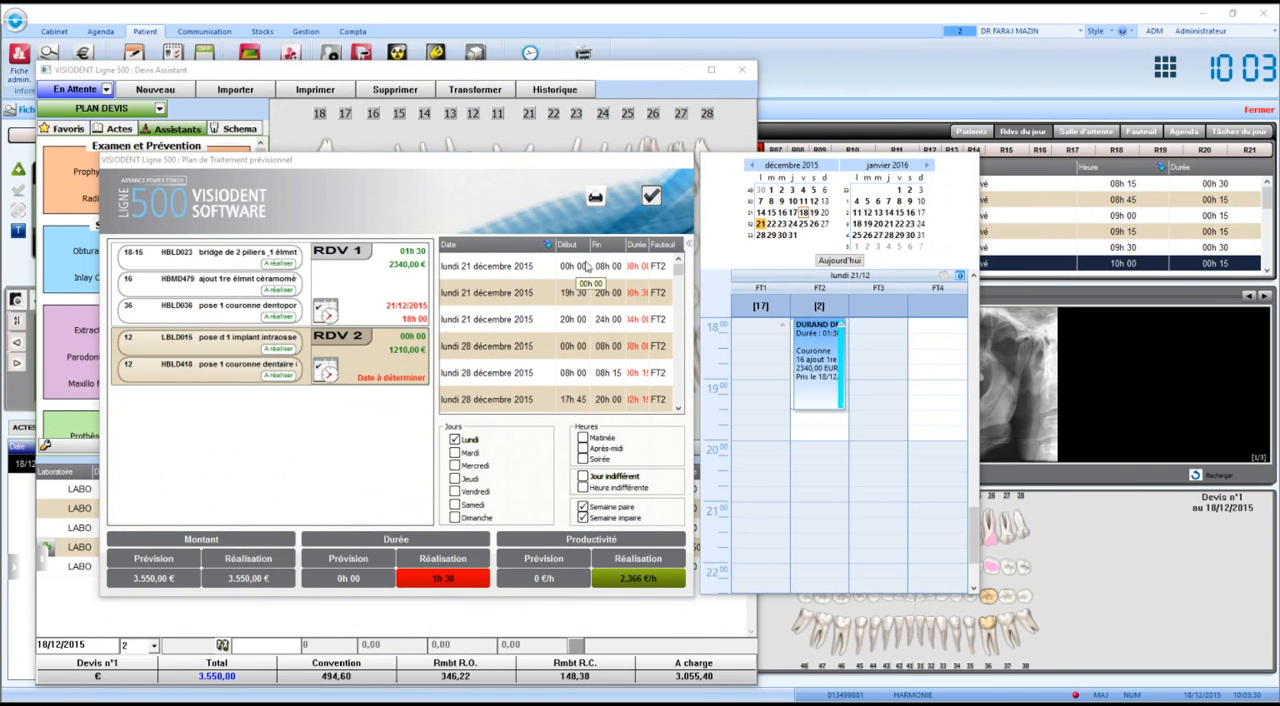
{"action": "left_click", "coordinate": [651, 199]}
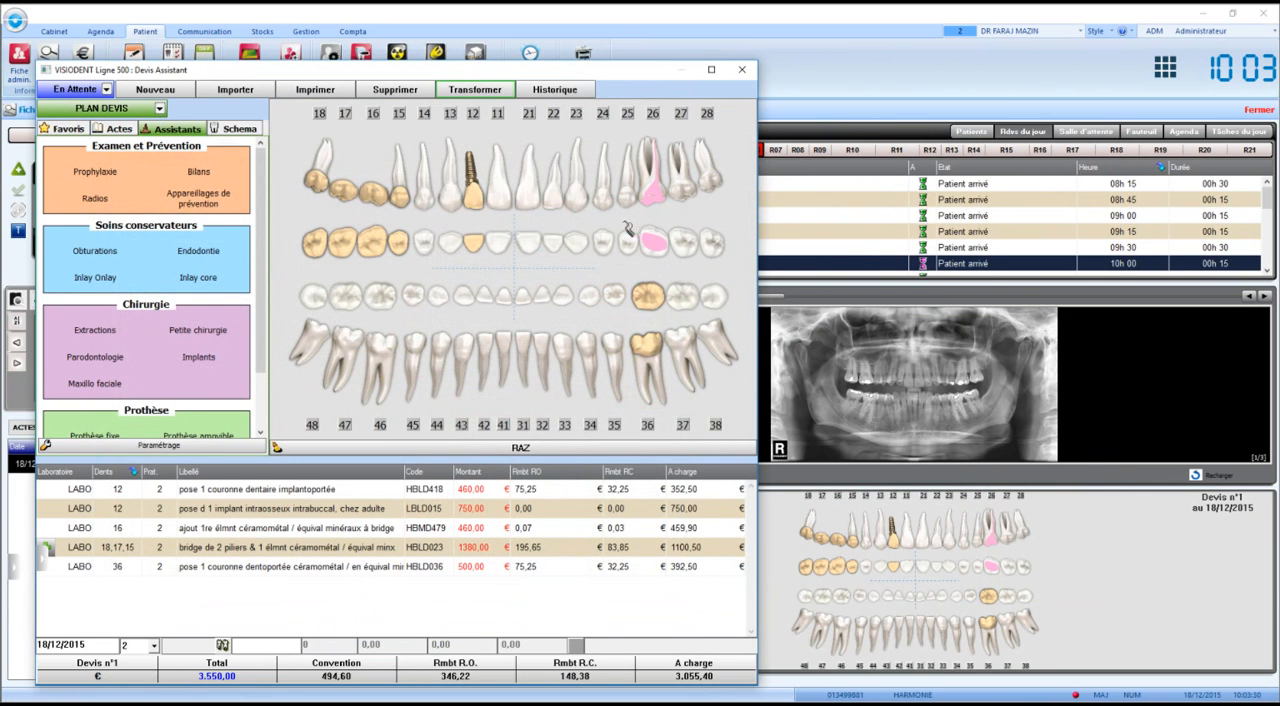
Set the status of Devis n°1 to Accepté and close the estimate.
{"action": "left_click", "coordinate": [72, 92]}
{"action": "left_click", "coordinate": [75, 128]}
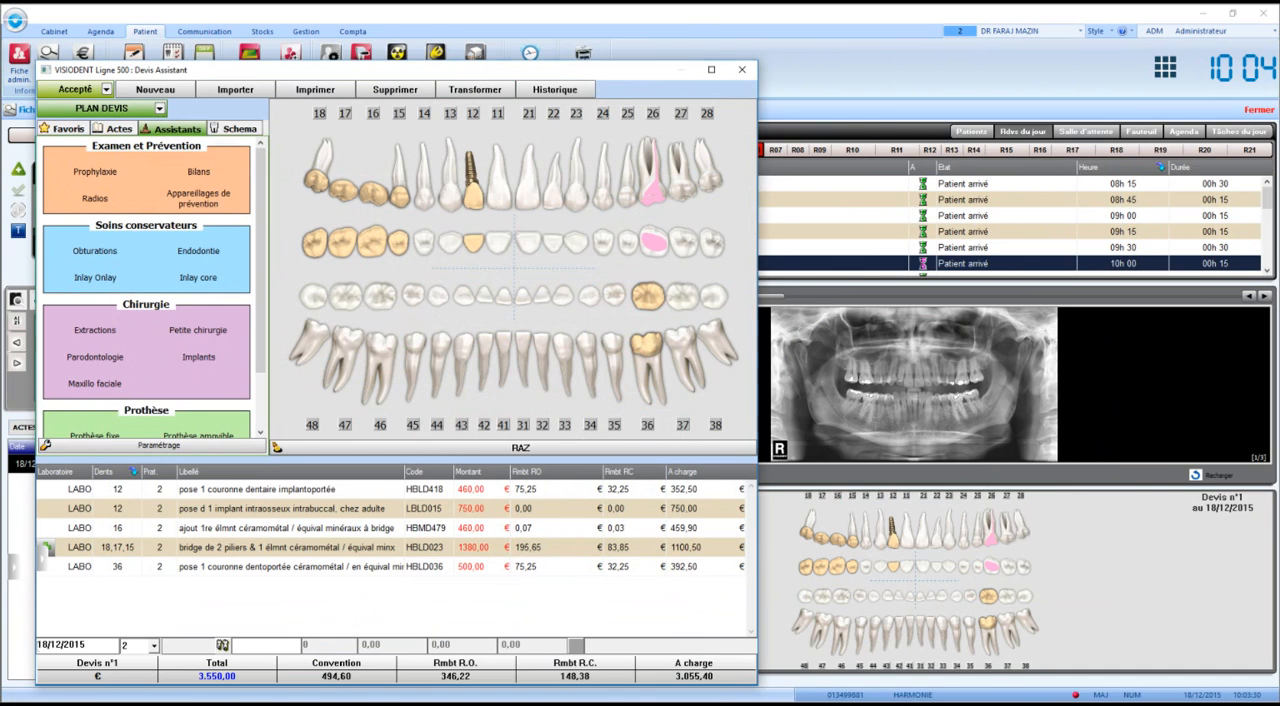
{"action": "key", "text": "Escape"}
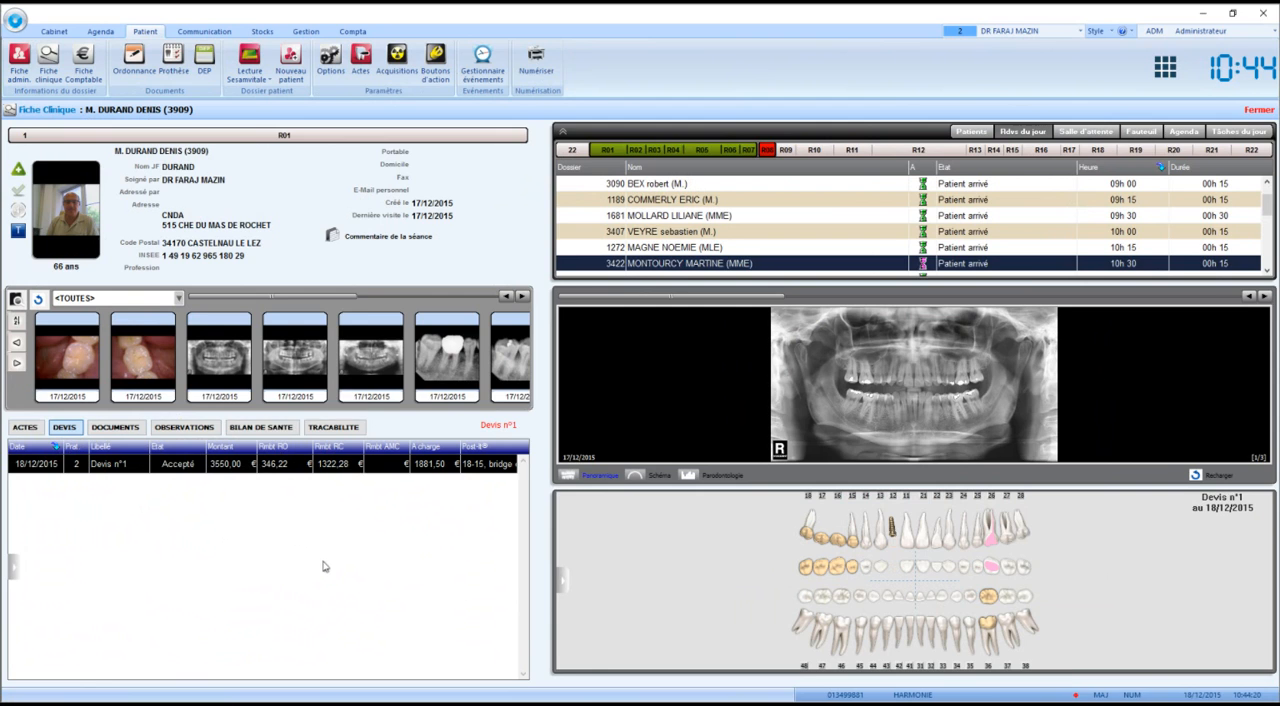
Add a filling on tooth 23 covering the occlusal, mesial and distal faces to the Plan Traitement with the Obturations assistant.
{"action": "left_click", "coordinate": [566, 584]}
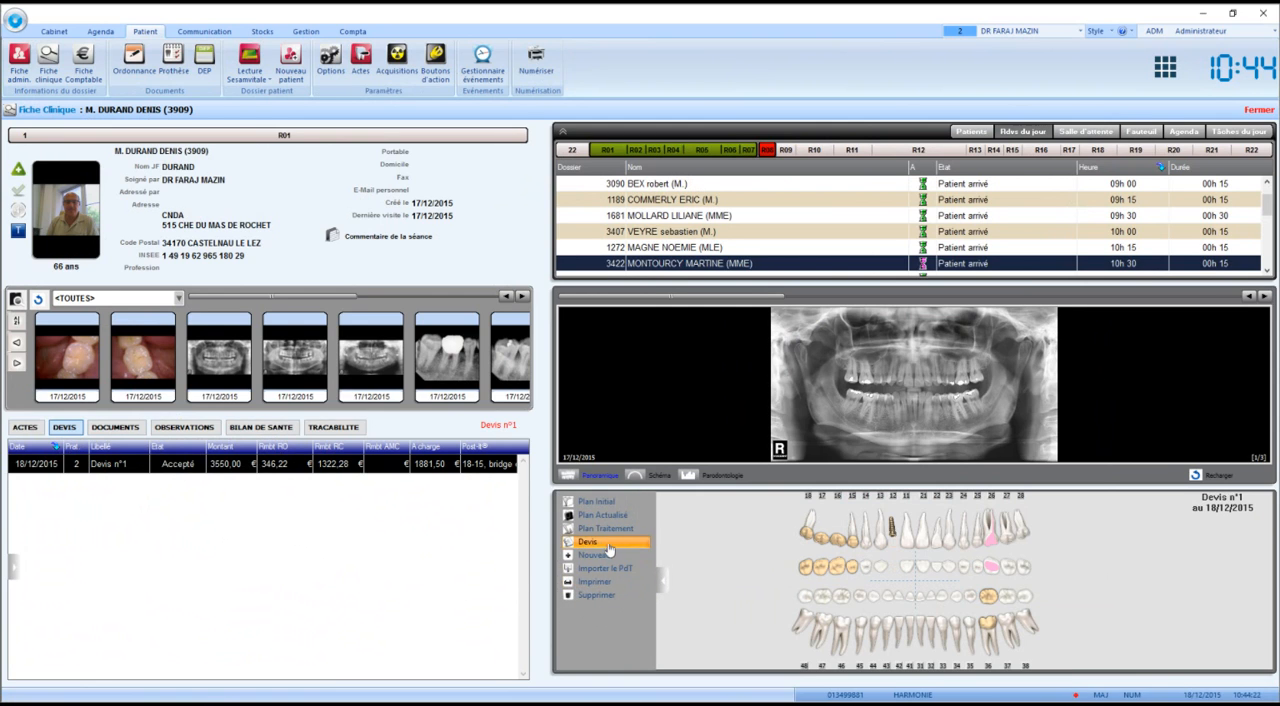
{"action": "left_click", "coordinate": [613, 539]}
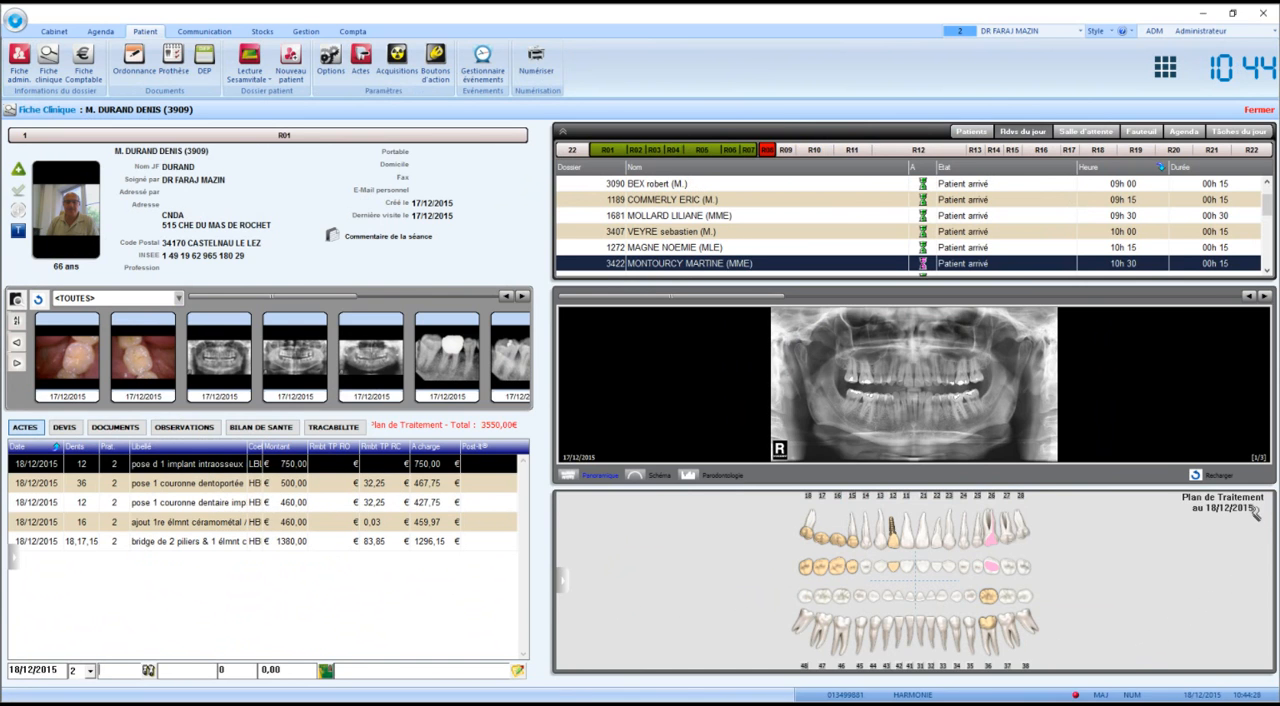
{"action": "double_click", "coordinate": [1066, 577]}
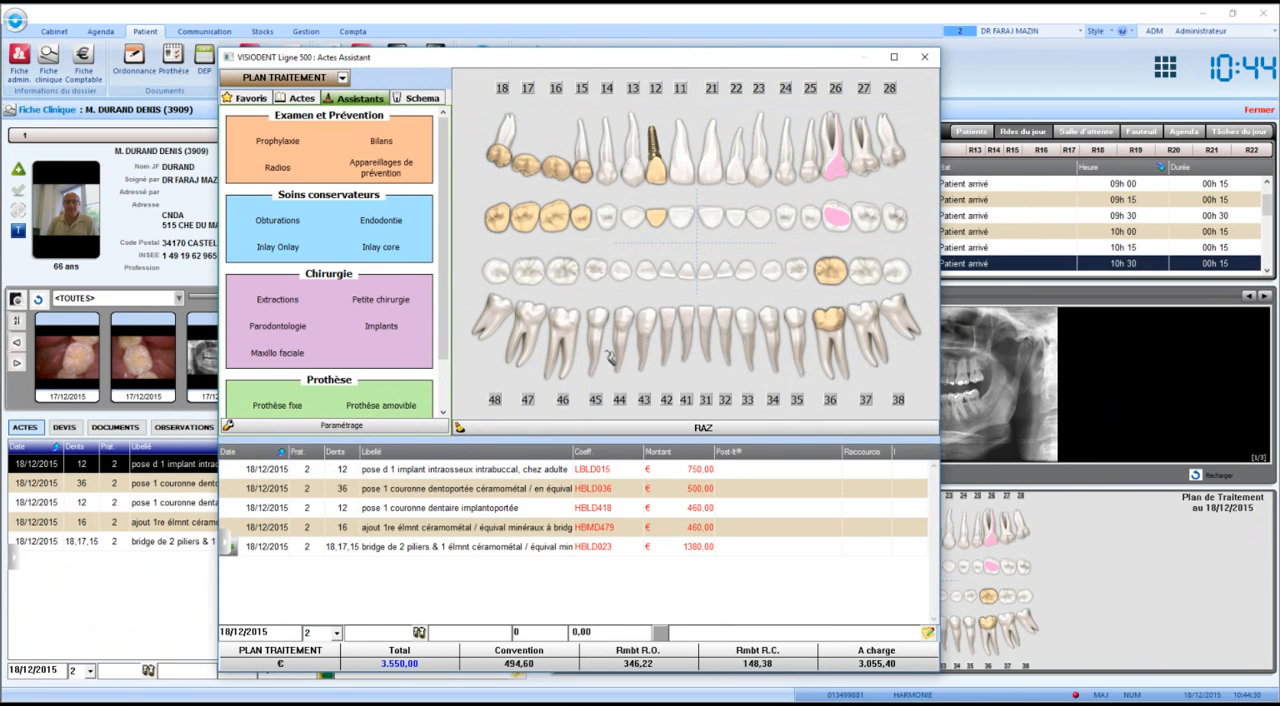
{"action": "left_click", "coordinate": [276, 220]}
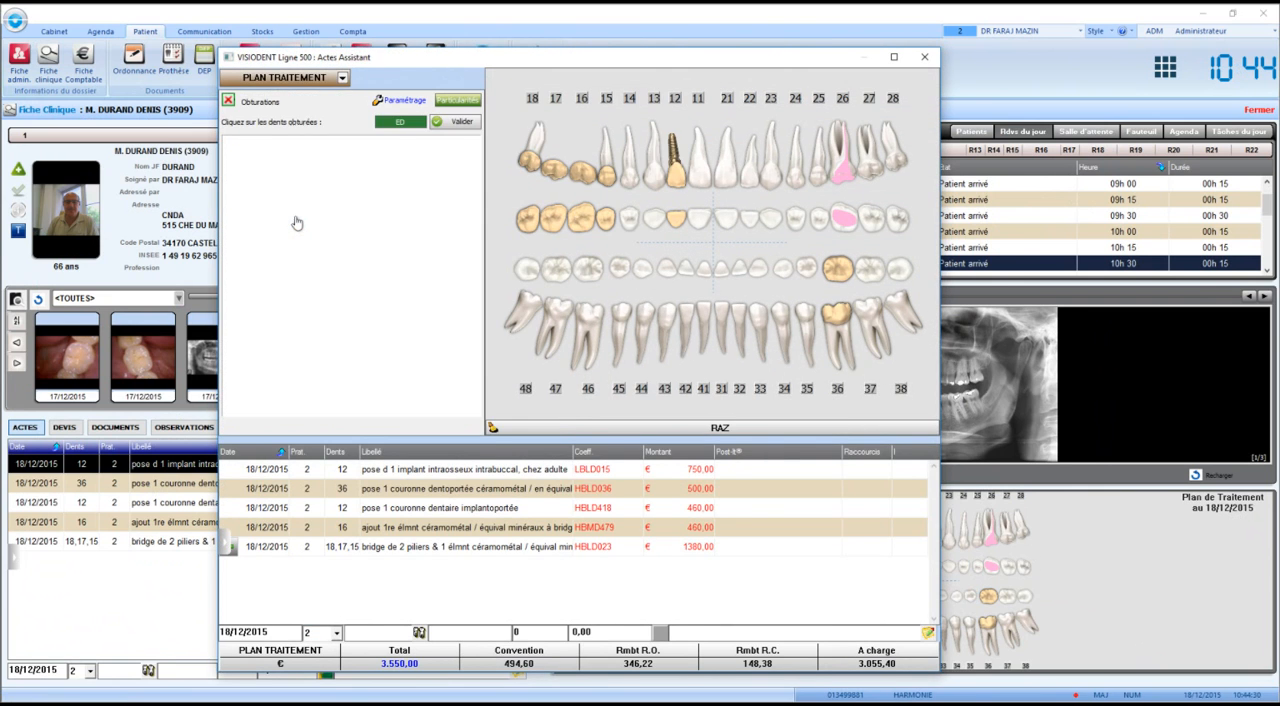
{"action": "left_click", "coordinate": [781, 180]}
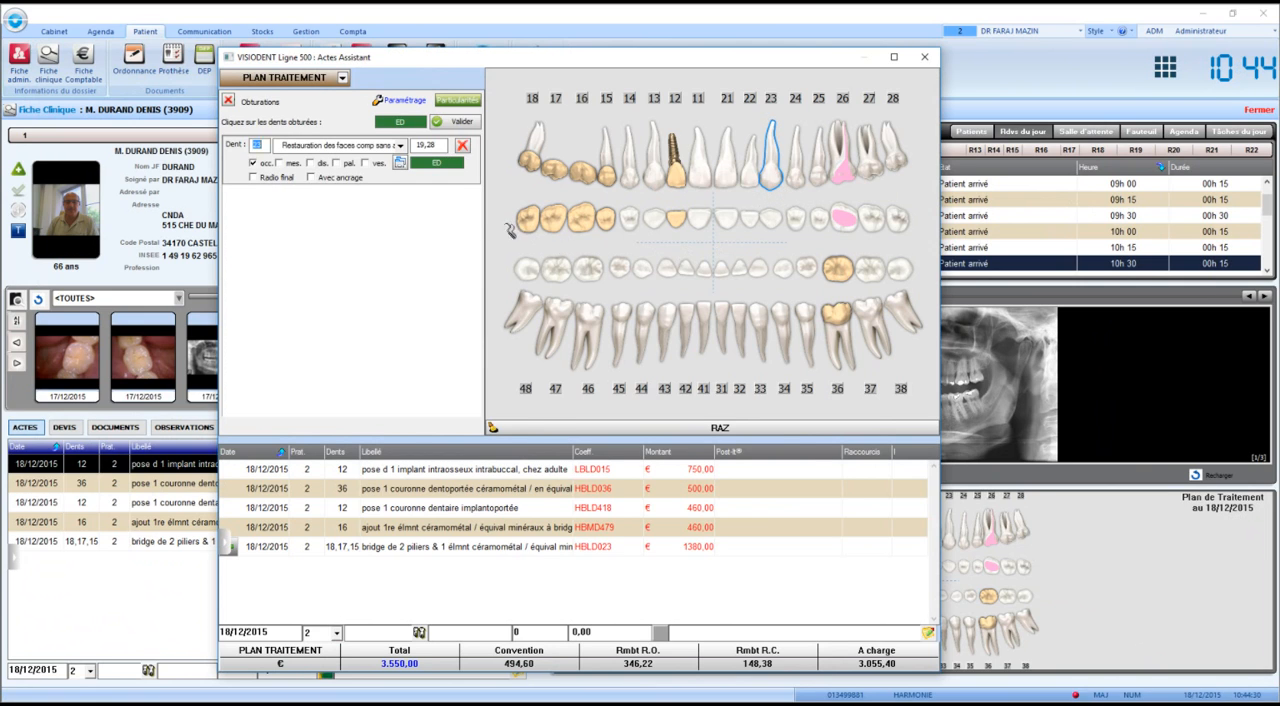
{"action": "left_click", "coordinate": [310, 163]}
{"action": "left_click", "coordinate": [456, 123]}
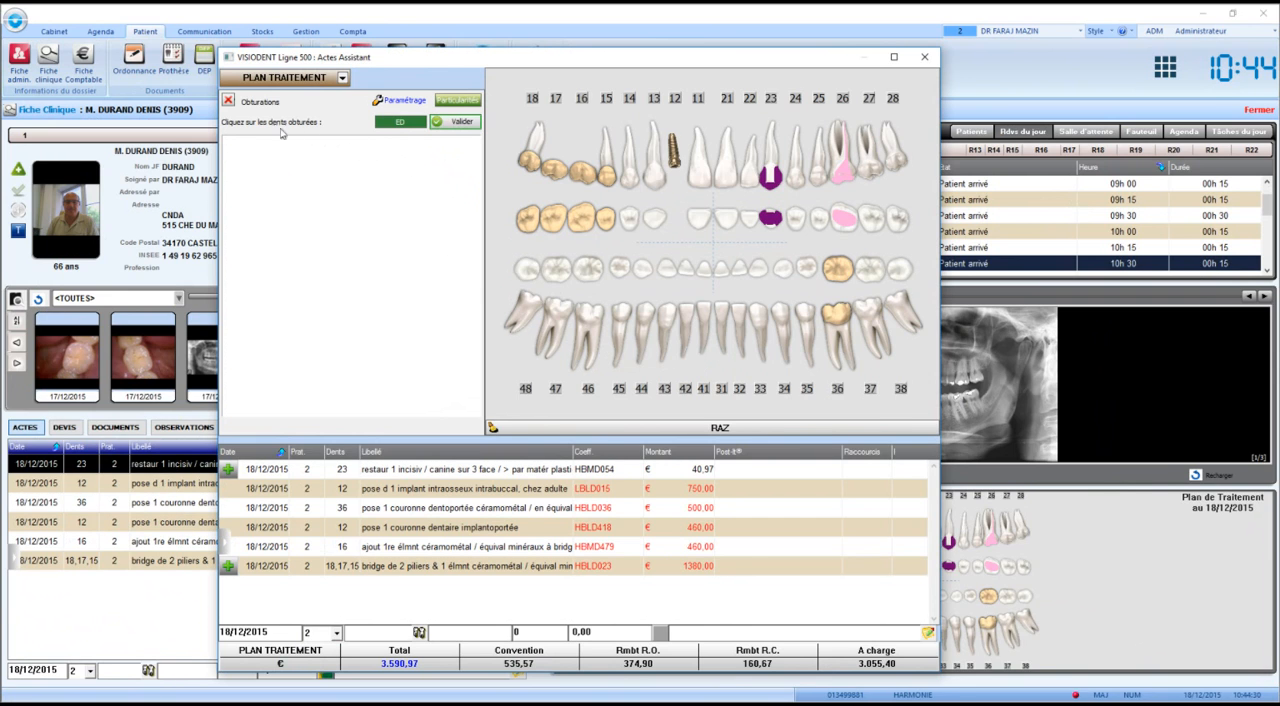
{"action": "left_click", "coordinate": [228, 101]}
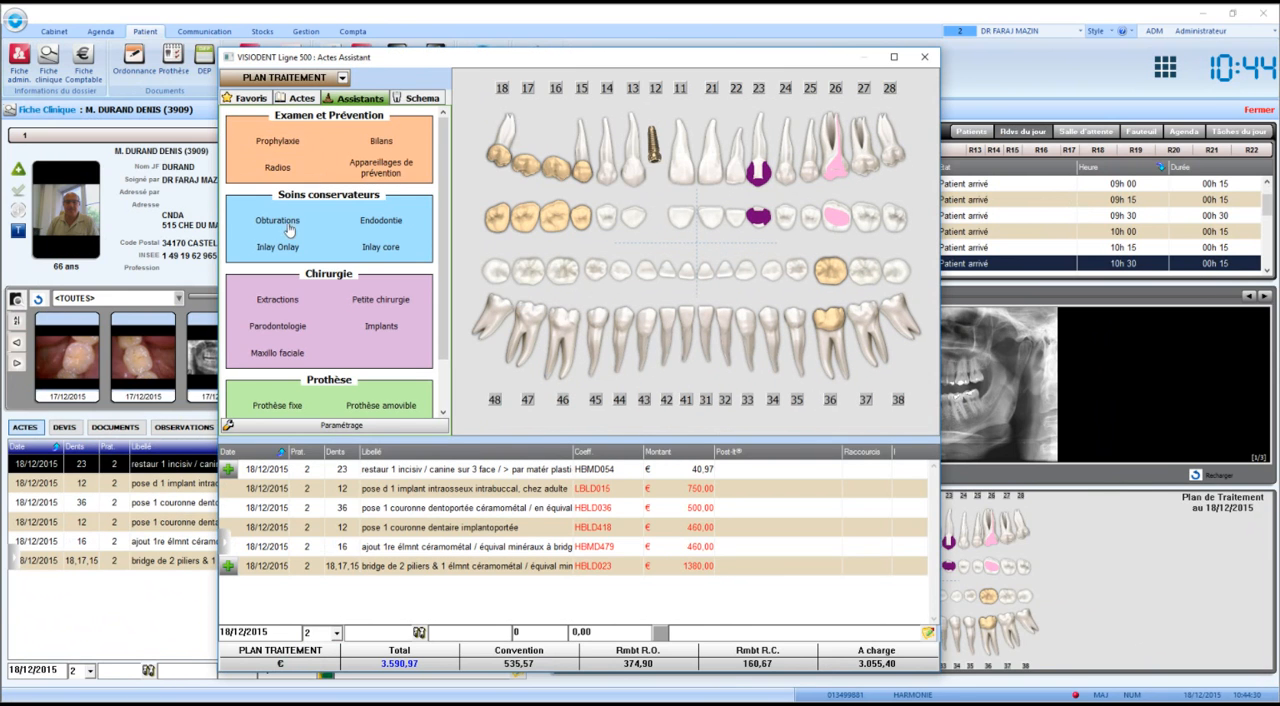
Add a pulpectomy on tooth 47 with the Radio endodontie option set to Forfait 3 Radios, and close the treatment assistant.
{"action": "left_click", "coordinate": [385, 222]}
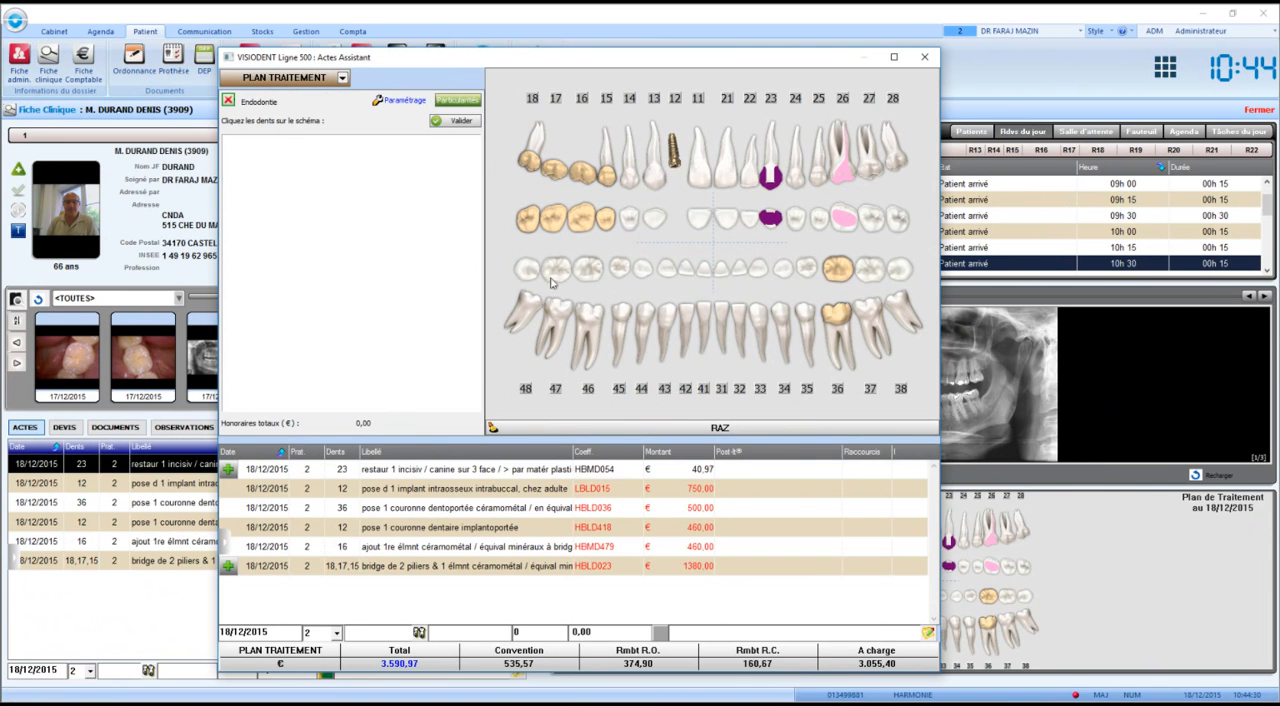
{"action": "left_click", "coordinate": [563, 320]}
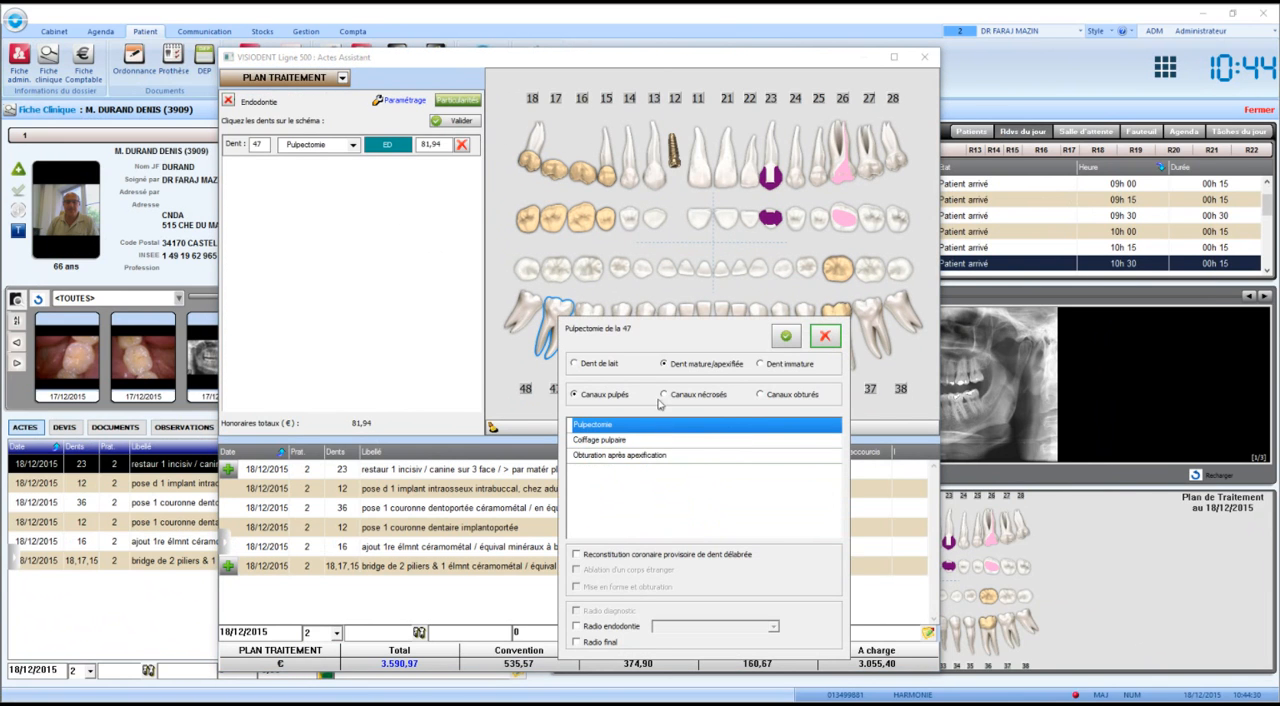
{"action": "left_click", "coordinate": [631, 628]}
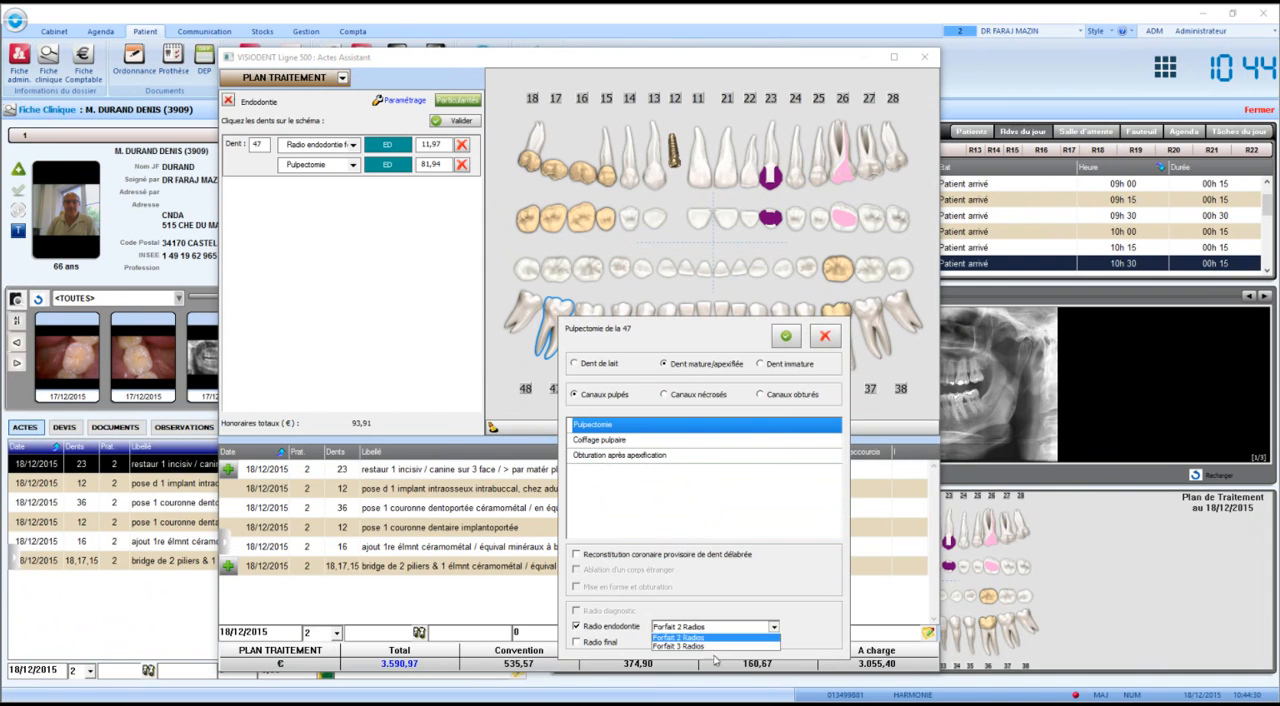
{"action": "left_click", "coordinate": [785, 338]}
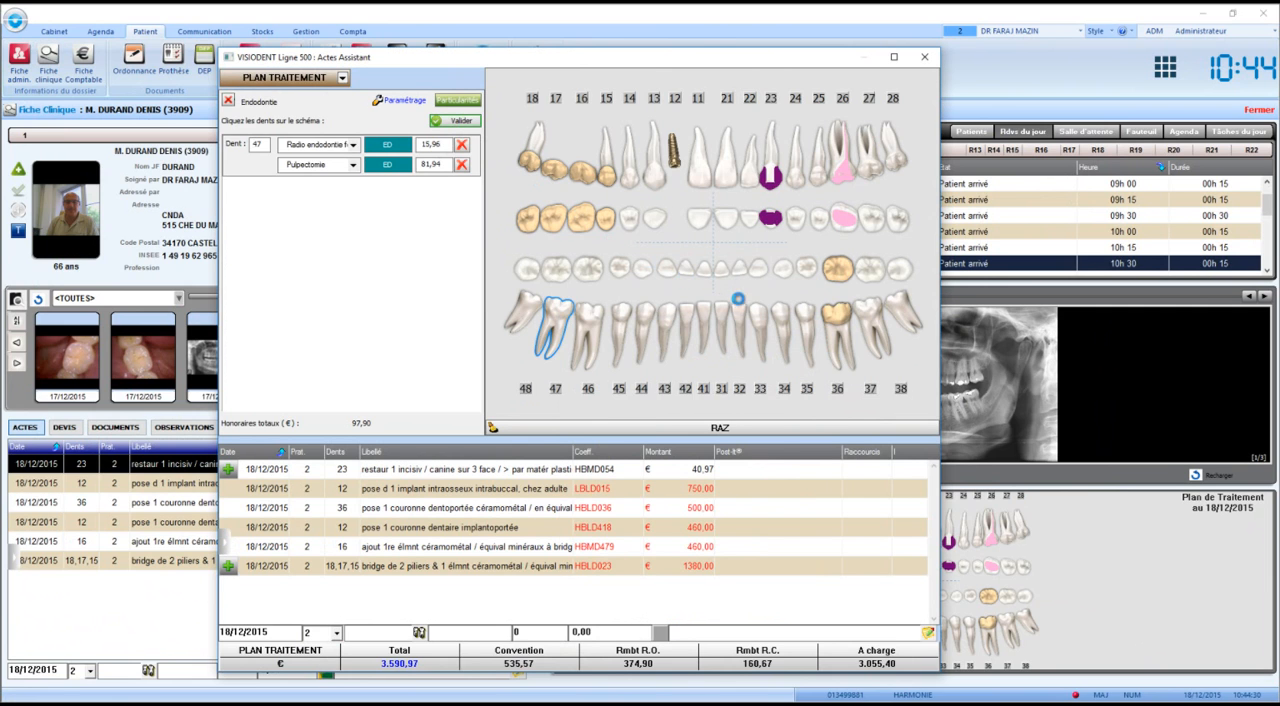
{"action": "left_click", "coordinate": [925, 57]}
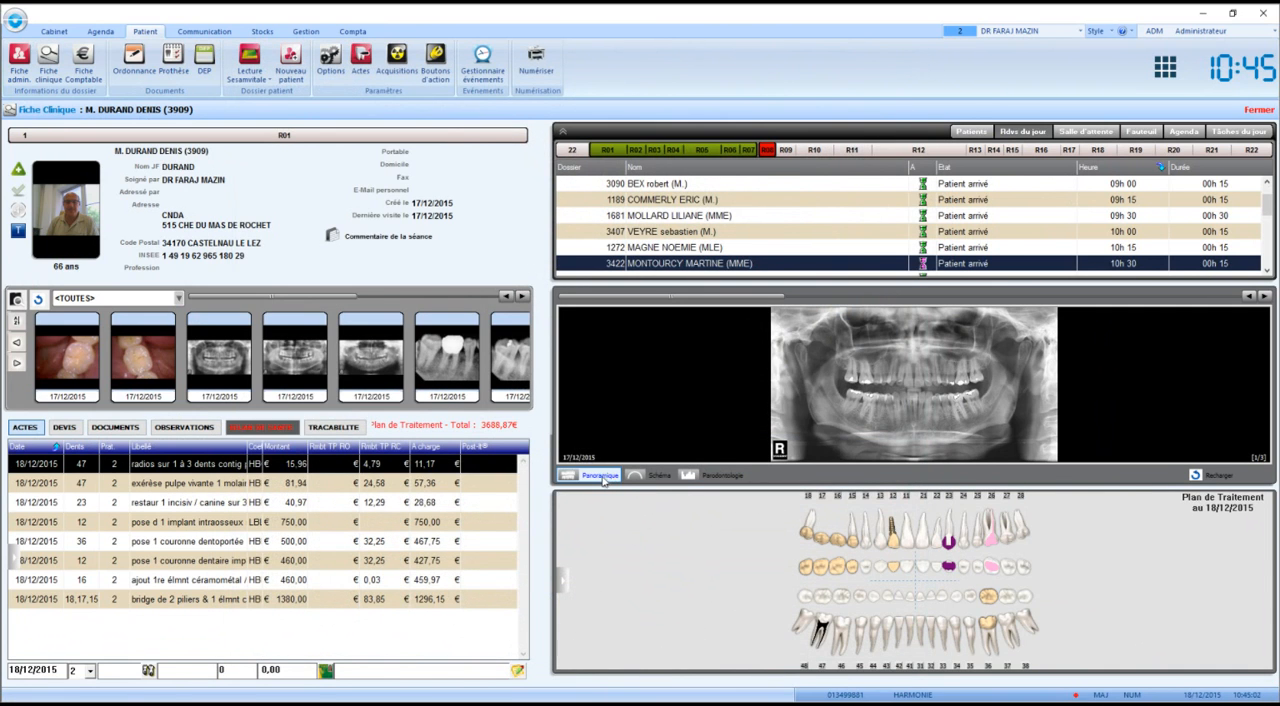
Replace the panoramic image with the Plan de Traitement tooth chart and show the Plan Actualisé in the other tooth chart.
{"action": "left_click", "coordinate": [659, 479]}
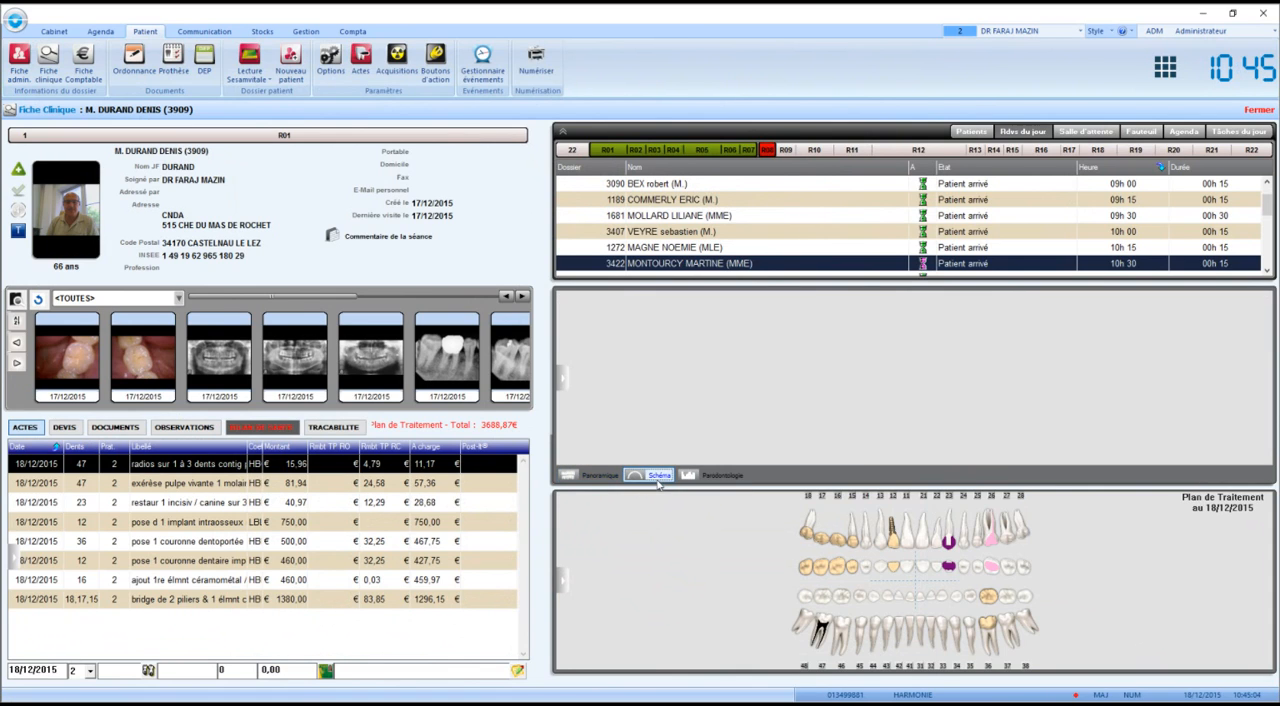
{"action": "left_click", "coordinate": [564, 590]}
{"action": "left_click", "coordinate": [600, 515]}
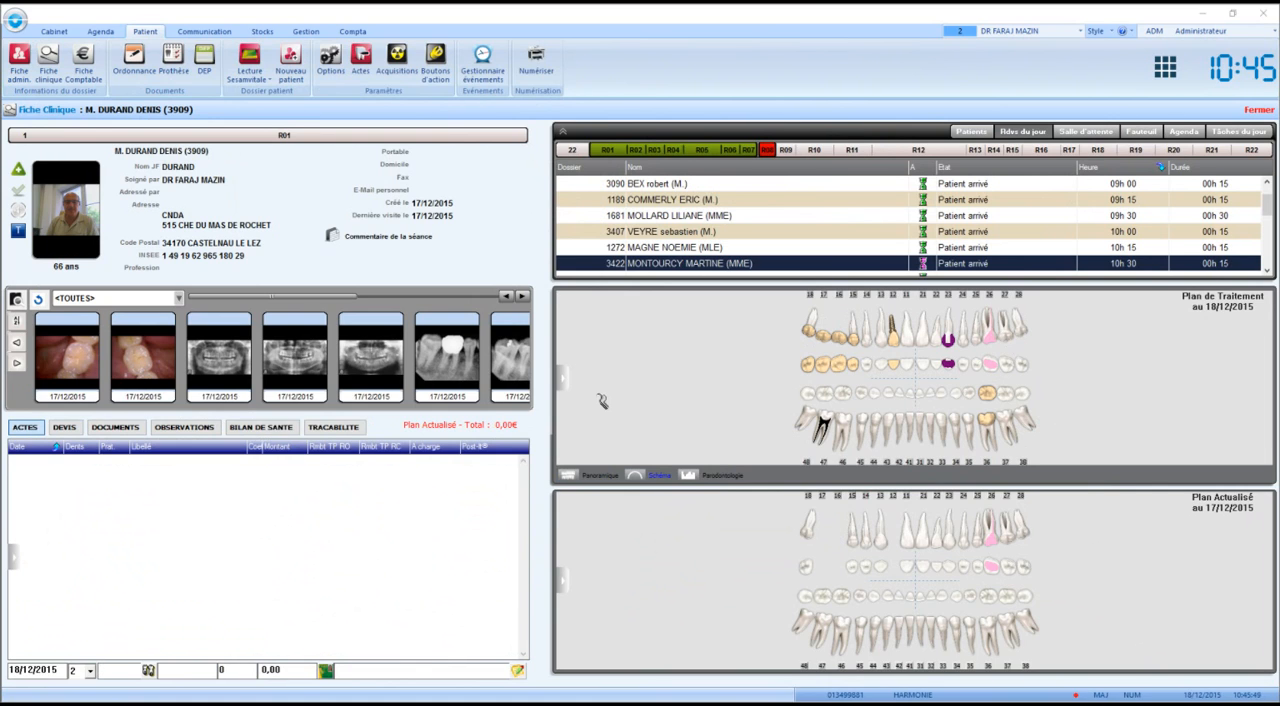
Transfer only the two tooth 47 acts, the pulp removal and the radios, from the Plan de Traitement to the Plan Actualisé.
{"action": "left_click", "coordinate": [566, 377]}
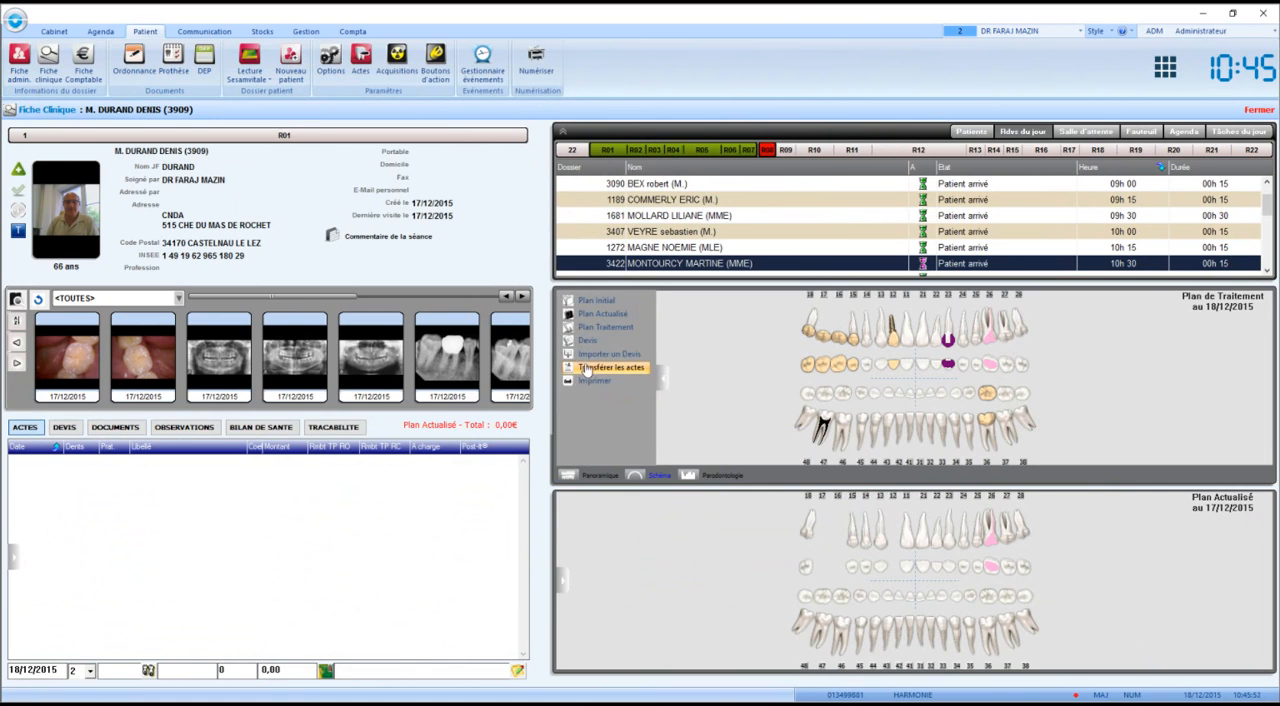
{"action": "left_click", "coordinate": [568, 378]}
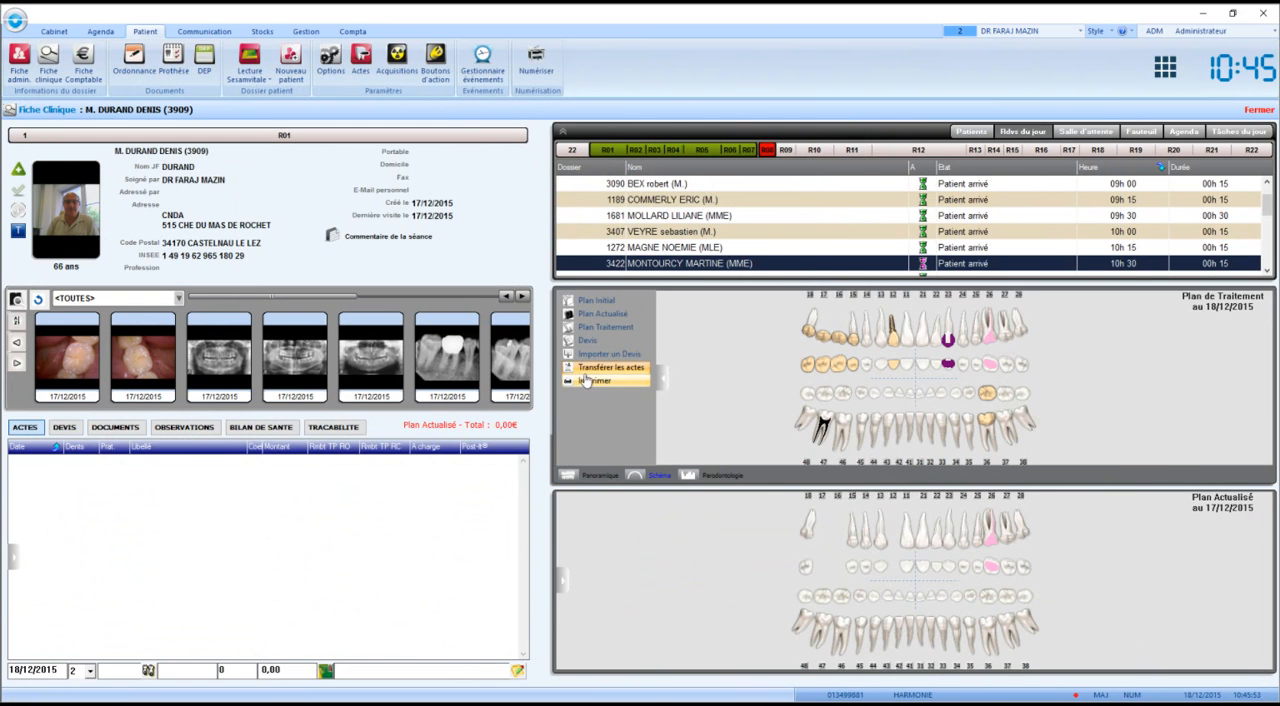
{"action": "left_click", "coordinate": [592, 372]}
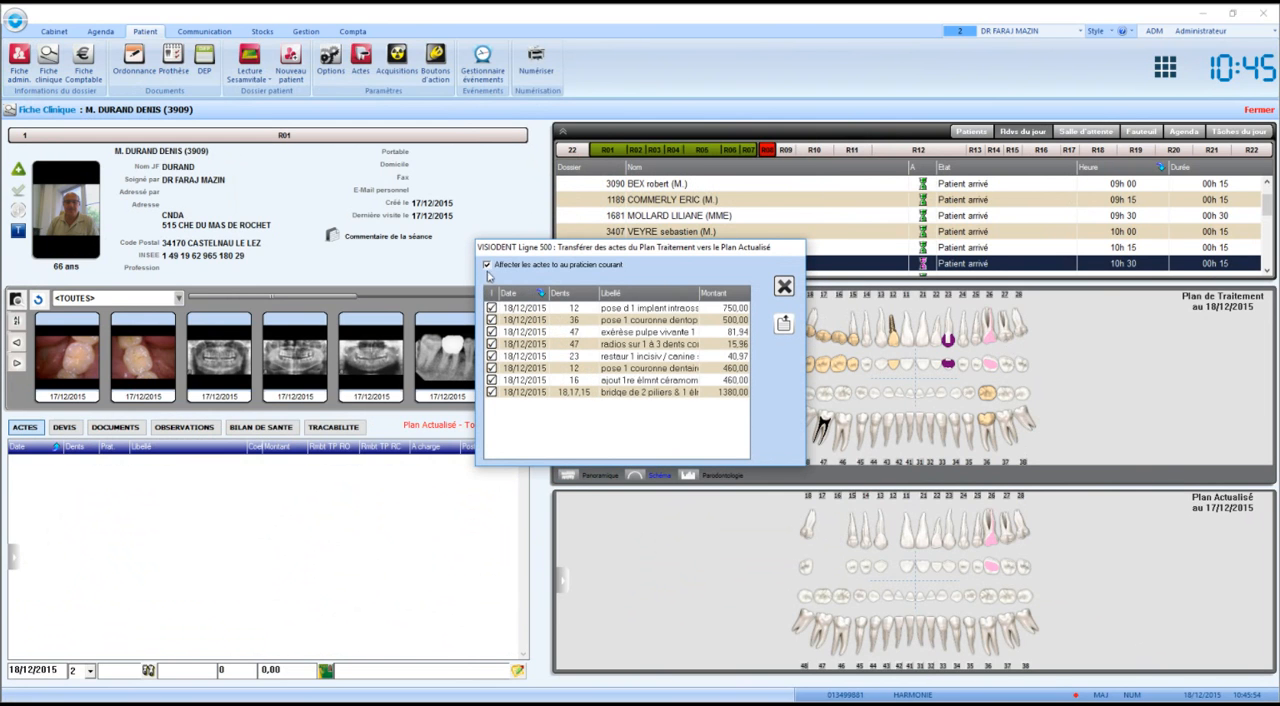
{"action": "left_click", "coordinate": [497, 292]}
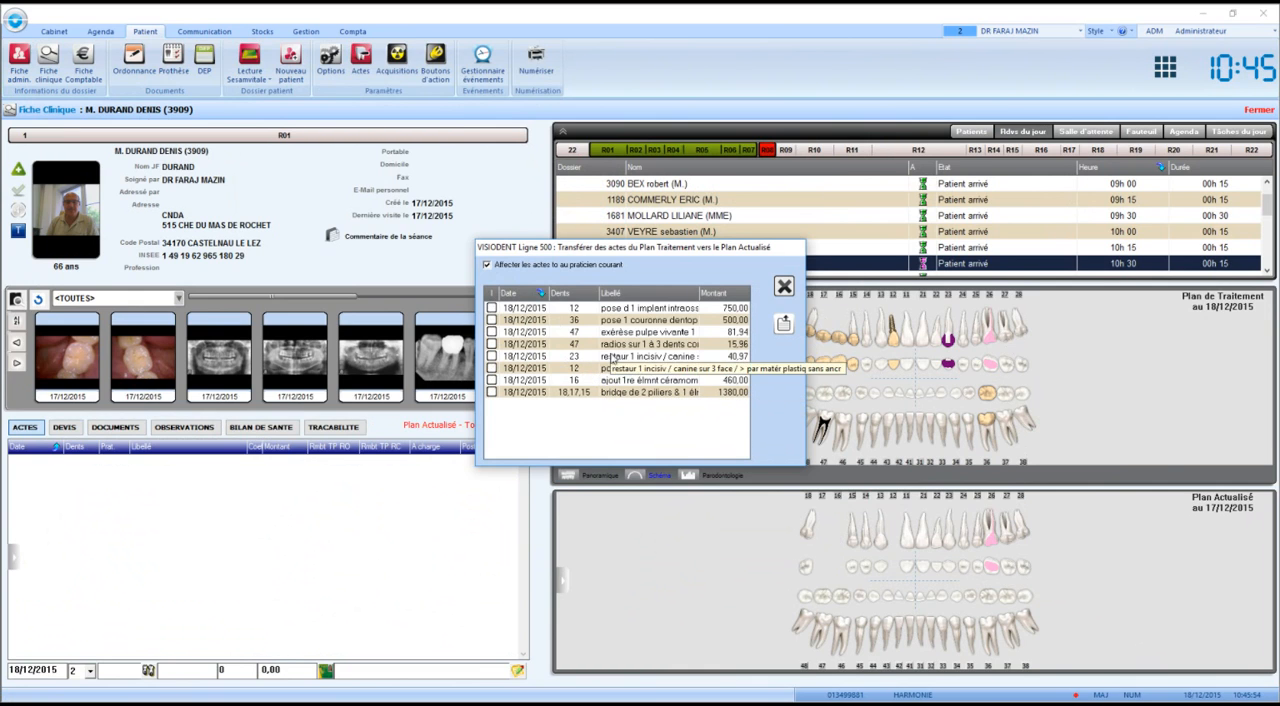
{"action": "left_click", "coordinate": [491, 332]}
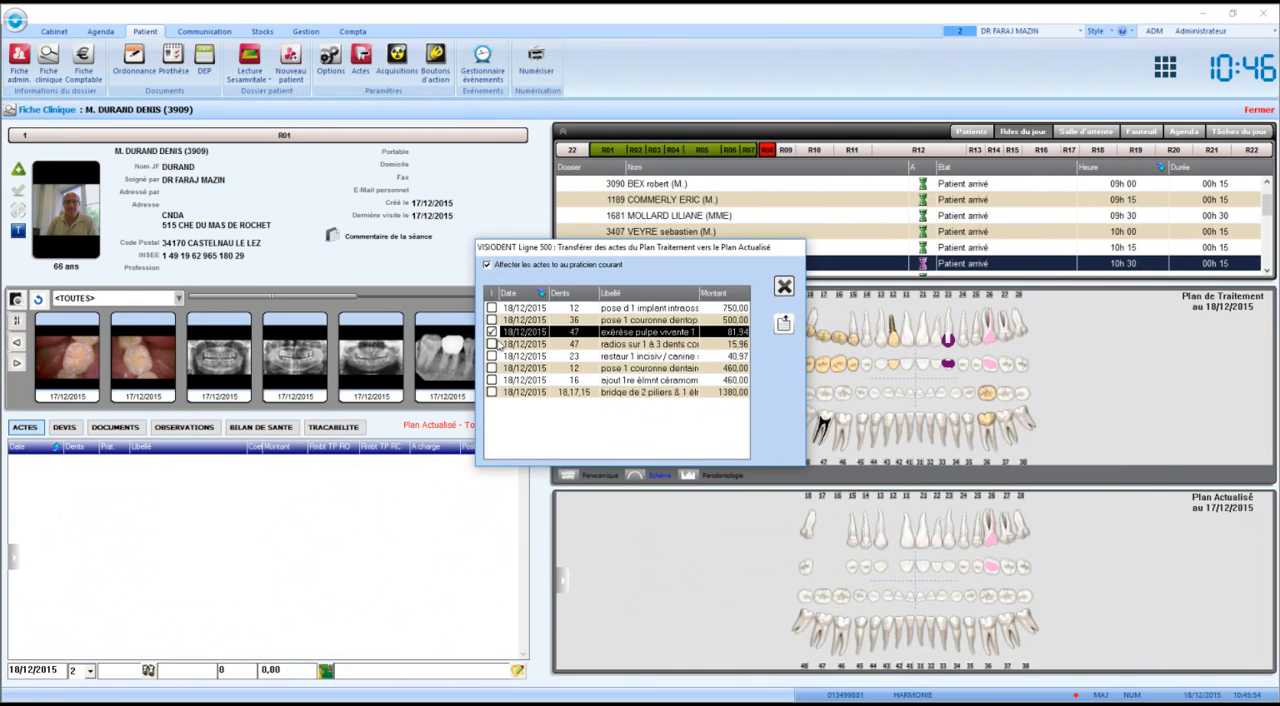
{"action": "left_click", "coordinate": [491, 344]}
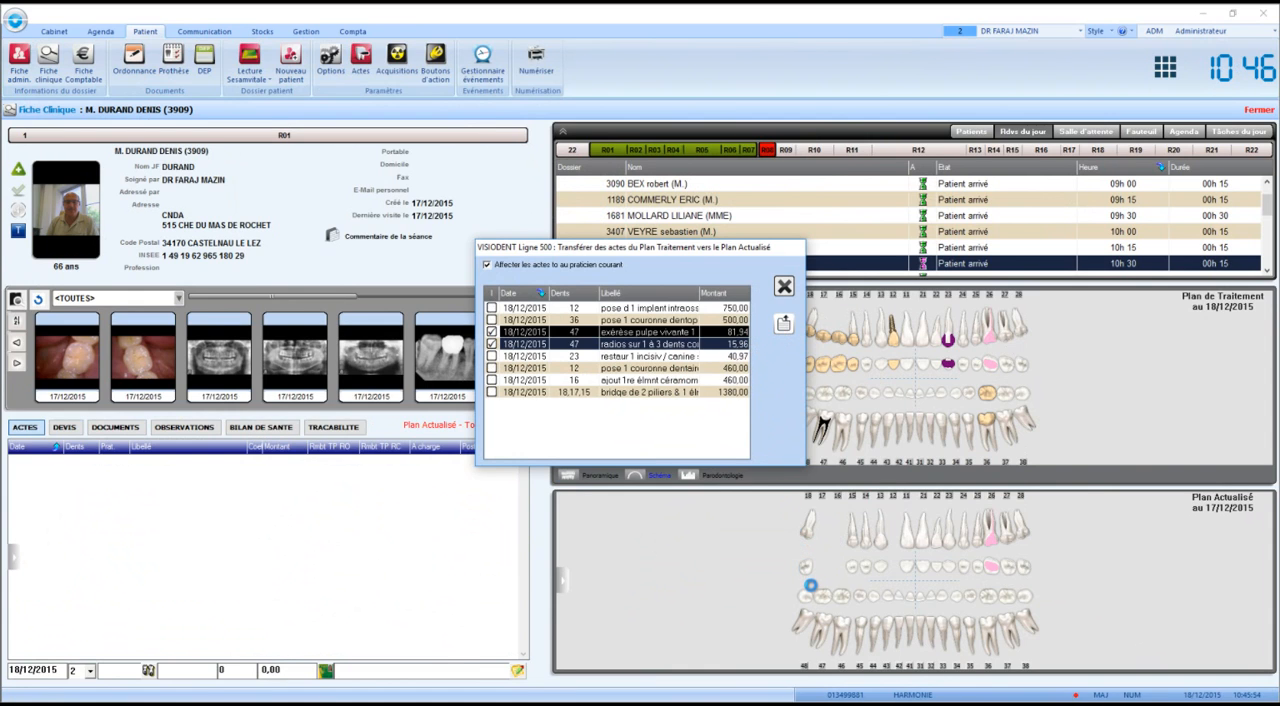
{"action": "left_click", "coordinate": [784, 289]}
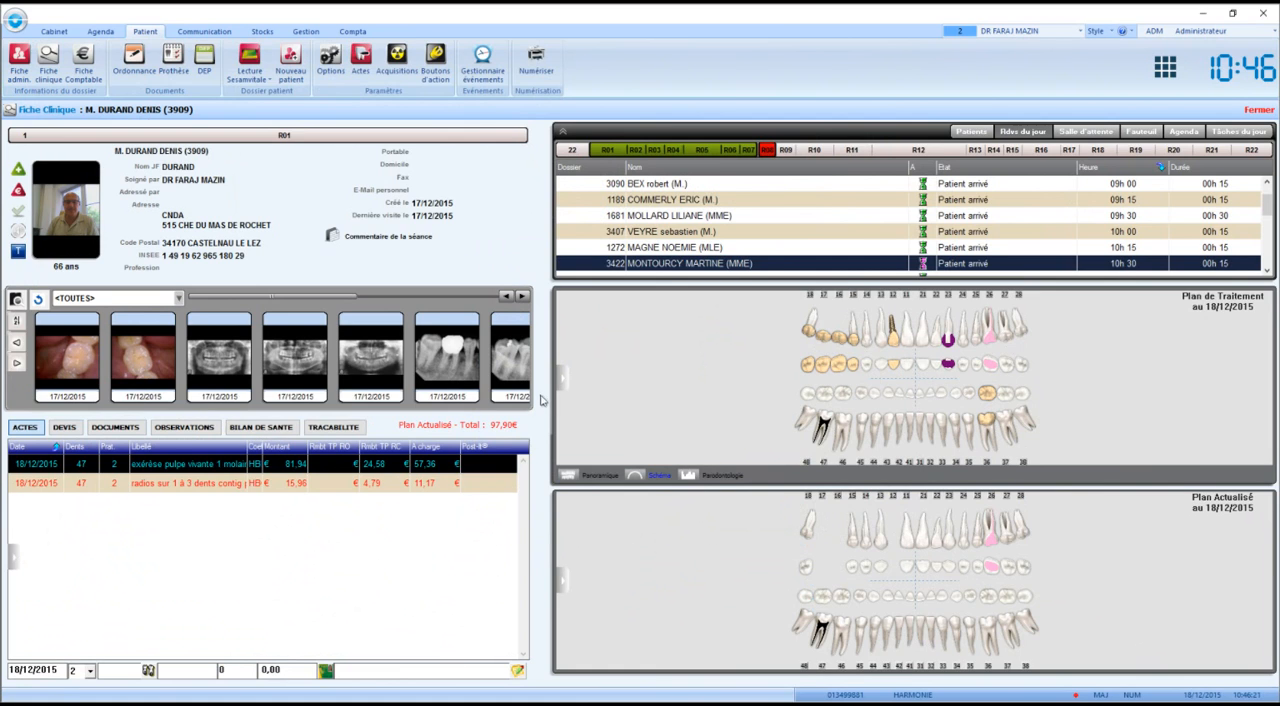
View the record of the 09h15 appointment's patient, and open the forecast treatment plan from the 12h15 appointment.
{"action": "left_click", "coordinate": [656, 204]}
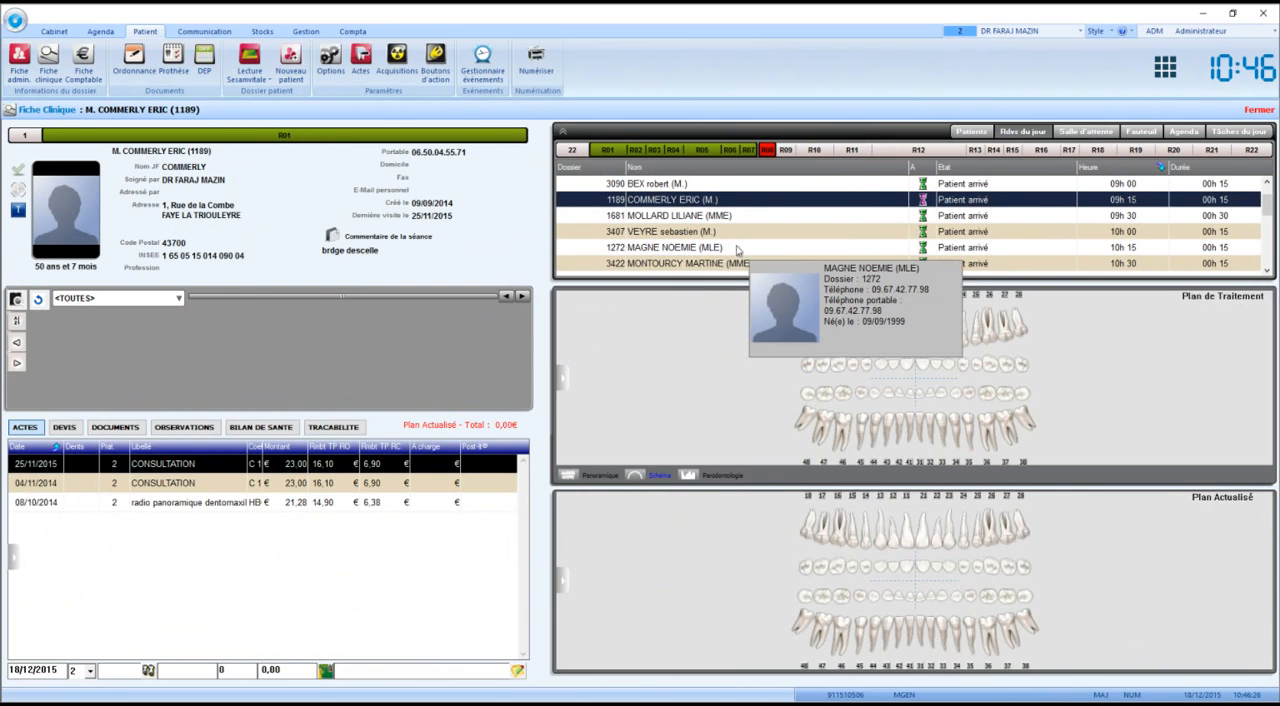
{"action": "scroll", "coordinate": [710, 254], "scroll_direction": "down", "scroll_amount": 1}
{"action": "scroll", "coordinate": [710, 254], "scroll_direction": "down", "scroll_amount": 1}
{"action": "left_click", "coordinate": [690, 232]}
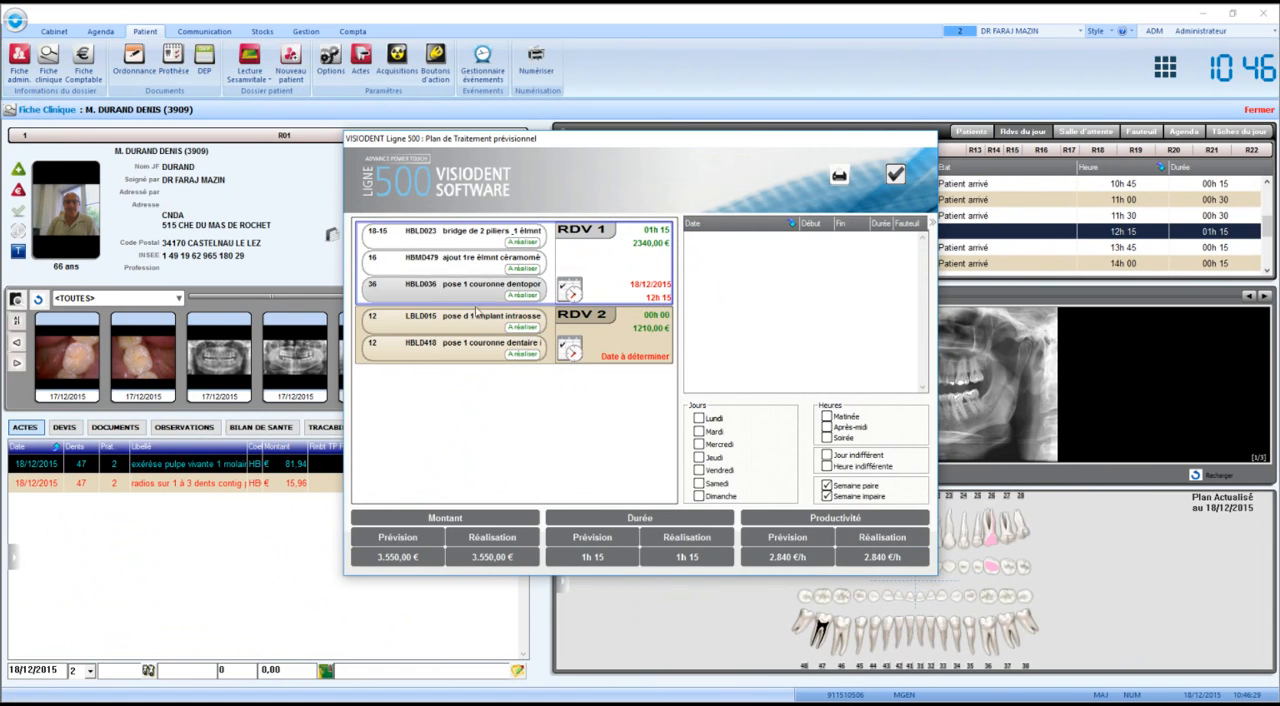
Move the tooth 36 crown from RDV 1 to RDV 2, mark RDV 1's remaining acts as carried out and validate the plan.
{"action": "left_click_drag", "start_coordinate": [465, 285], "coordinate": [463, 353]}
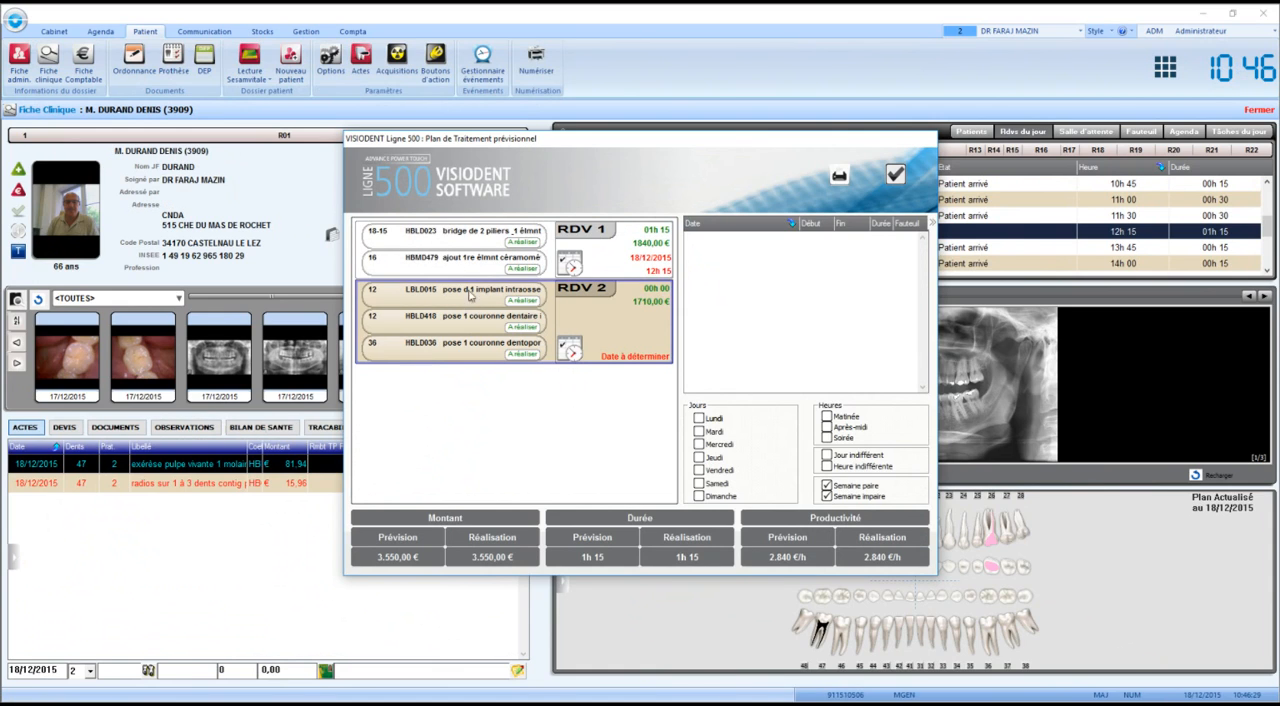
{"action": "left_click", "coordinate": [571, 232]}
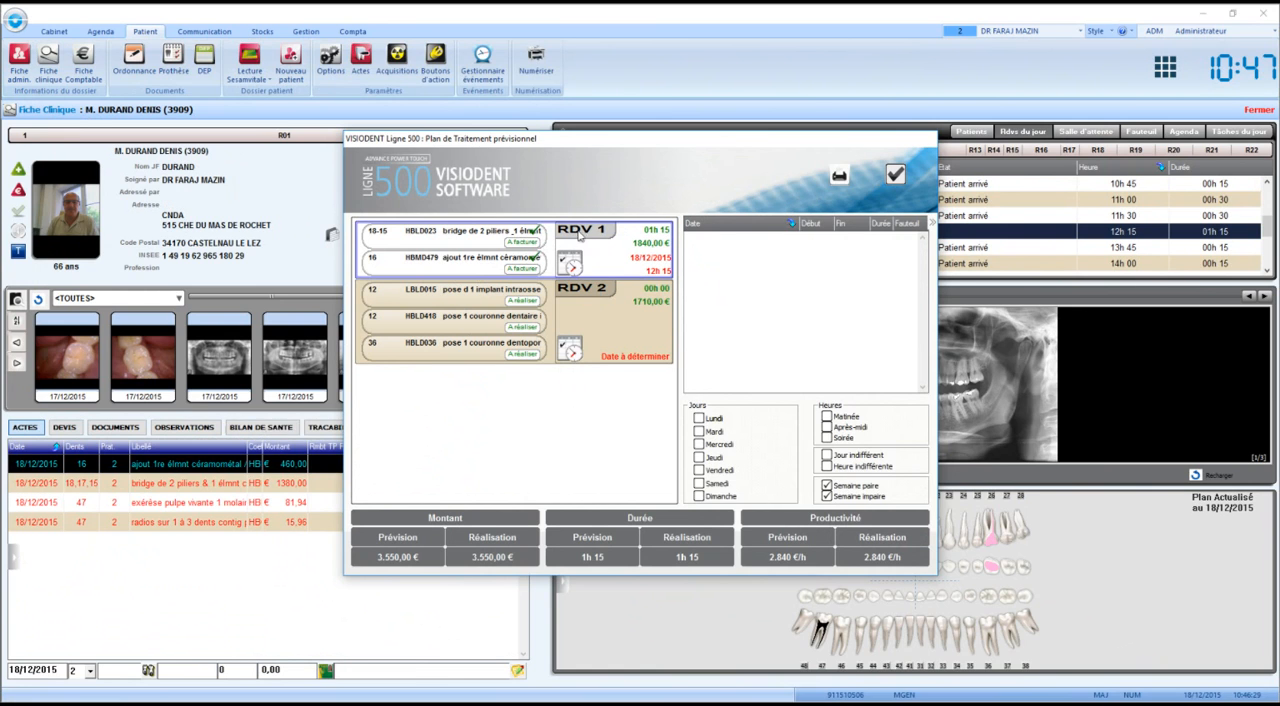
{"action": "left_click", "coordinate": [892, 178]}
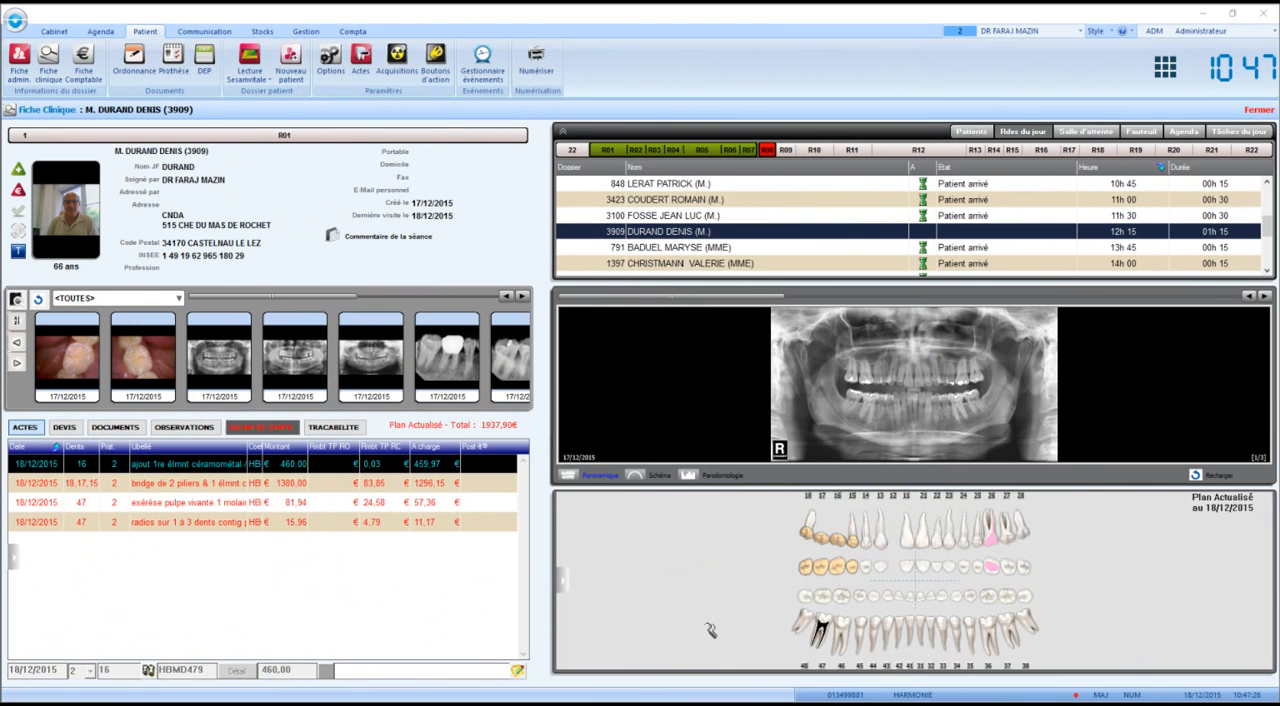
Add Détartrage et polissage for both arches, 01 and 02, to the Plan Actuel and check the two added acts.
{"action": "double_click", "coordinate": [710, 630]}
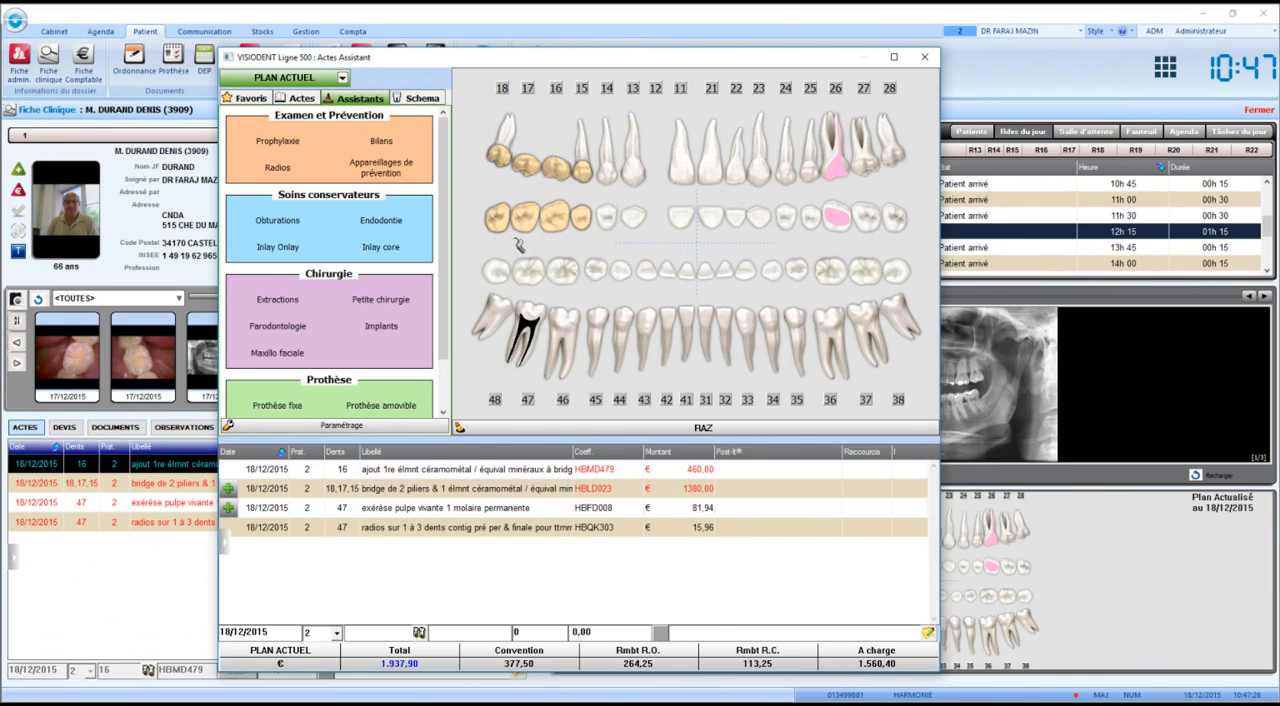
{"action": "left_click", "coordinate": [298, 146]}
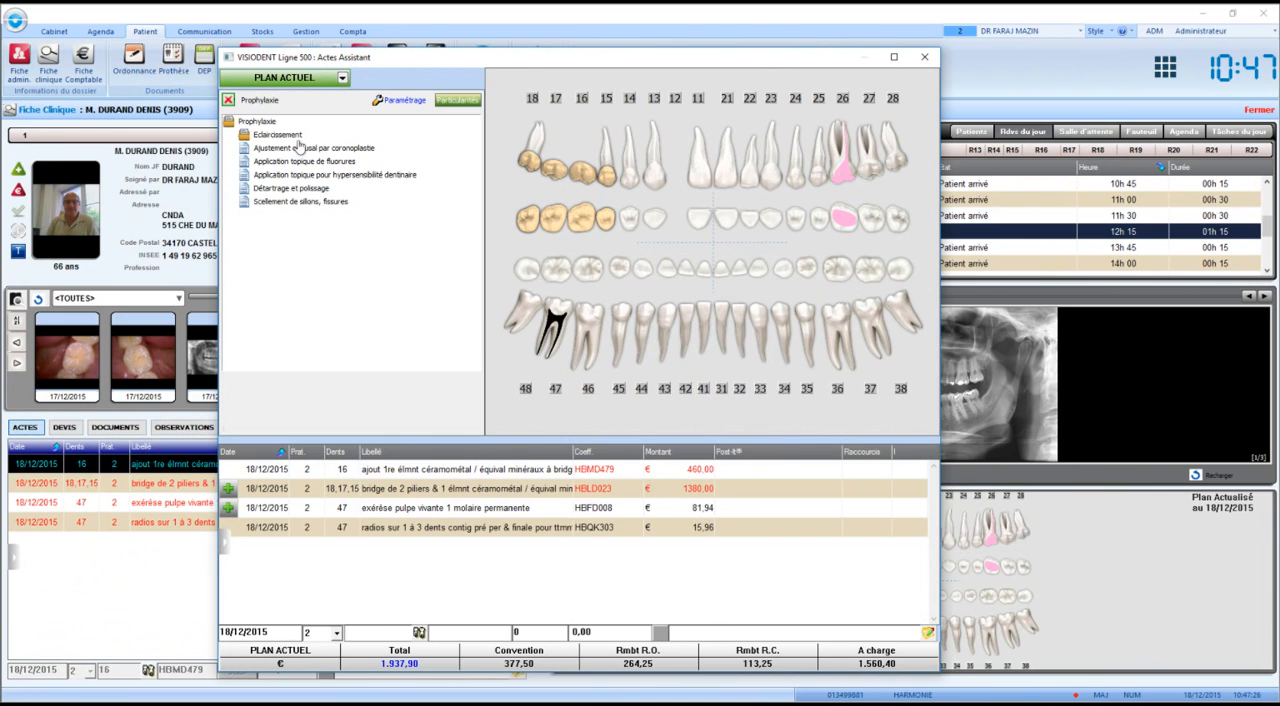
{"action": "left_click", "coordinate": [263, 189]}
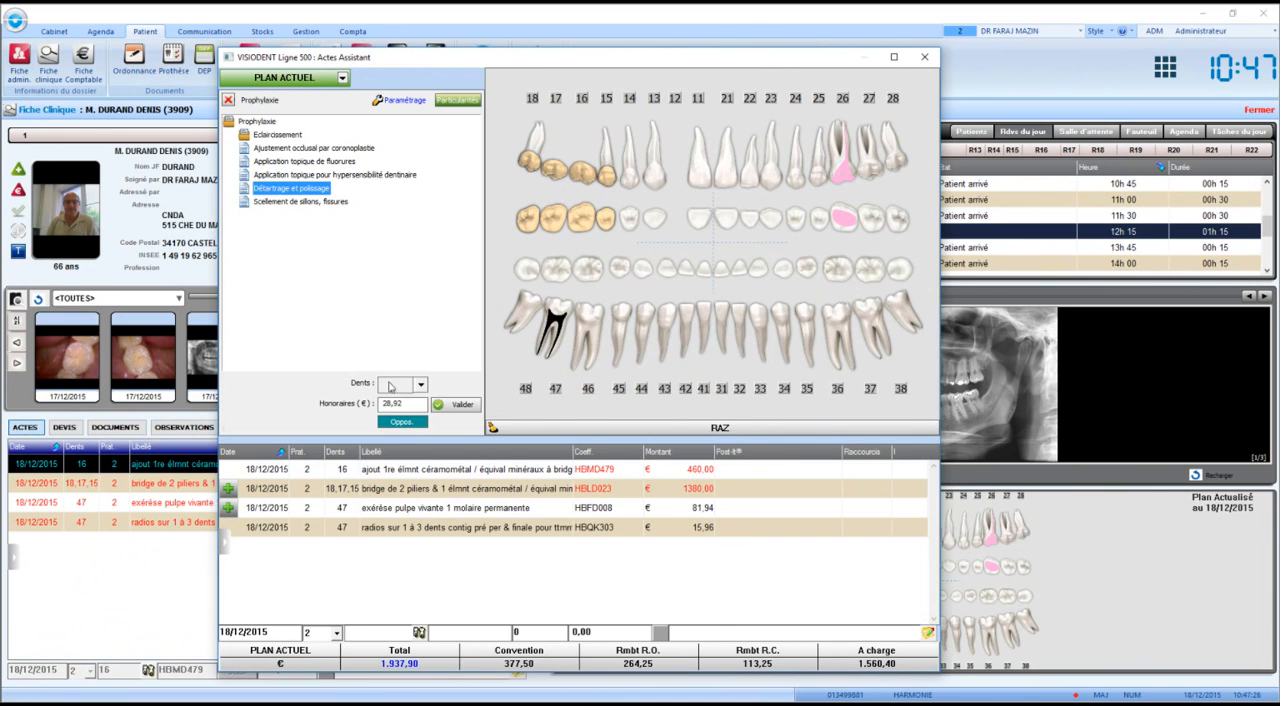
{"action": "left_click", "coordinate": [421, 386]}
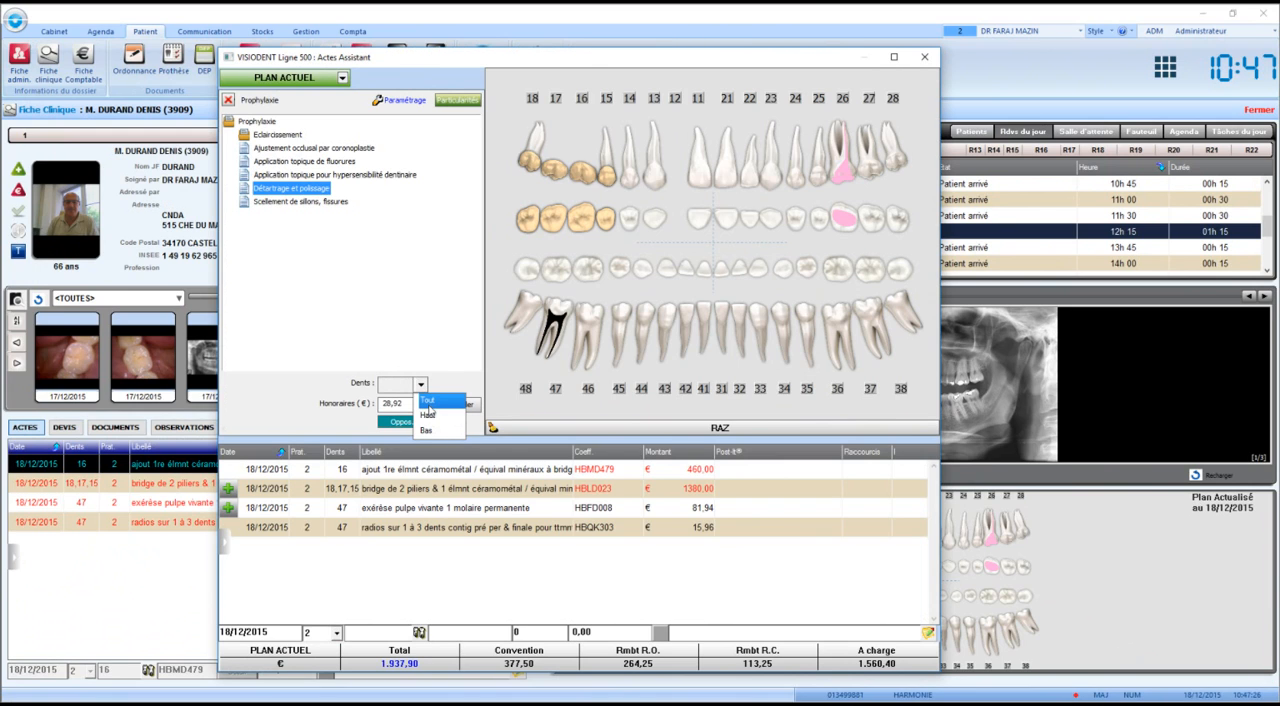
{"action": "left_click", "coordinate": [428, 414]}
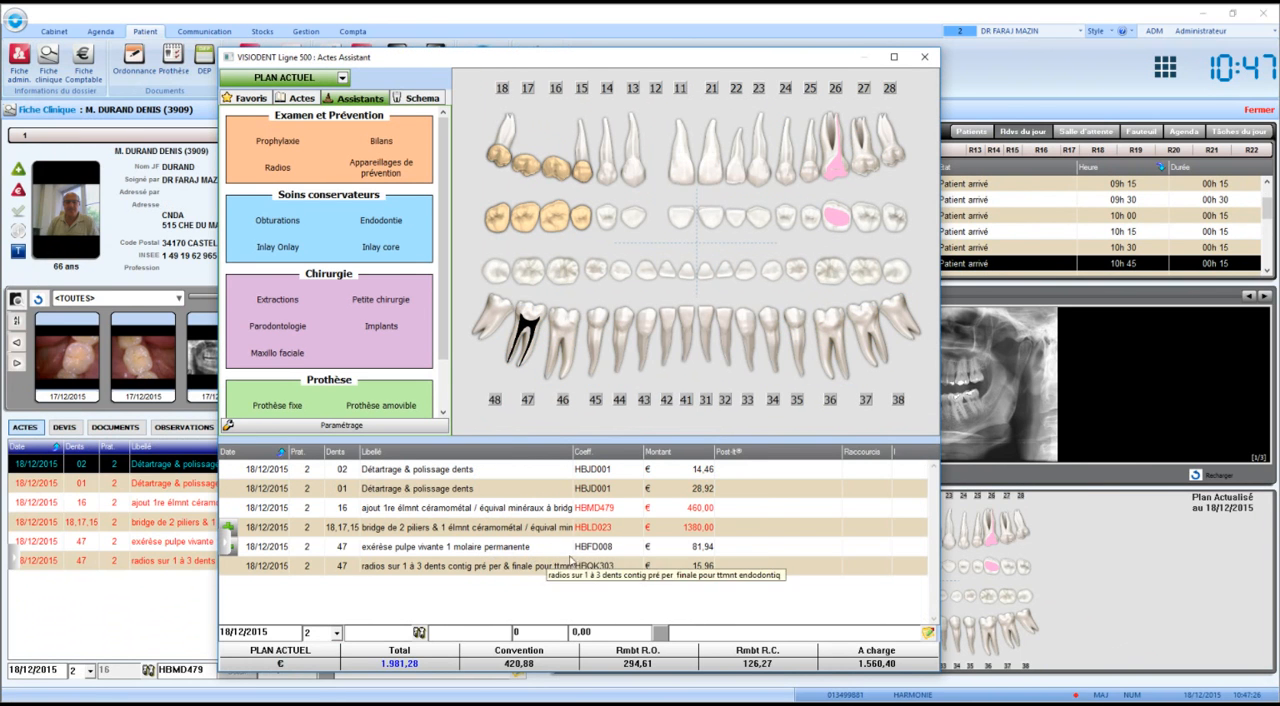
{"action": "left_click", "coordinate": [662, 489]}
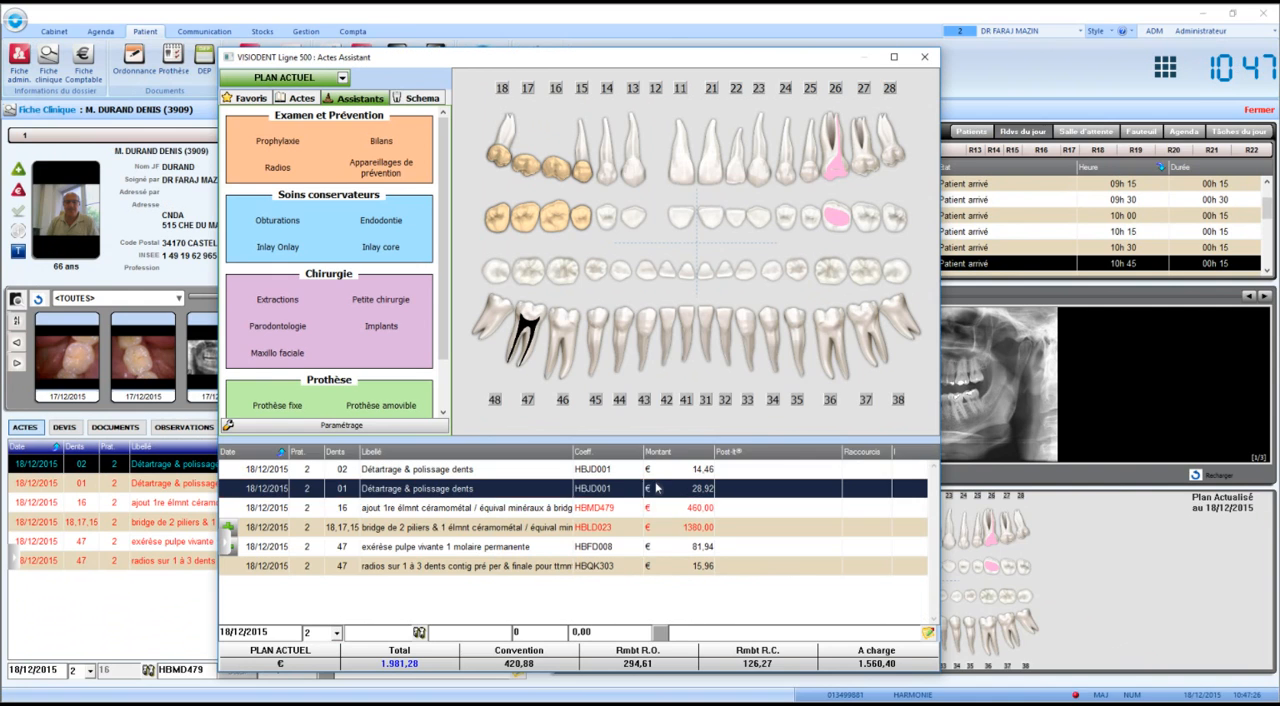
{"action": "left_click", "coordinate": [350, 471]}
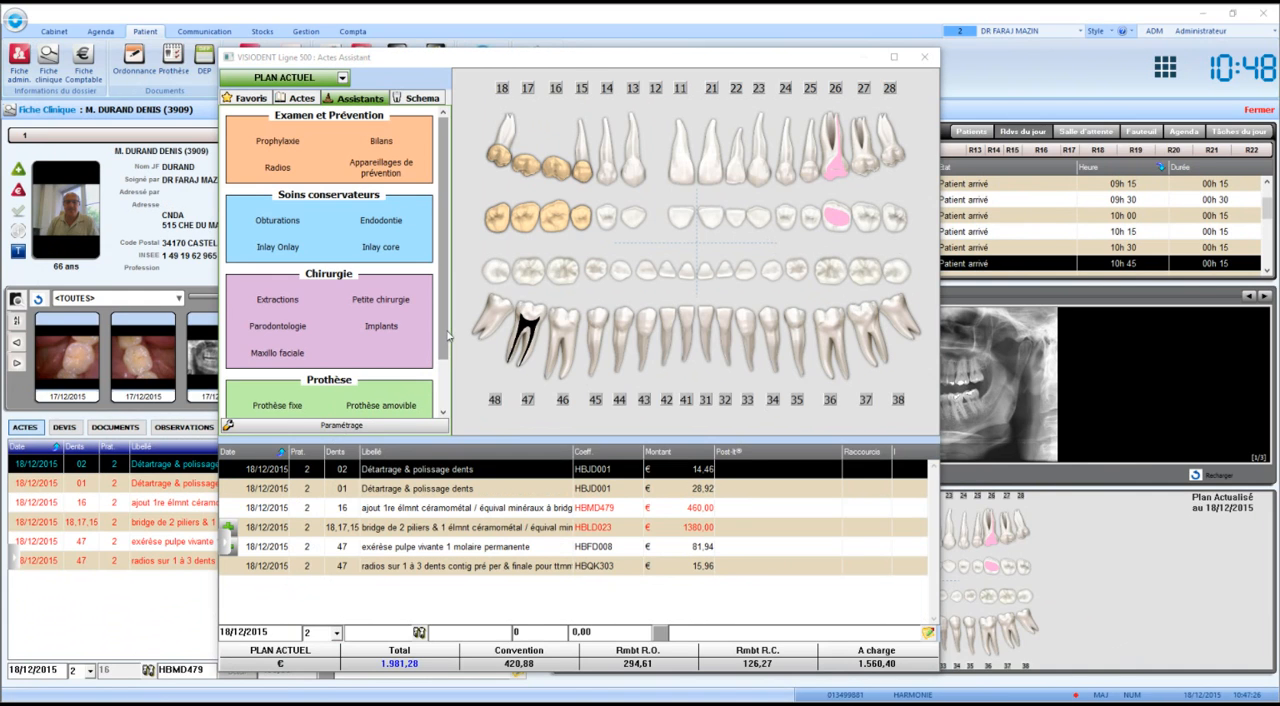
Add an Extraction simple on tooth 23 with its Retroalvéolaire diagnostic radio to the Plan Actuel.
{"action": "left_click", "coordinate": [291, 308]}
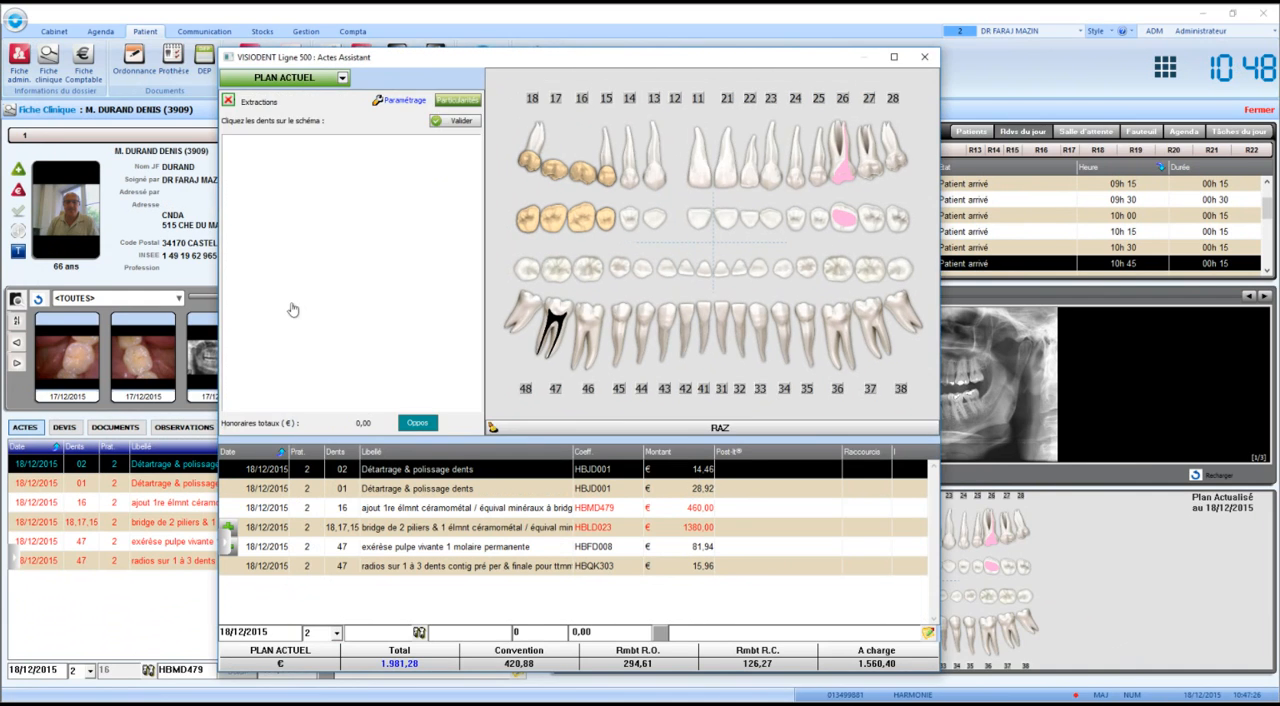
{"action": "left_click", "coordinate": [776, 170]}
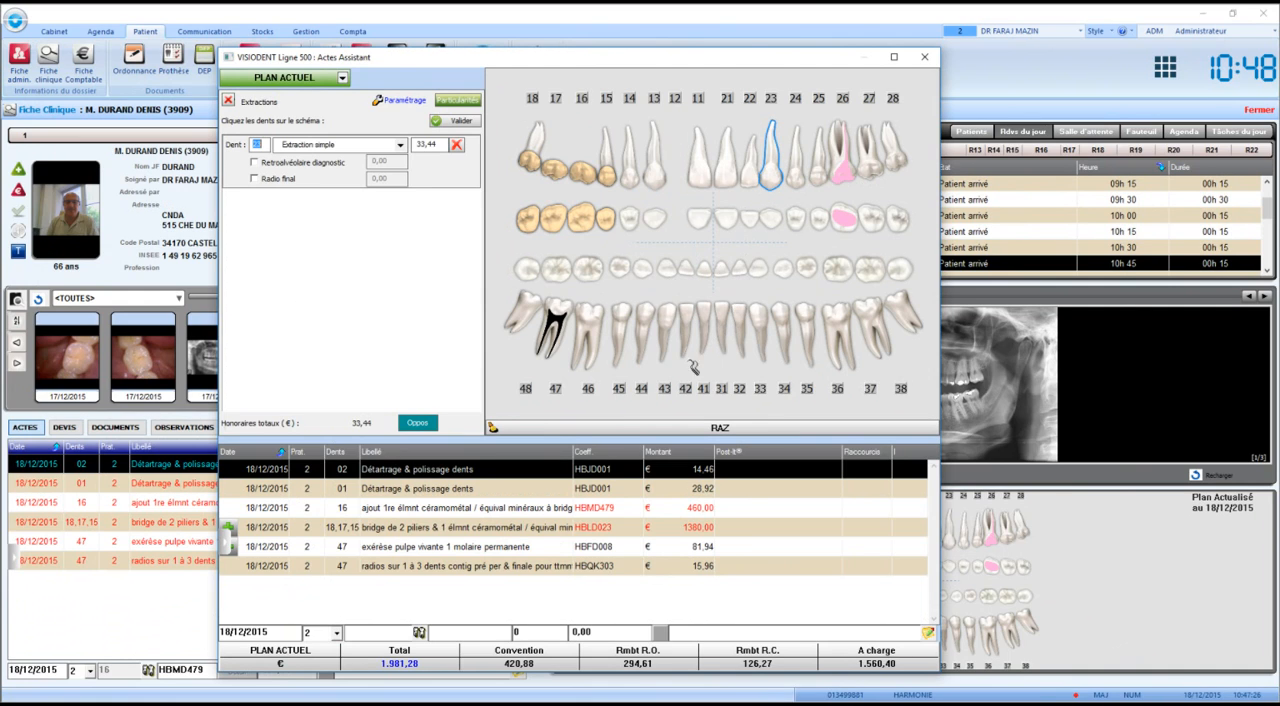
{"action": "left_click", "coordinate": [303, 168]}
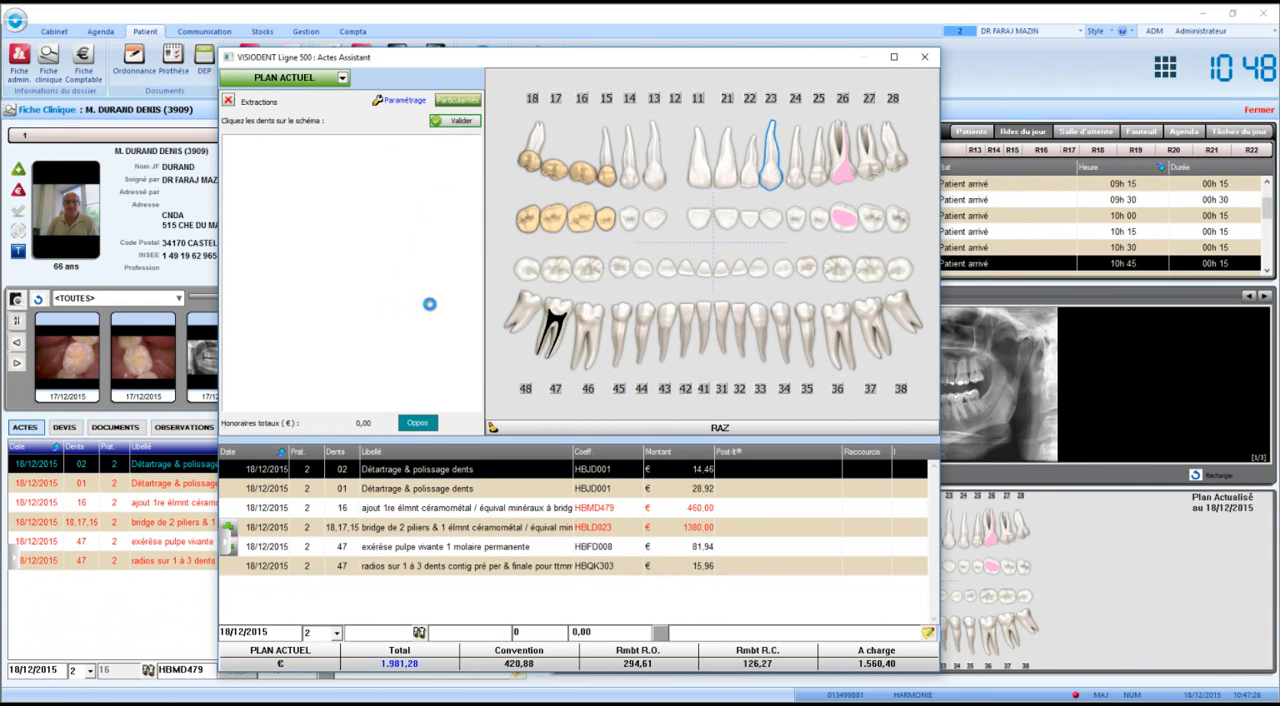
Add an Extraction simple on tooth 24, accept its merging with the other extraction and check the combined act.
{"action": "left_click", "coordinate": [800, 178]}
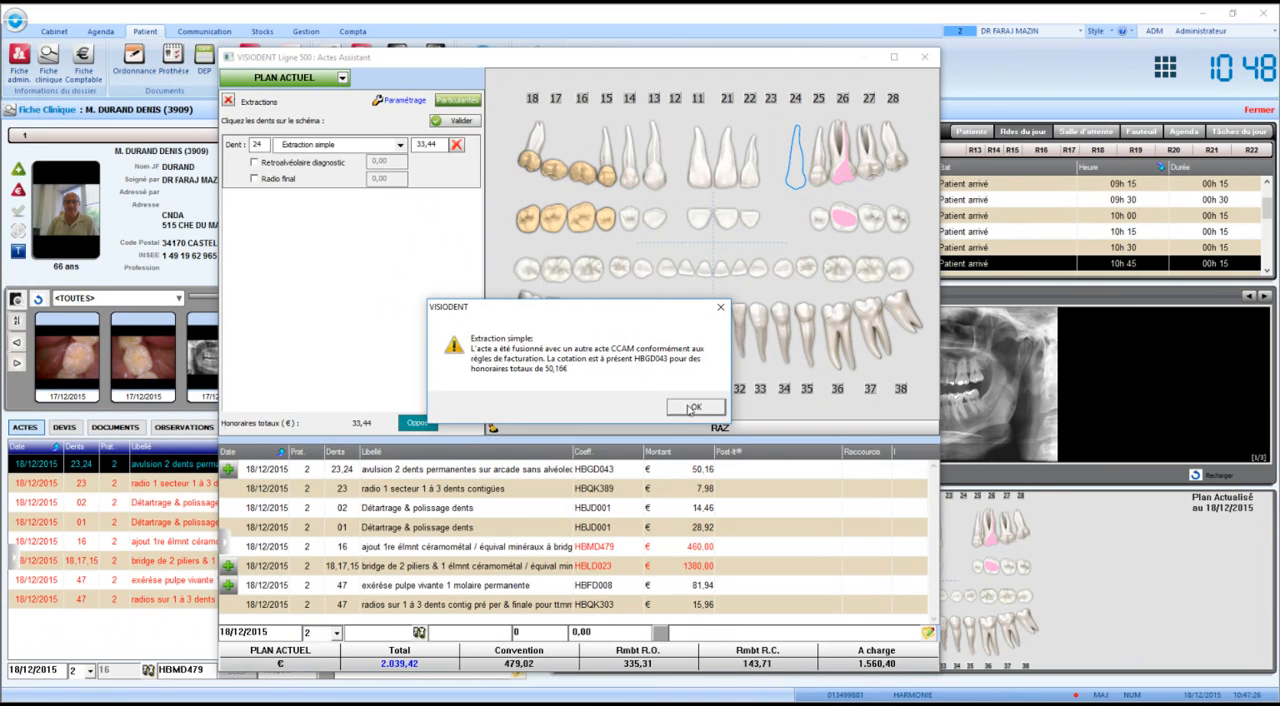
{"action": "left_click", "coordinate": [688, 407]}
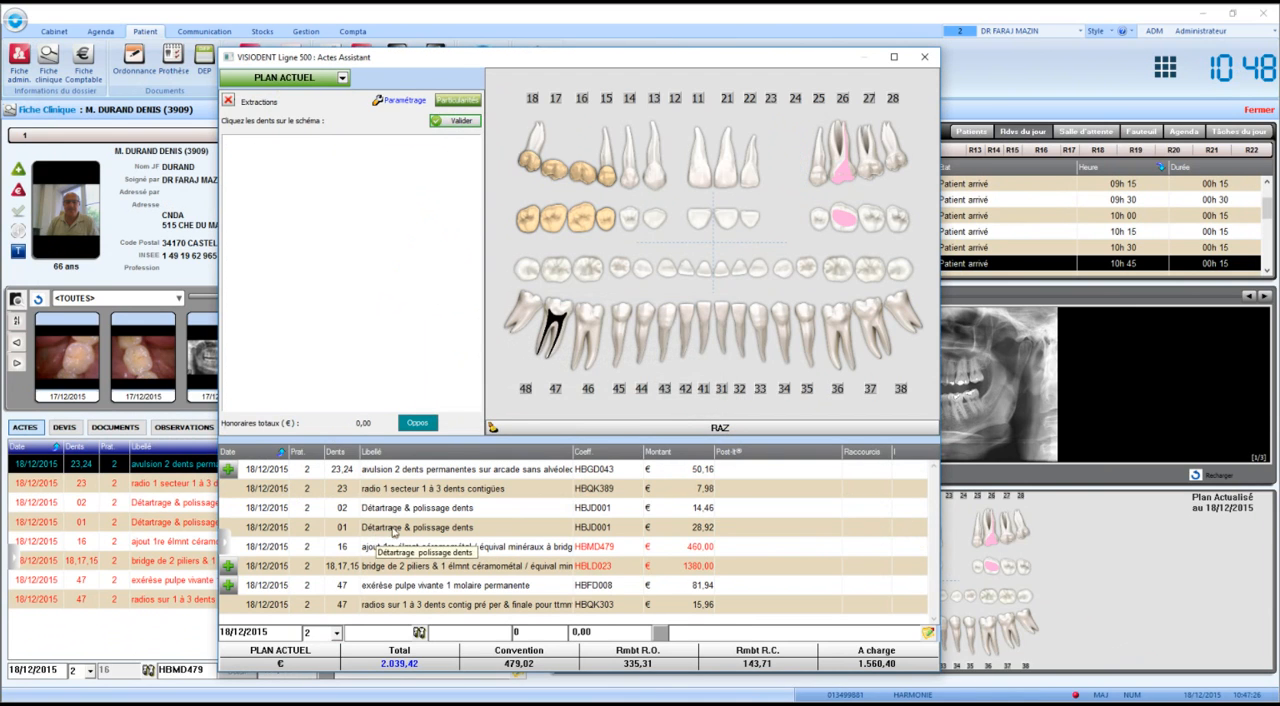
{"action": "left_click", "coordinate": [429, 474]}
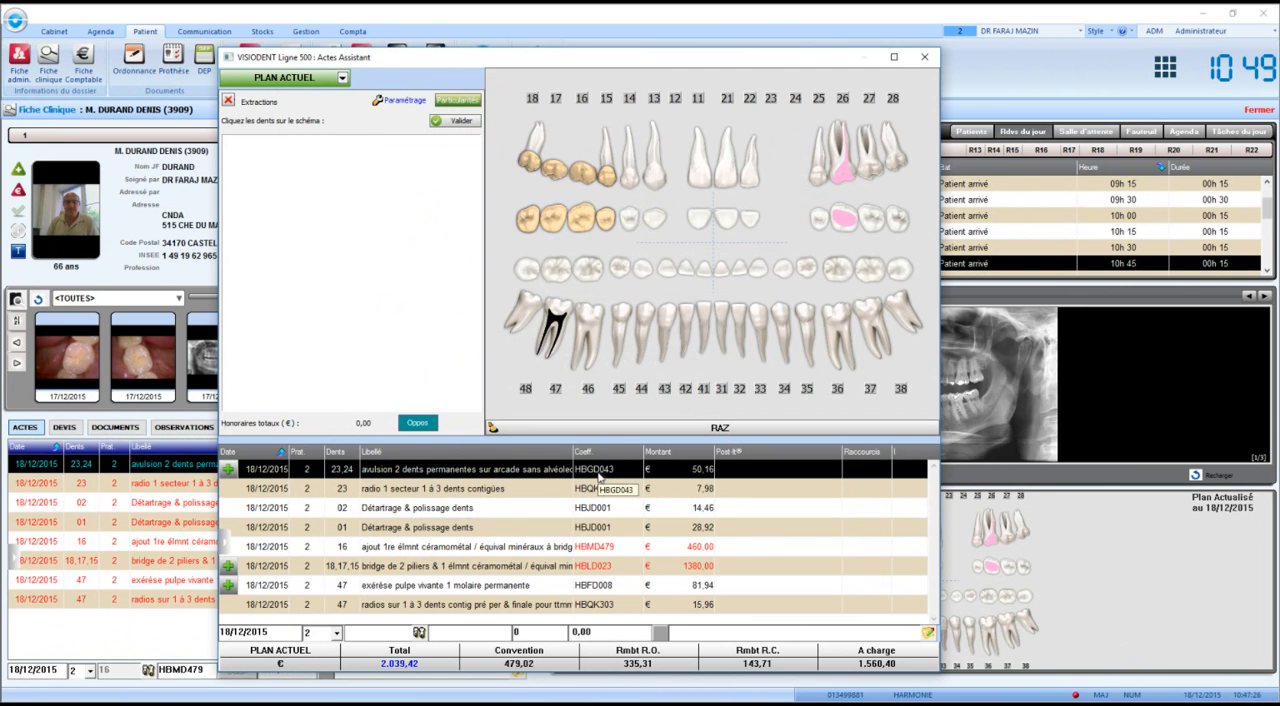
{"action": "key", "text": "Escape"}
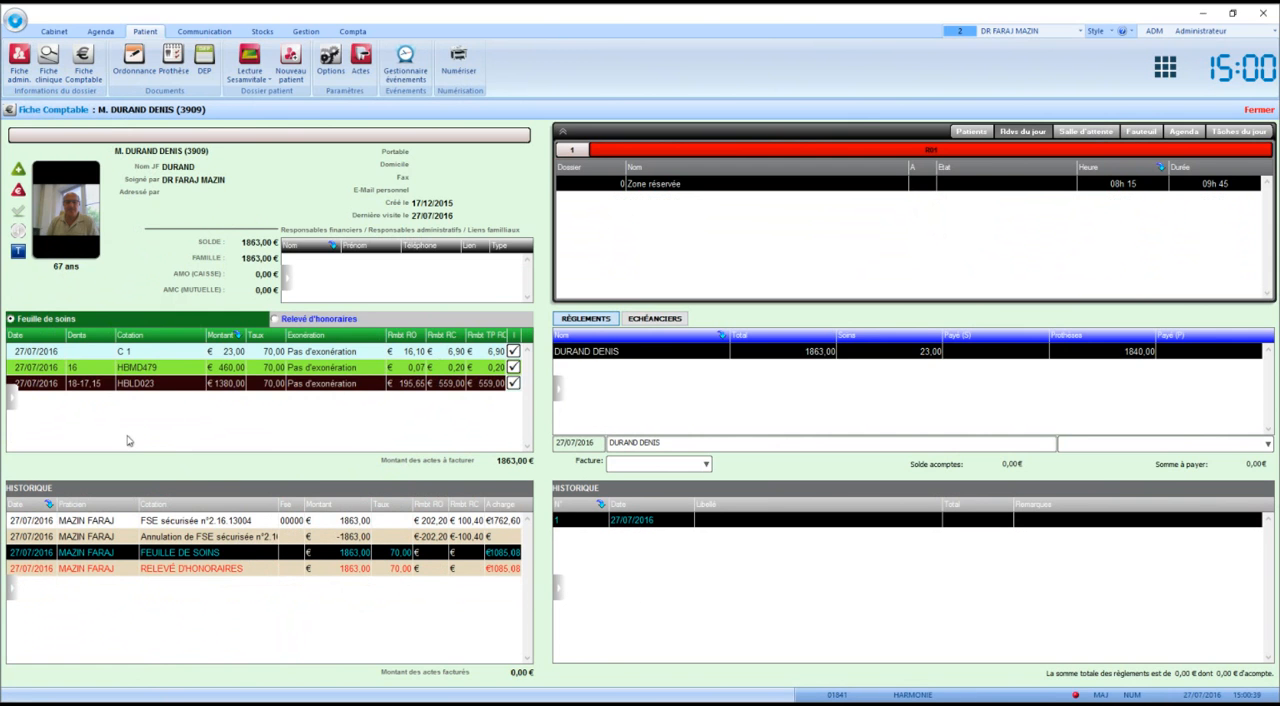
Generate a secured F.S.E. for the billed acts, answering Non to a third-party accident, and validate the pricing and its creation as an FSE alone.
{"action": "right_click", "coordinate": [49, 433]}
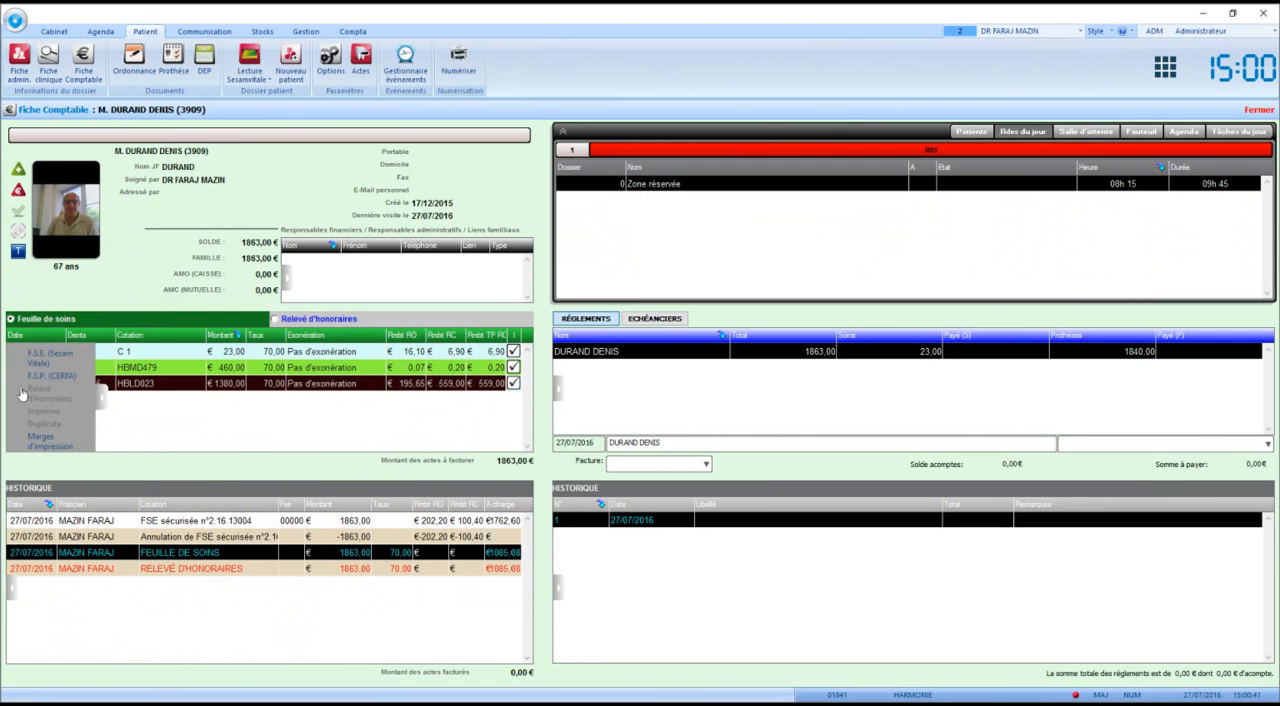
{"action": "left_click", "coordinate": [50, 354]}
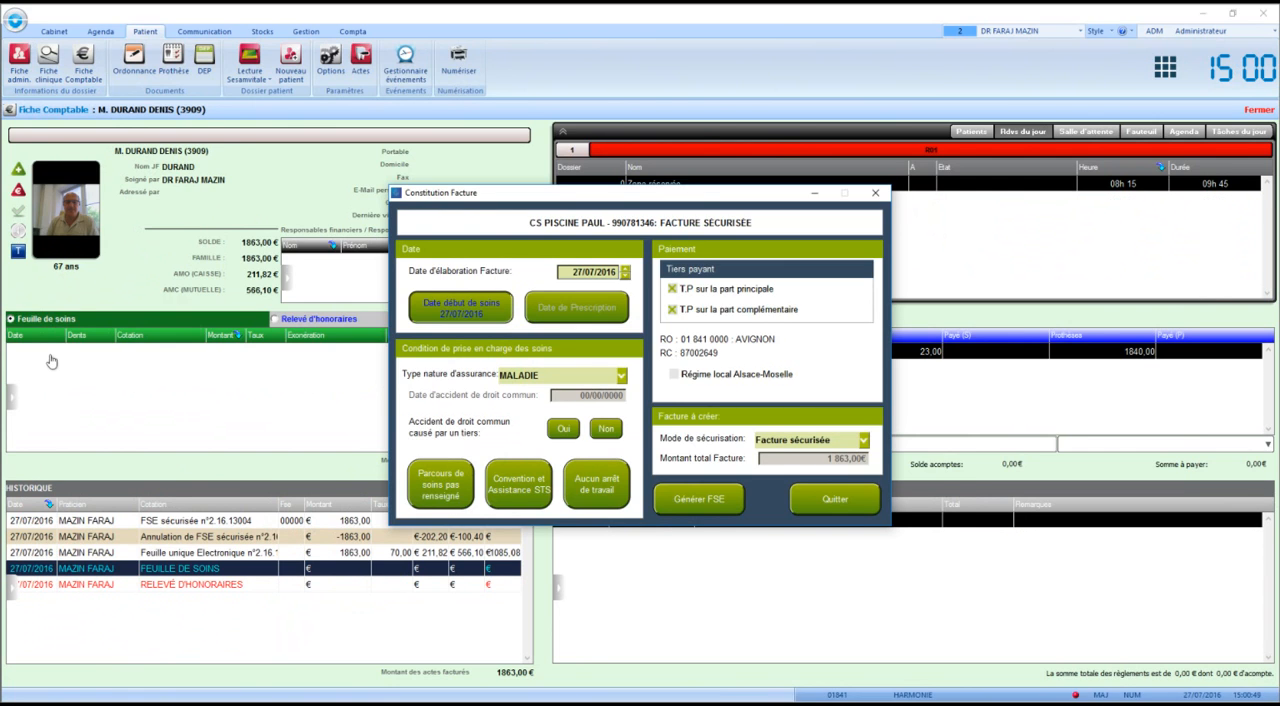
{"action": "left_click", "coordinate": [619, 435]}
{"action": "left_click", "coordinate": [707, 497]}
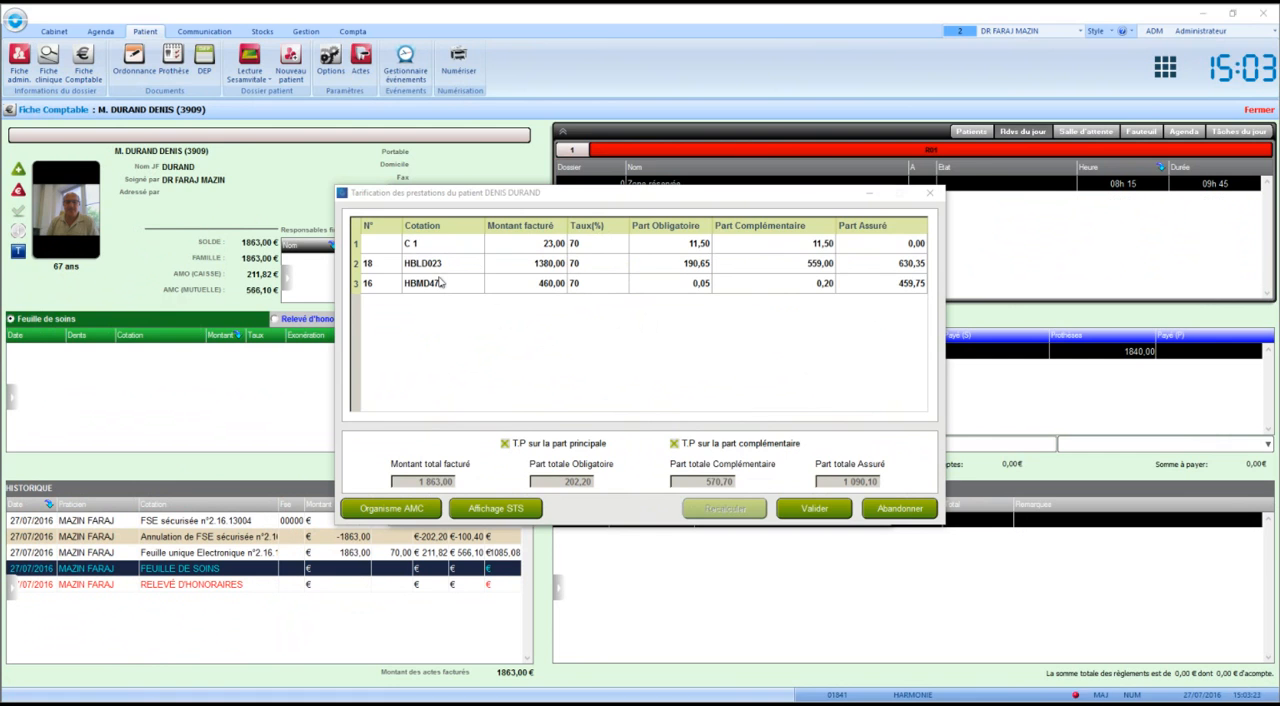
{"action": "left_click", "coordinate": [814, 509]}
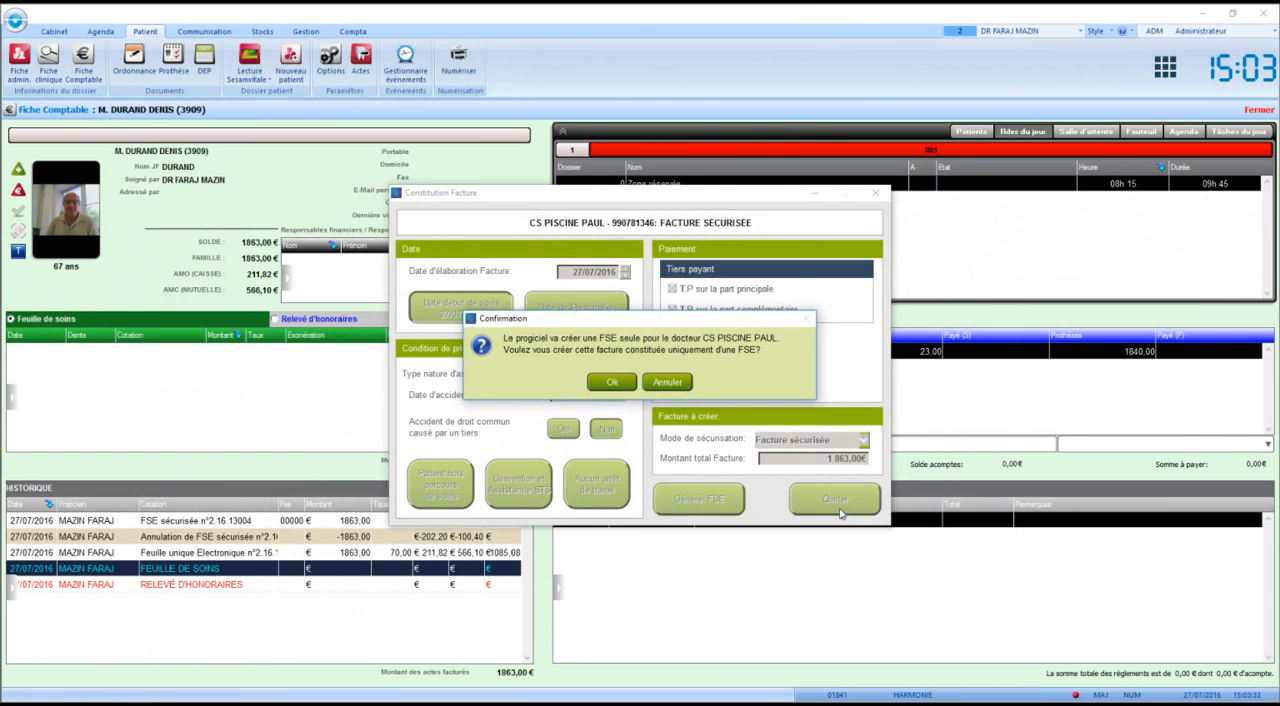
{"action": "left_click", "coordinate": [612, 382]}
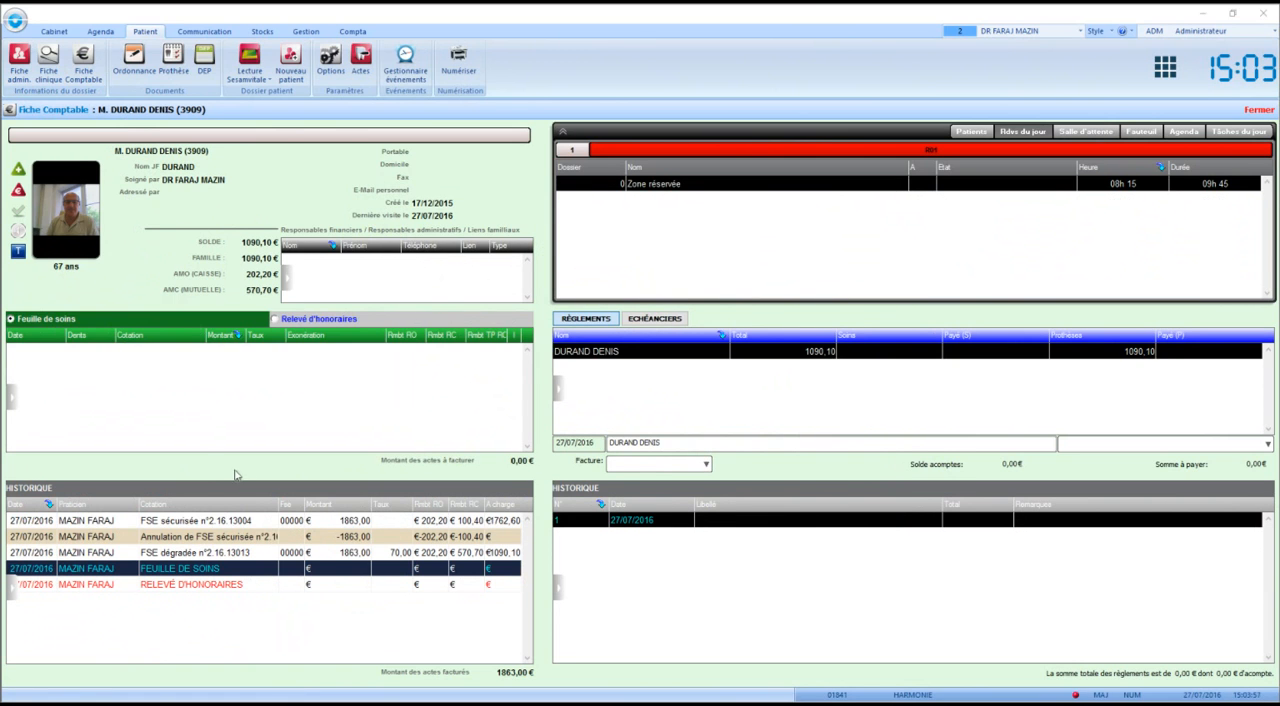
Review the patient's estimates, billing documents, including the FSE and its cancellation, and acts in the Fiche Clinique.
{"action": "left_click", "coordinate": [48, 62]}
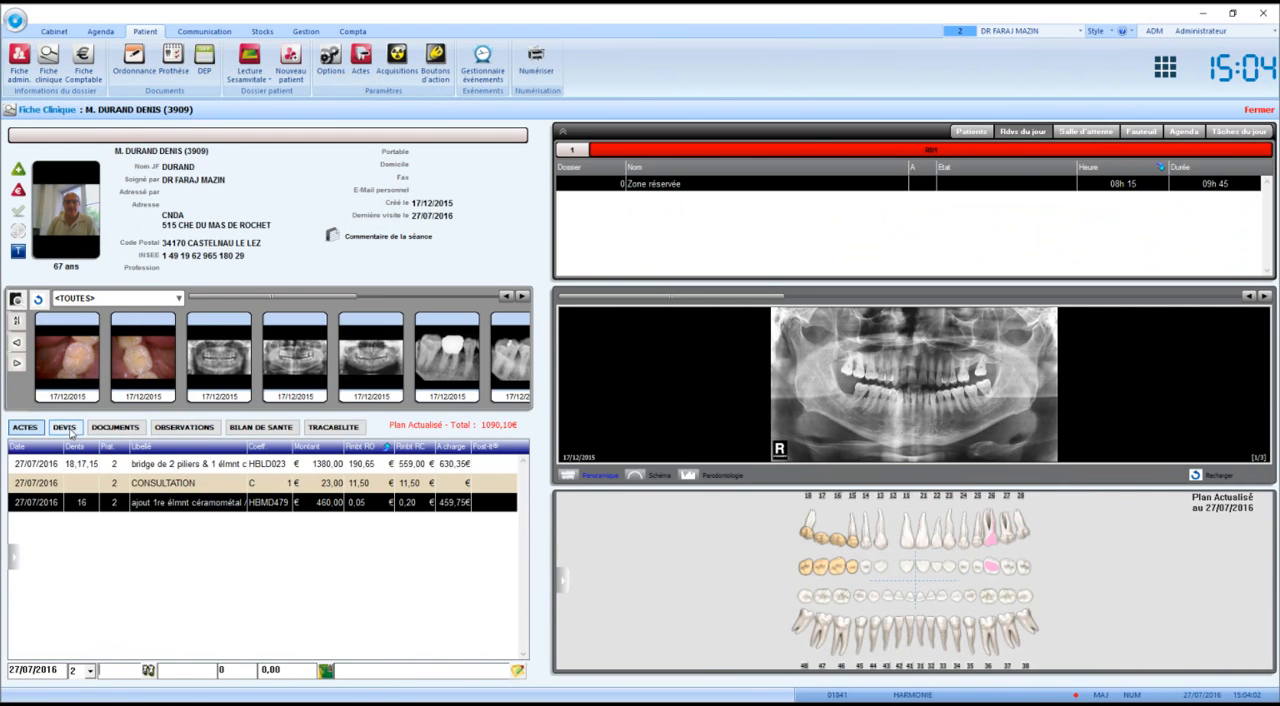
{"action": "left_click", "coordinate": [66, 429]}
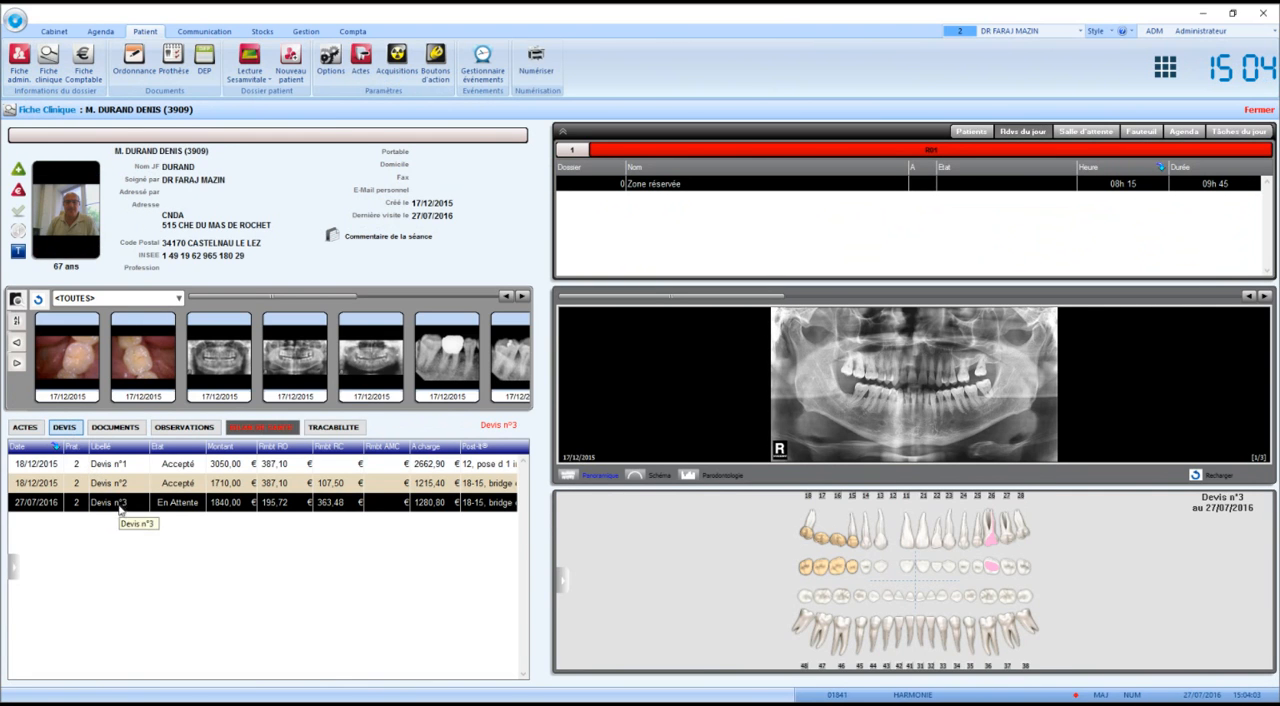
{"action": "left_click", "coordinate": [101, 428]}
{"action": "left_click", "coordinate": [98, 466]}
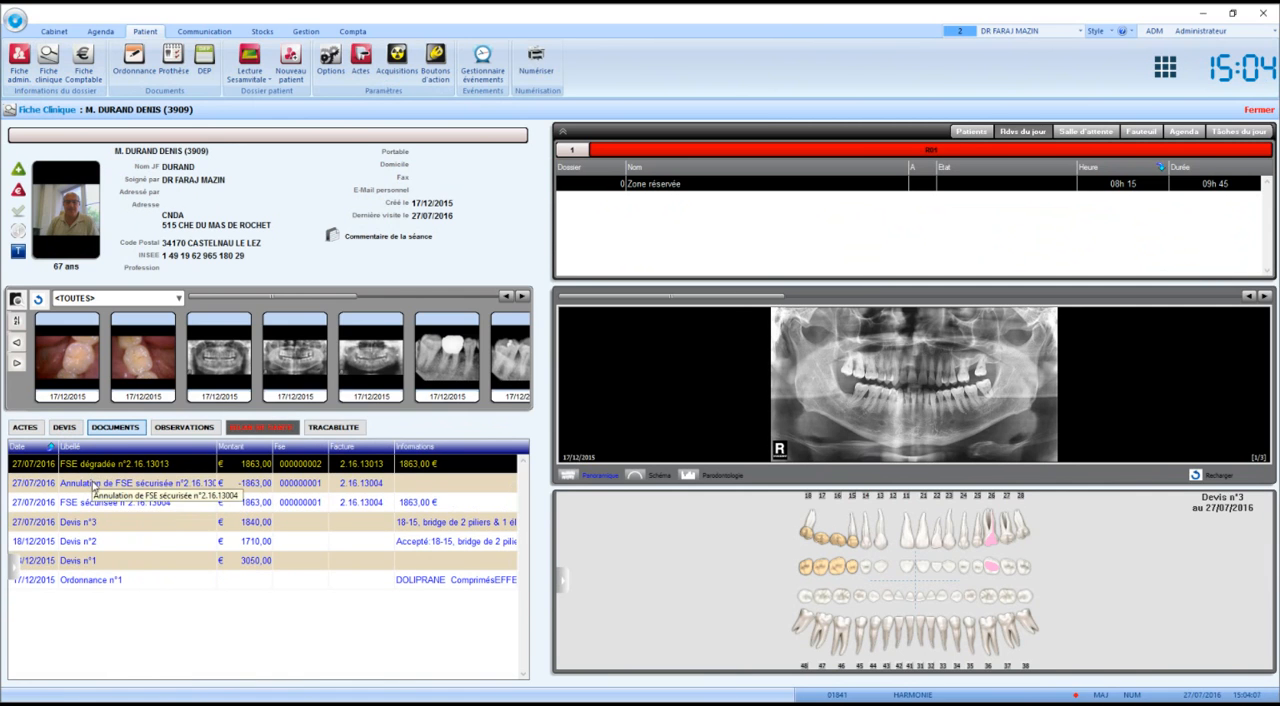
{"action": "left_click", "coordinate": [102, 504]}
{"action": "left_click", "coordinate": [98, 484]}
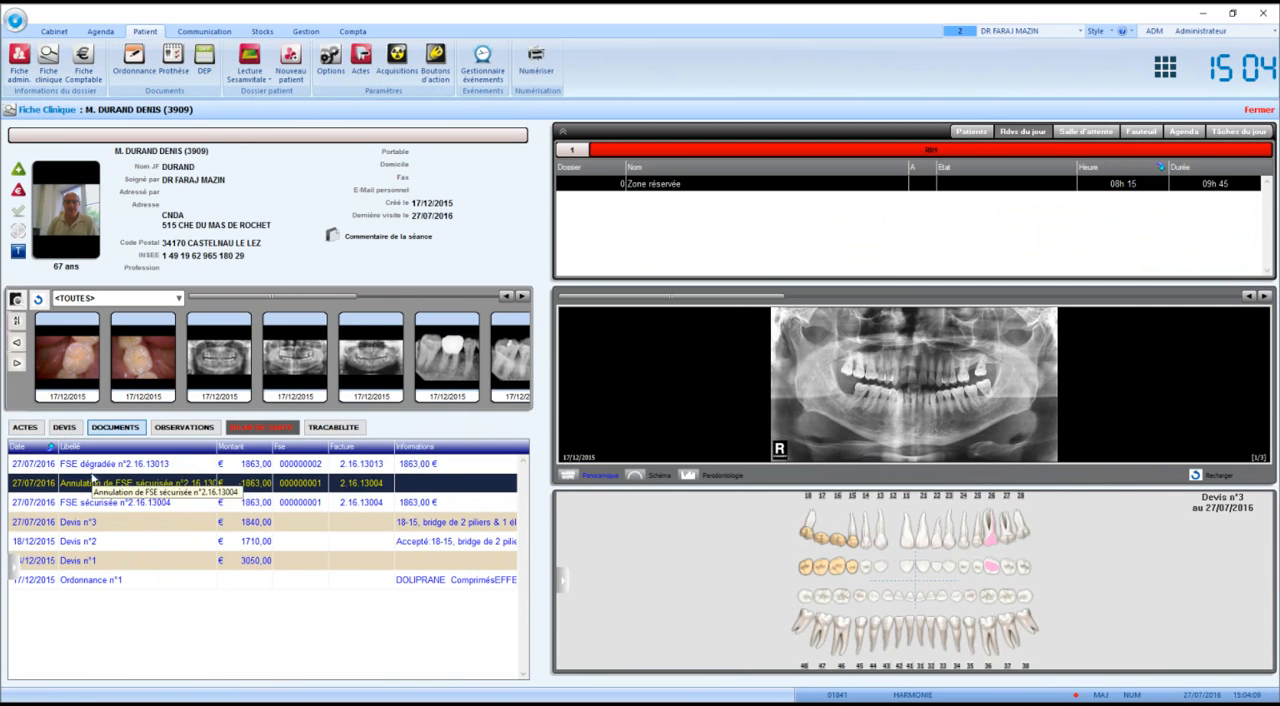
{"action": "left_click", "coordinate": [94, 468]}
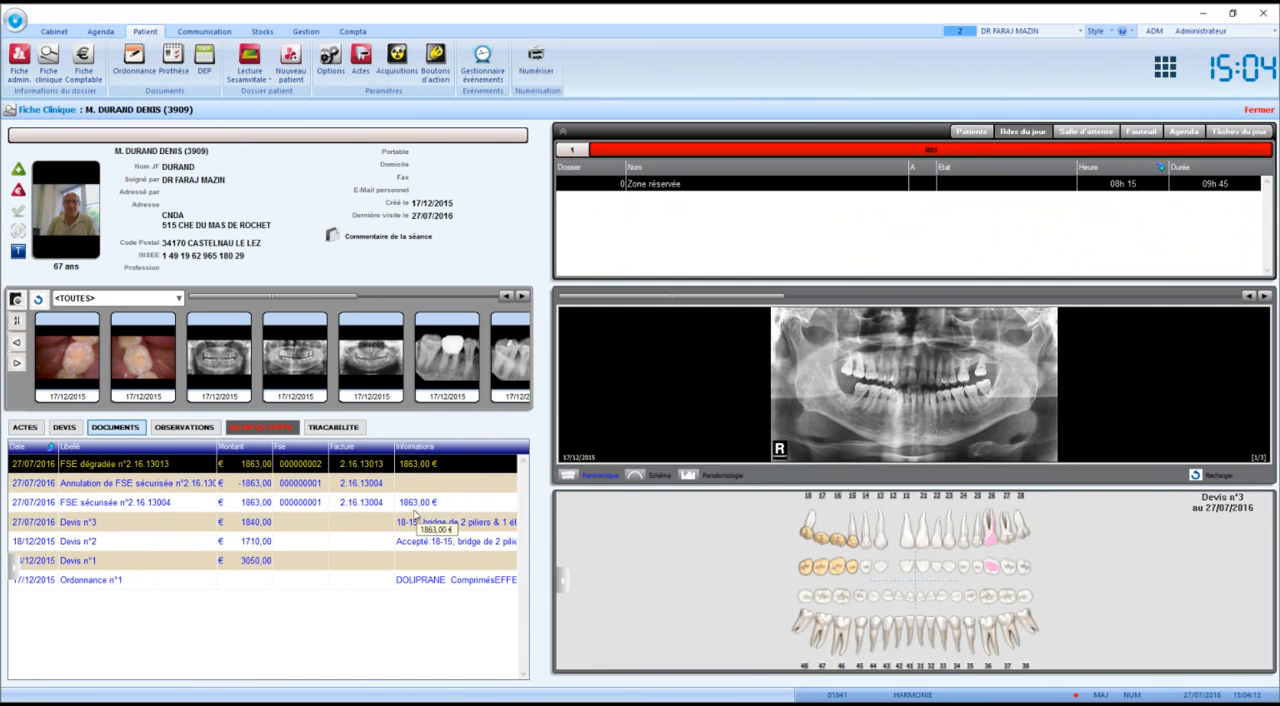
{"action": "left_click", "coordinate": [25, 427]}
Record the patient's 1090,10 € payment for the new FSE invoice by Carte bancaire in the Fiche Comptable.
{"action": "left_click", "coordinate": [70, 65]}
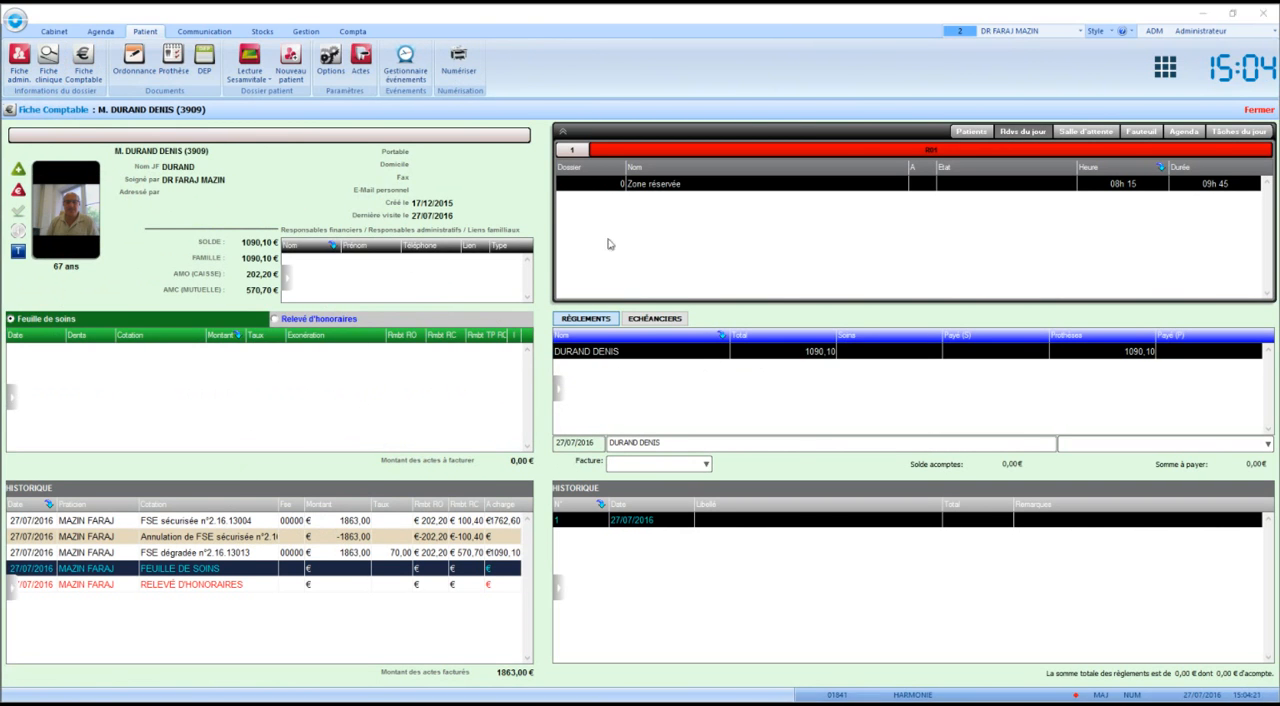
{"action": "left_click", "coordinate": [659, 465]}
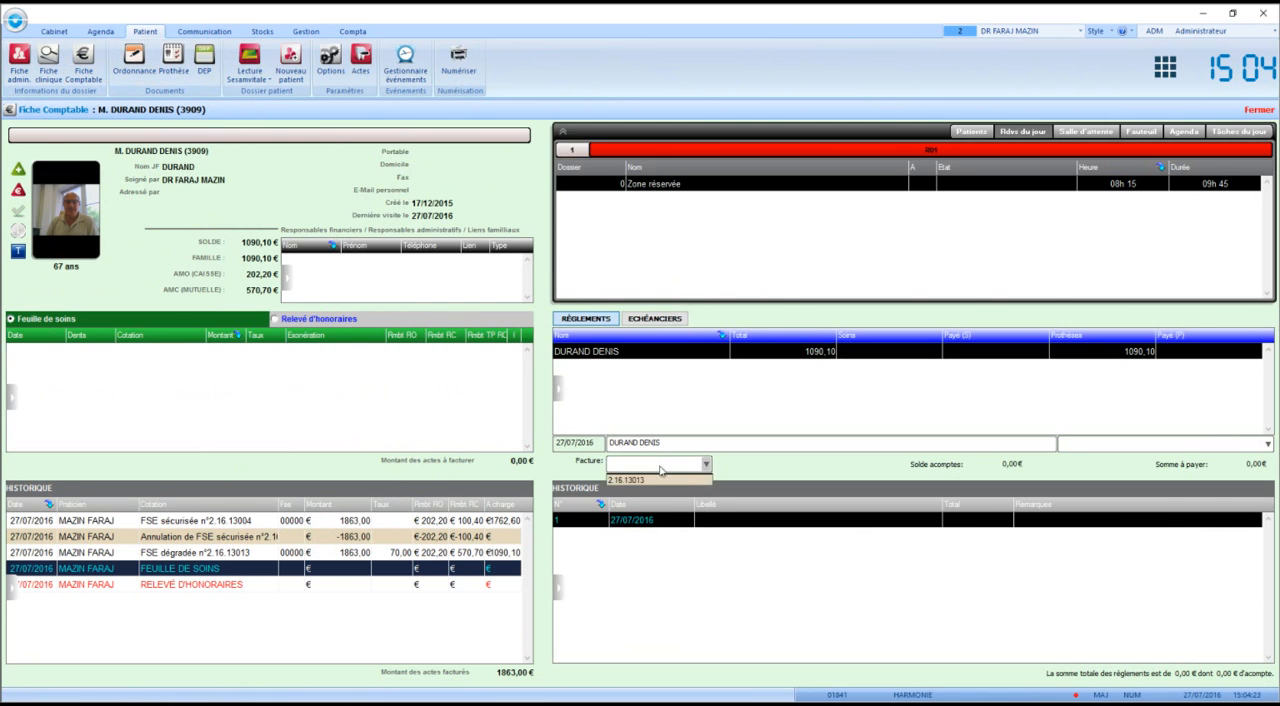
{"action": "left_click", "coordinate": [648, 481]}
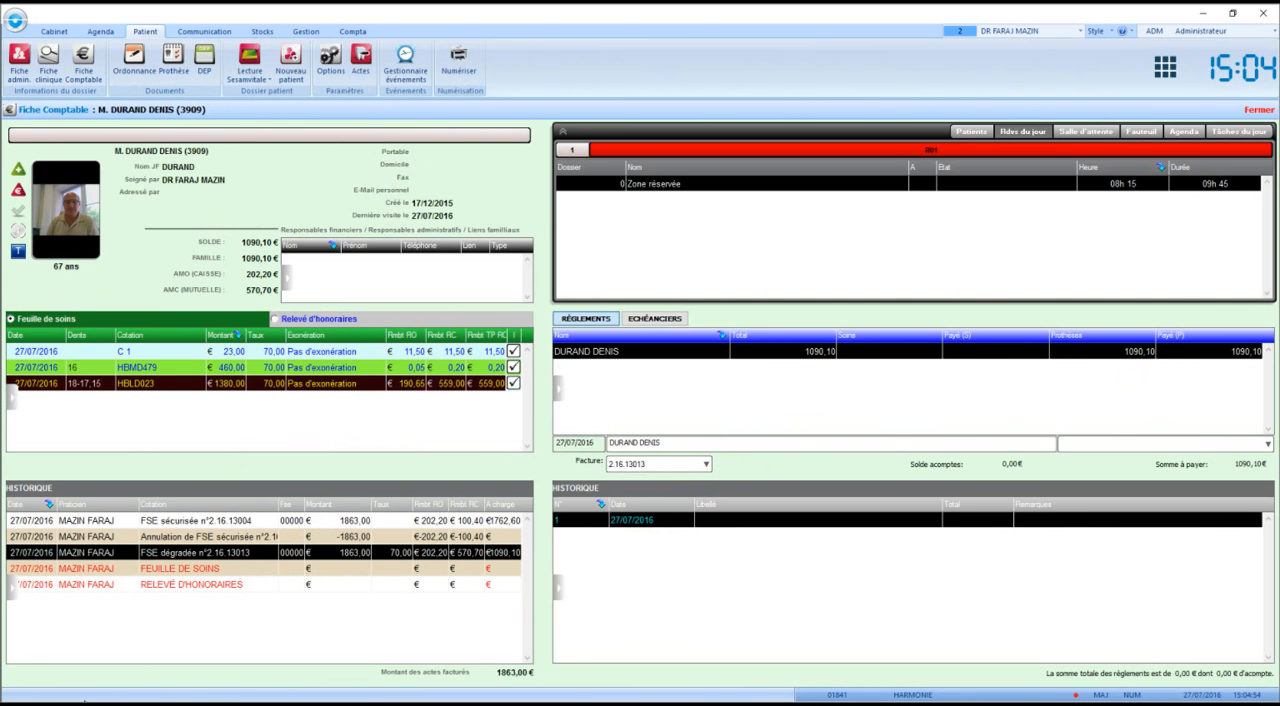
{"action": "left_click", "coordinate": [1083, 447]}
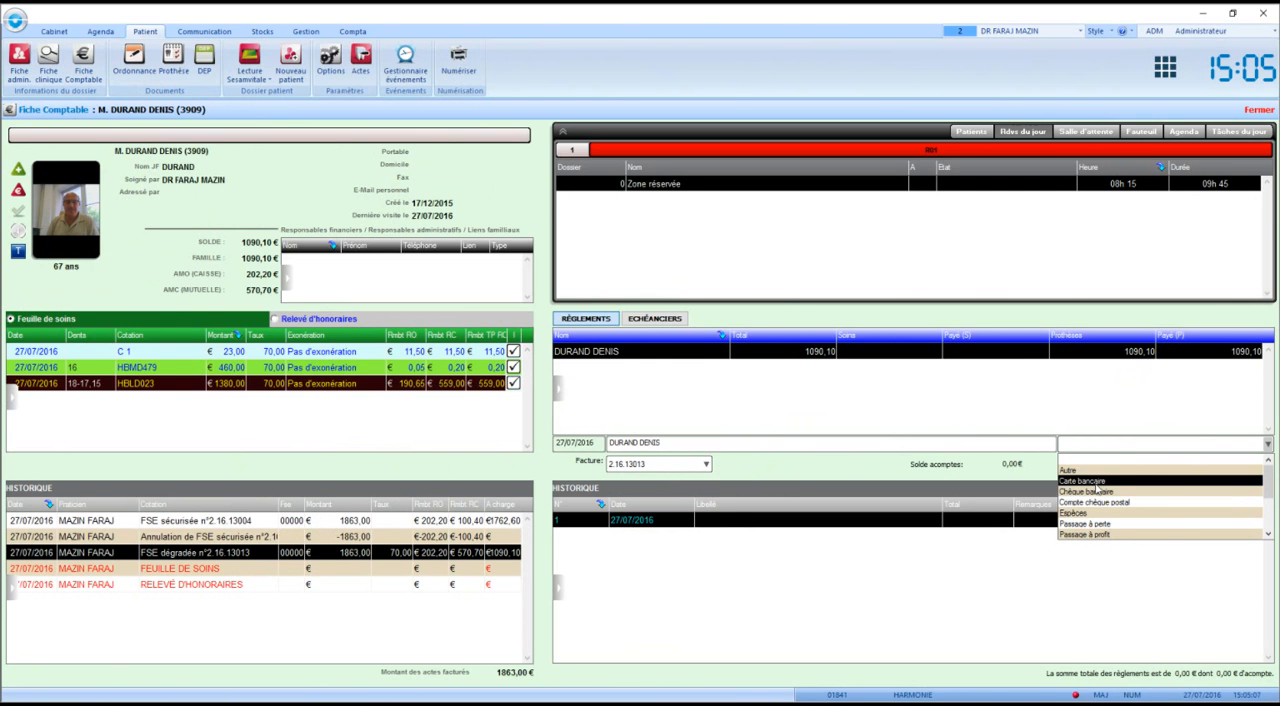
{"action": "left_click", "coordinate": [1095, 482]}
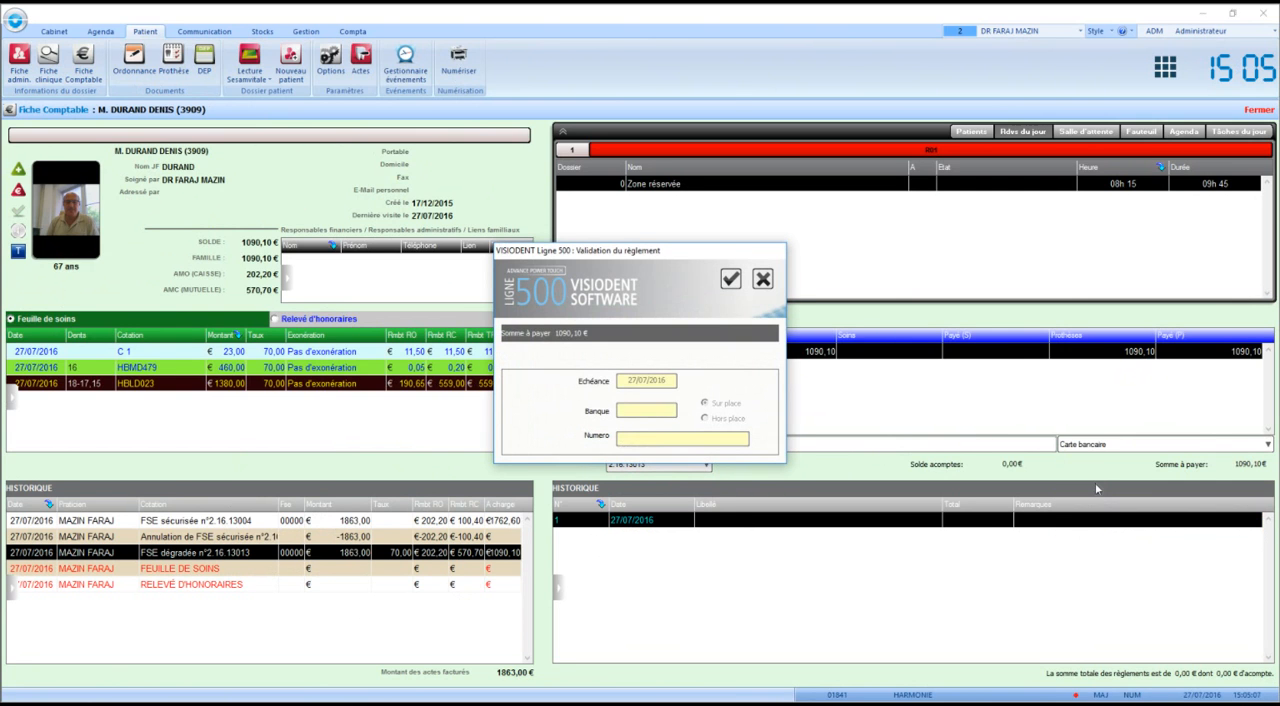
{"action": "left_click", "coordinate": [729, 281]}
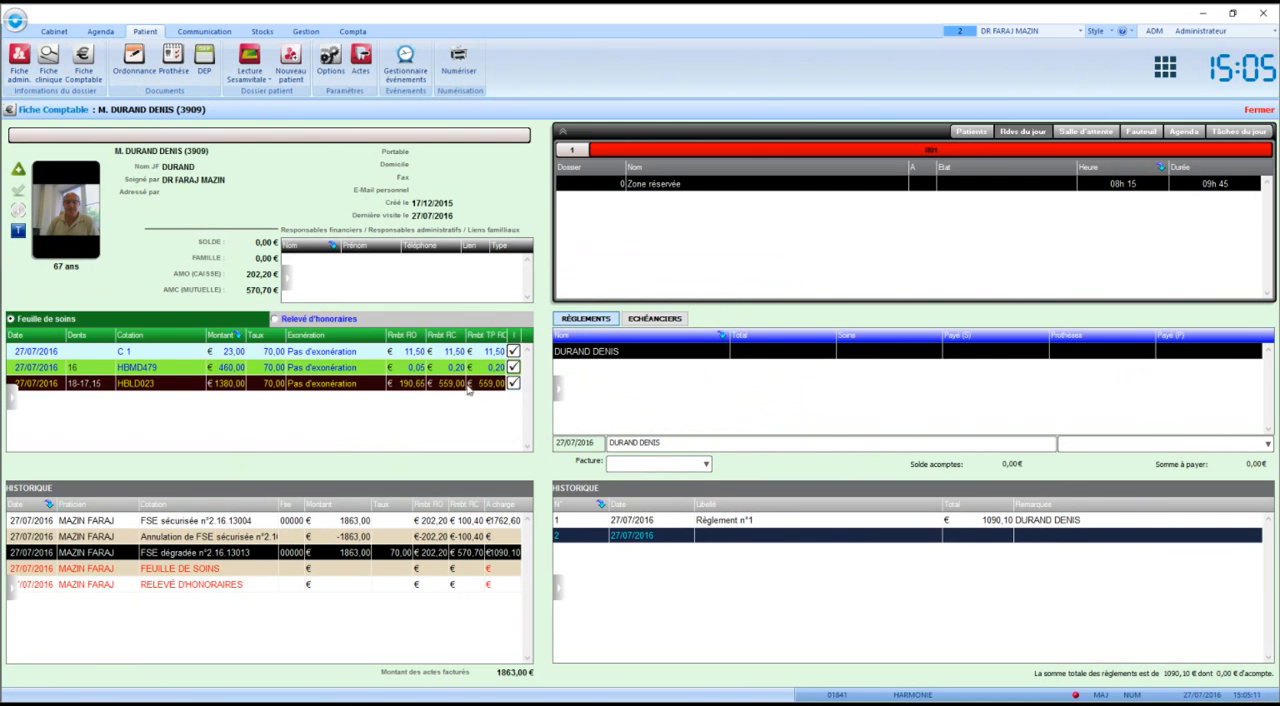